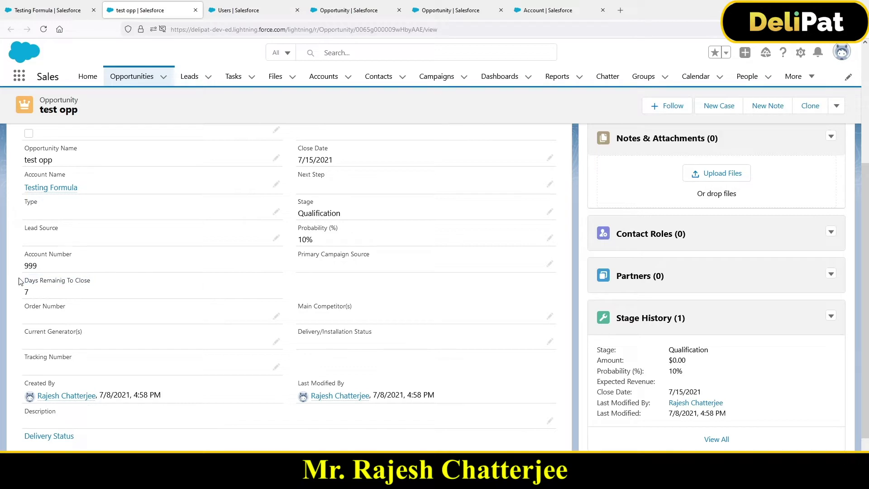
- Review the Days Remainig To Close and Close Date fields on the test opp opportunity
drag(25, 277, 91, 288)
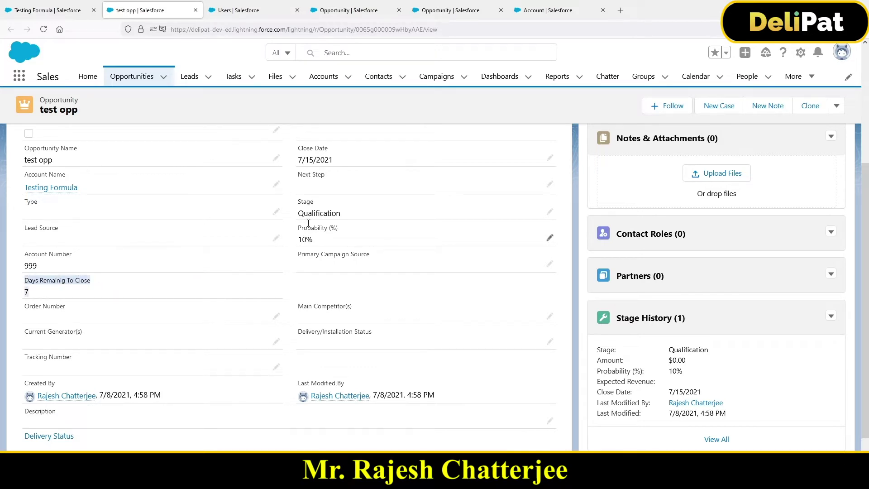
drag(301, 148, 322, 149)
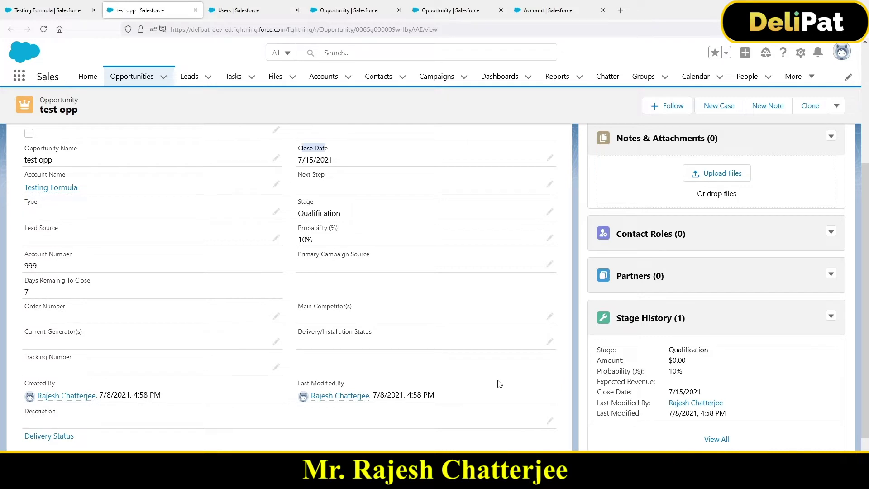
scroll(477, 370, up, 1)
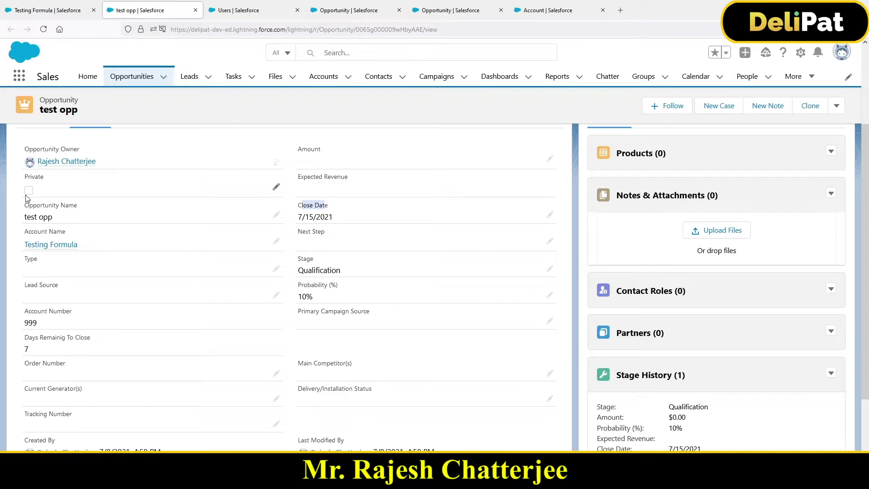
- Switch to the Notepad notes and append "(Checkbox)" to the Opportunity - Potential Customer line
key(alt+Tab)
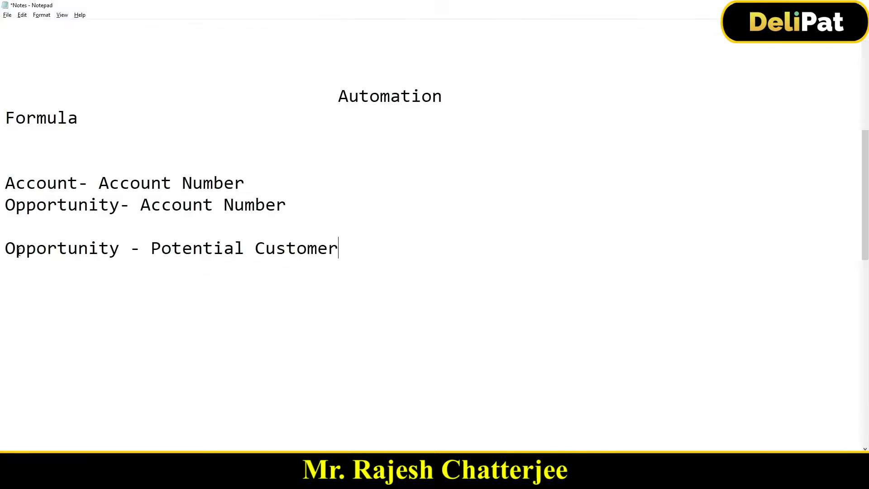
drag(4, 245, 136, 267)
click(130, 248)
key(End)
text((Checkbo)
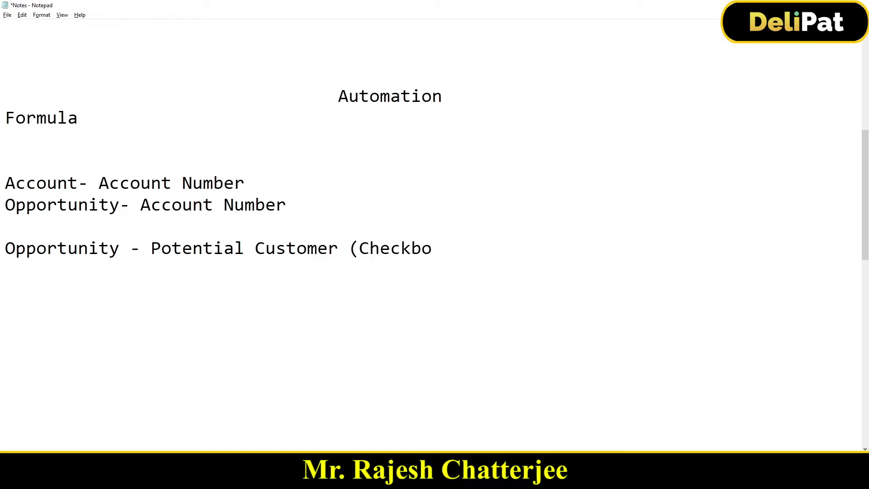
text(x))
- Add the line "True = Amount > 1000" below the Potential Customer line in the notes
key(Return)
text(True =)
text(Amoun)
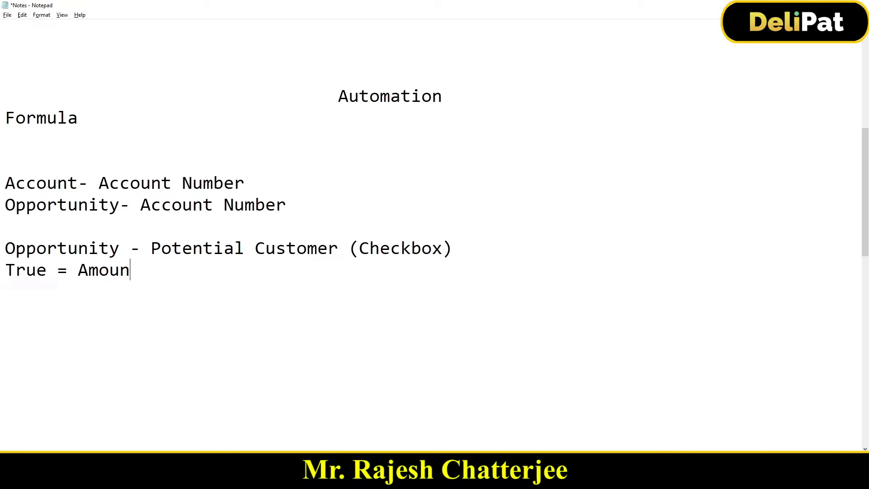
text(t > 1000)
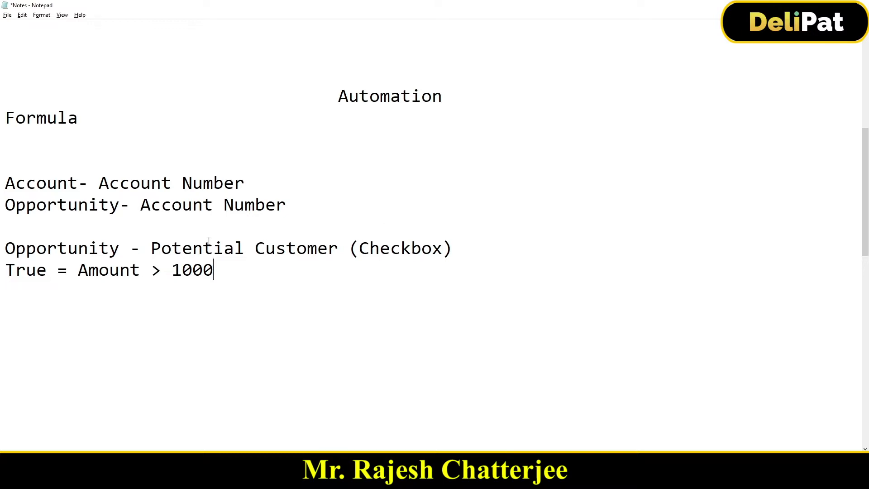
- Check the existing formula field on the opportunity in the browser, and copy the name Potential Customer from the notes
drag(151, 244, 329, 259)
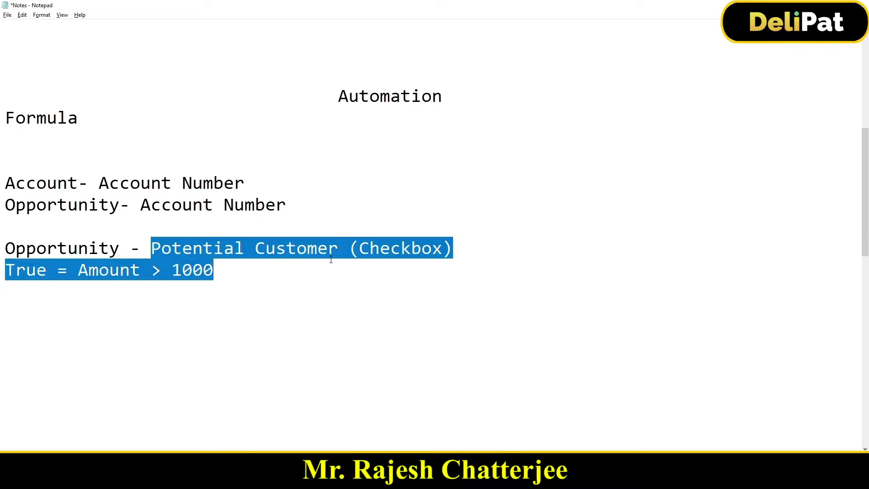
key(alt+Tab)
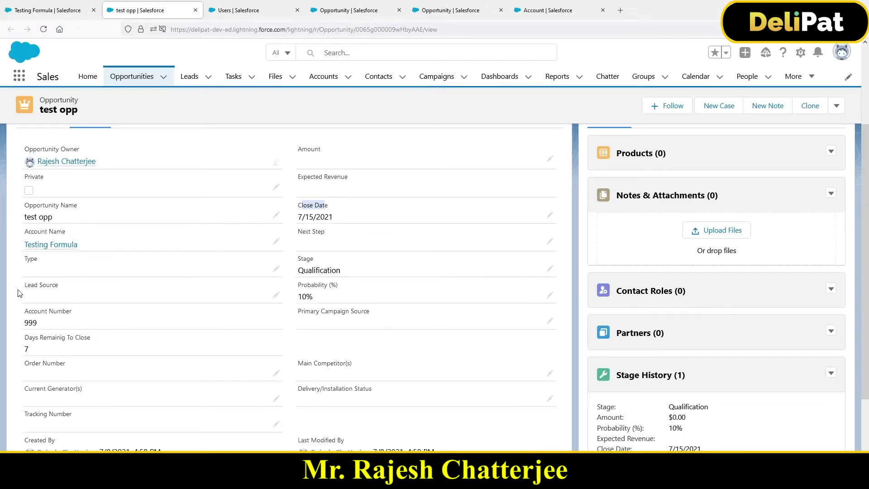
drag(28, 337, 78, 349)
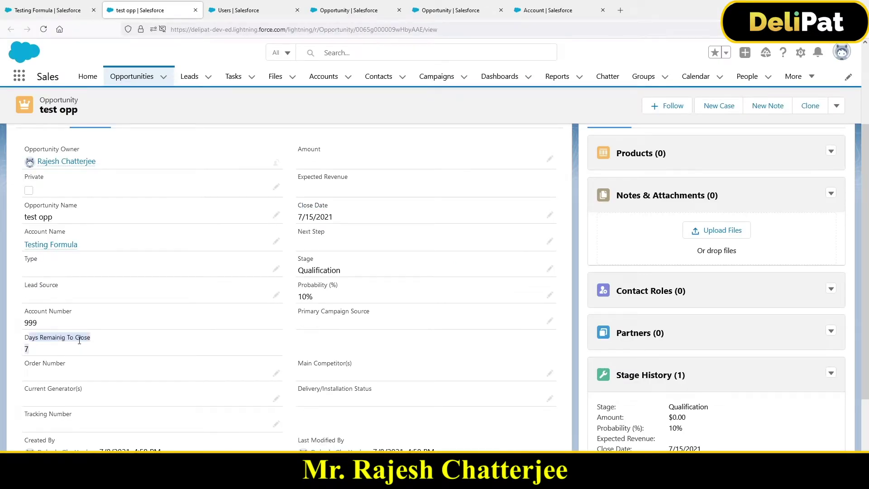
key(alt+Tab)
drag(154, 248, 342, 258)
key(ctrl+c)
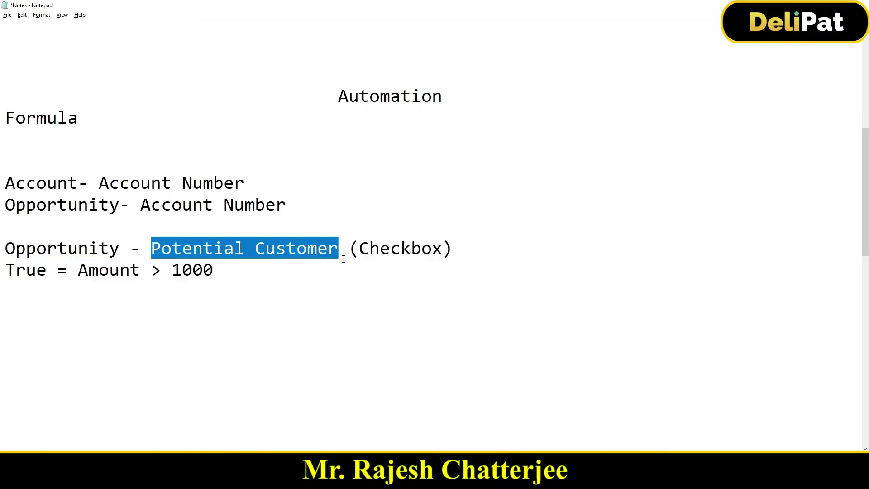
- In the browser, start a new Opportunity custom field of type Formula, and close the duplicate Opportunity page and the Account page
key(alt+Tab)
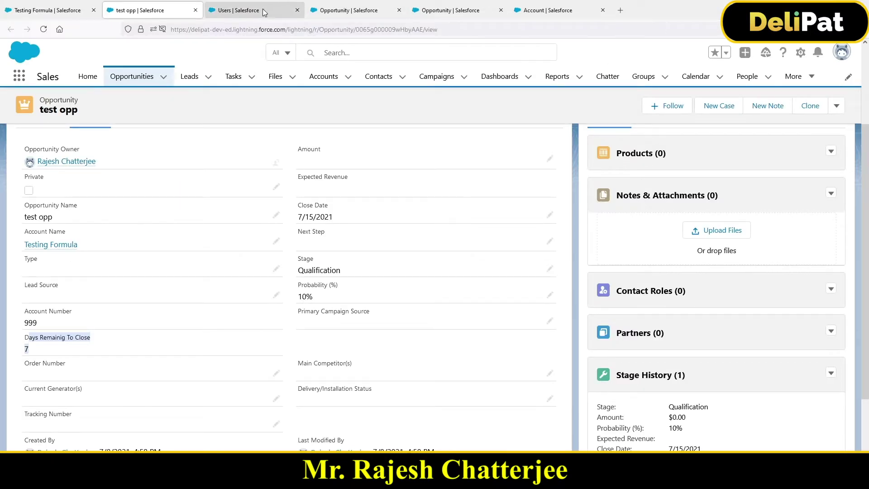
click(348, 10)
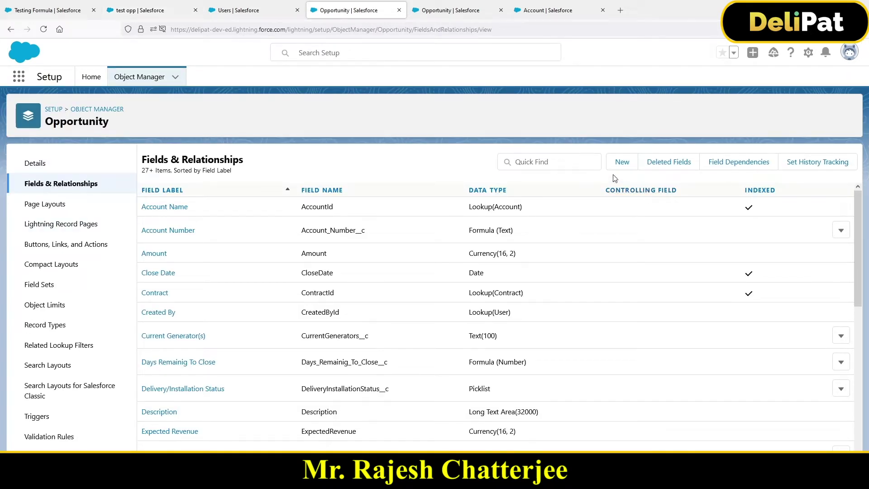
click(621, 164)
click(502, 10)
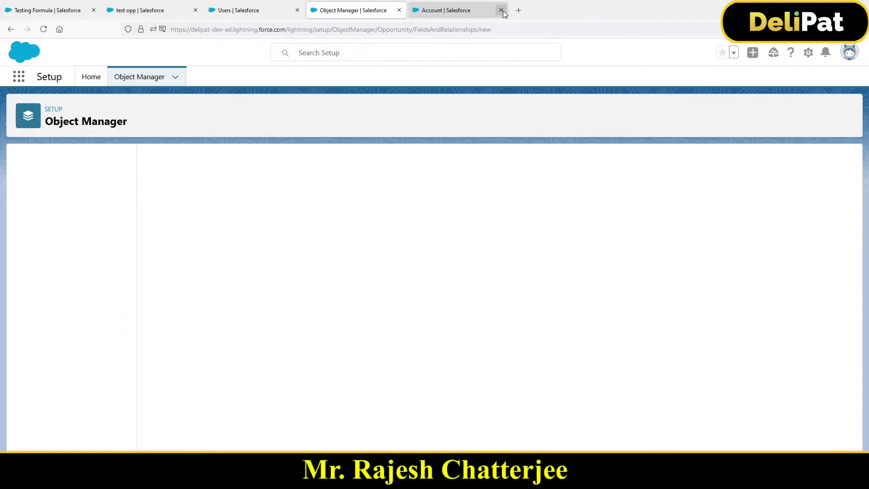
click(501, 10)
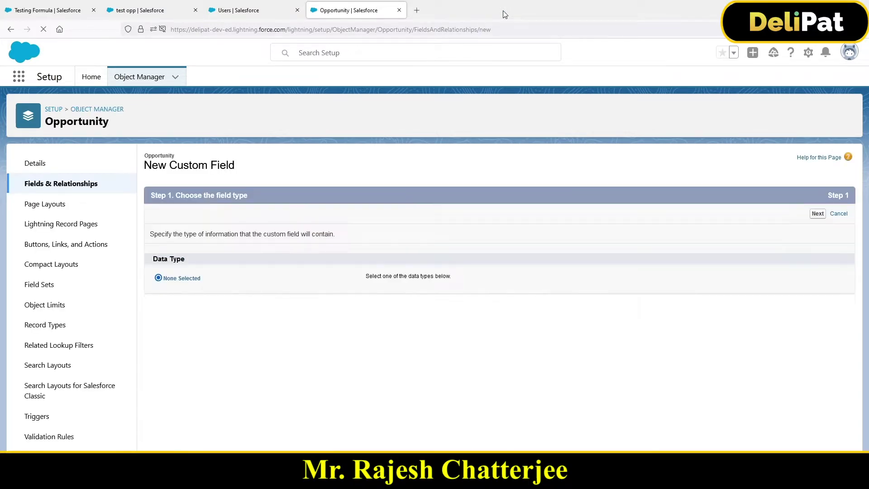
click(174, 317)
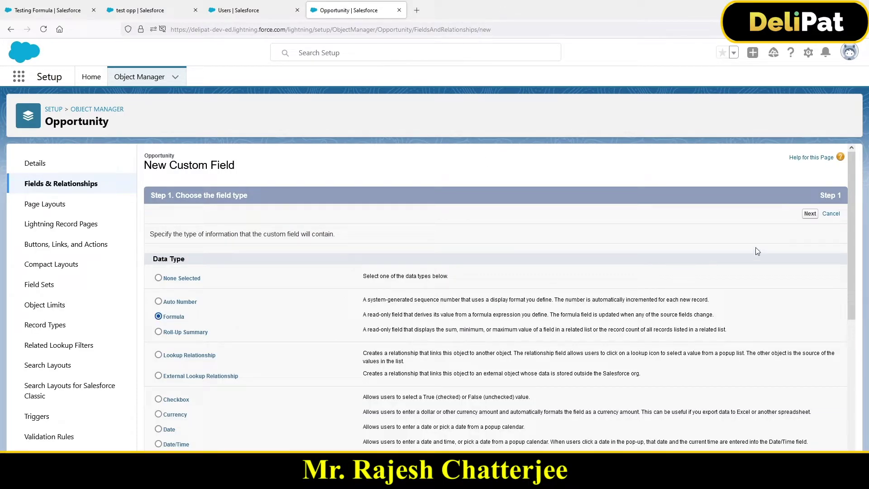
click(809, 215)
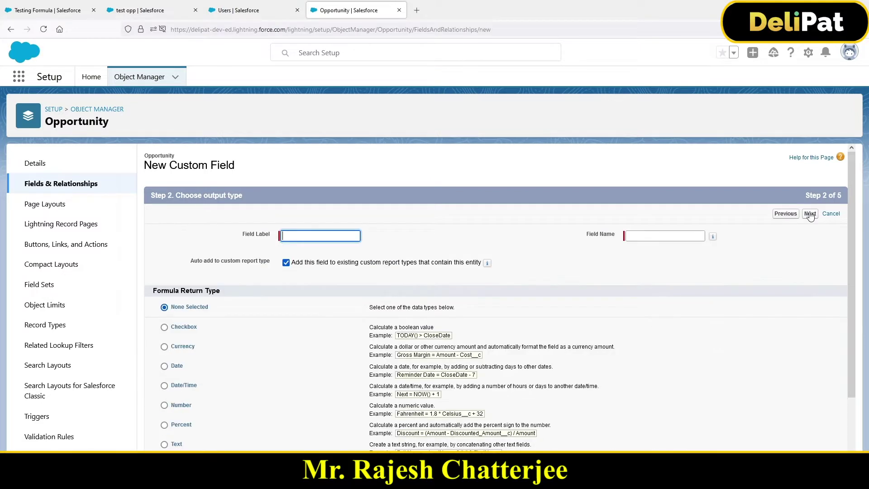
- Label the new field Potential Customer, choose Checkbox as its formula return type, and continue to the formula editor
key(ctrl+v)
click(777, 331)
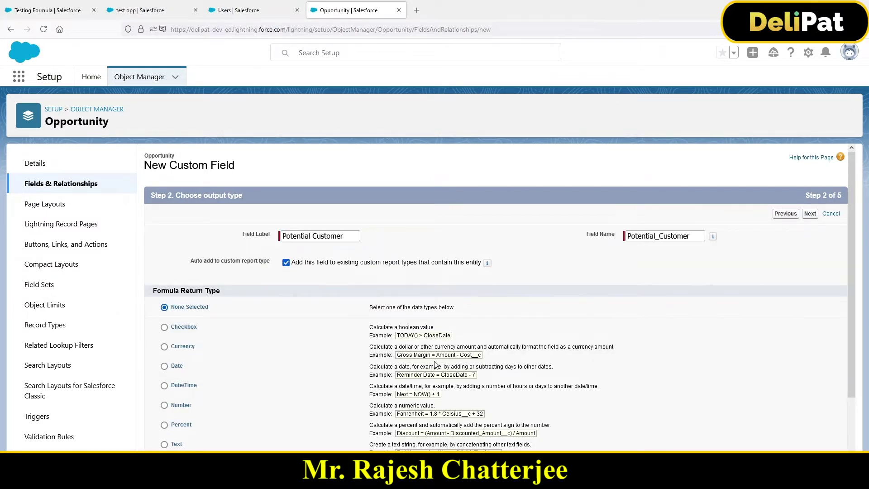
scroll(445, 367, down, 1)
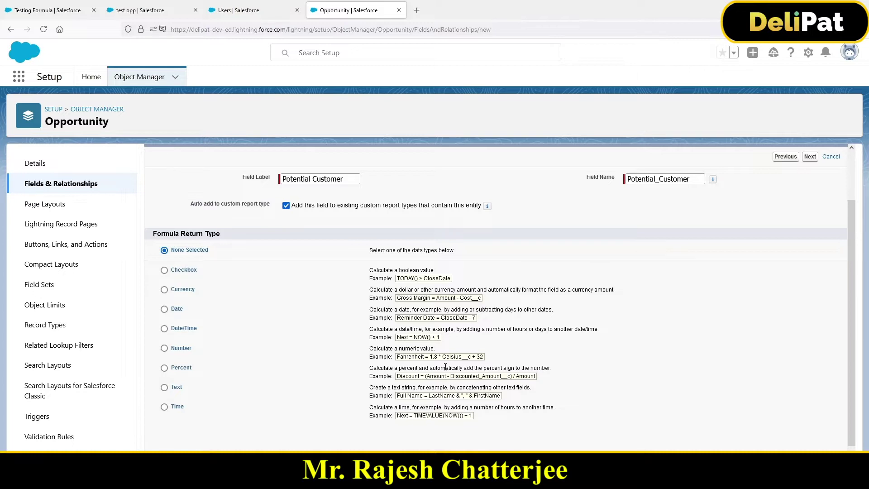
key(alt+Tab)
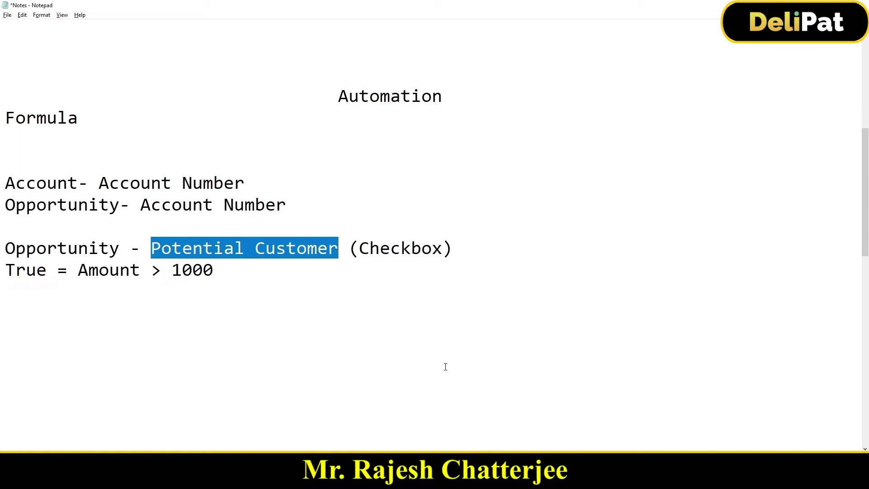
key(alt+Tab)
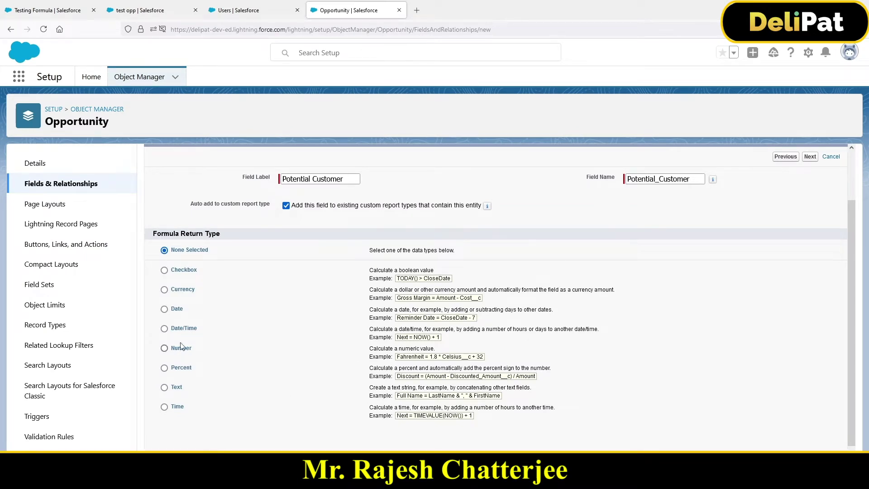
click(180, 273)
click(809, 157)
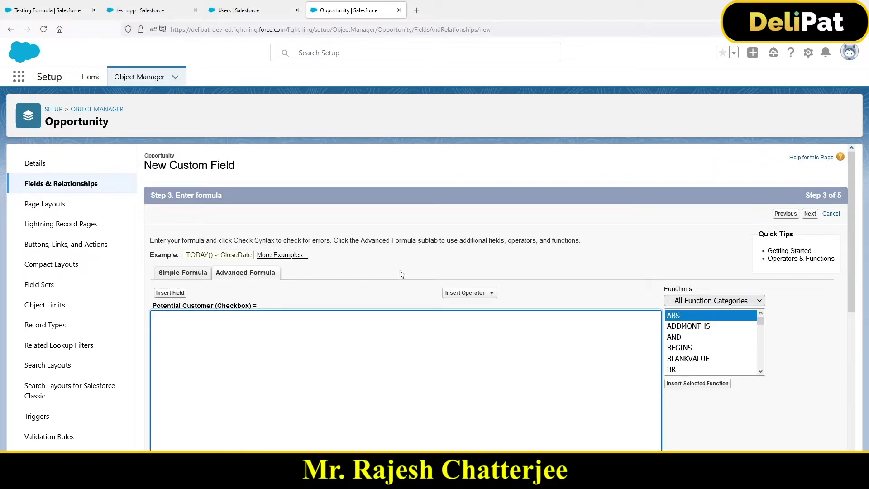
- Set the formula to Amount > 1000 using the Opportunity Amount field, and save the field on all Opportunity page layouts
click(170, 293)
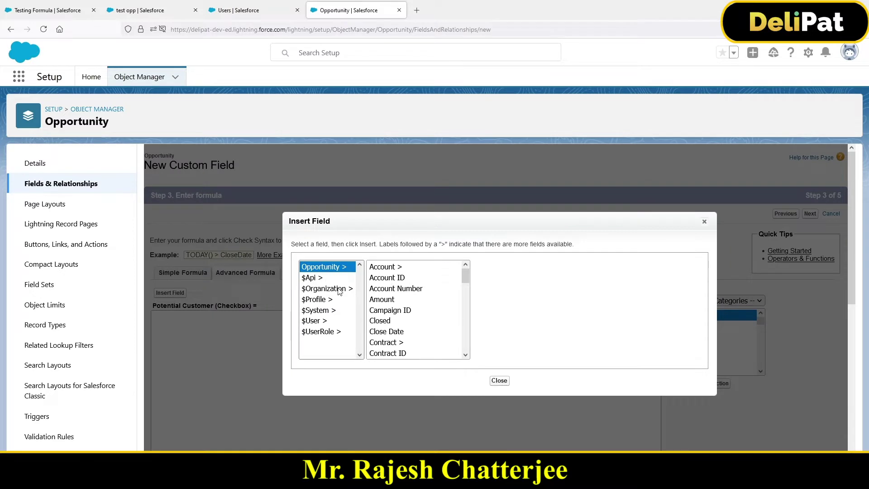
click(384, 300)
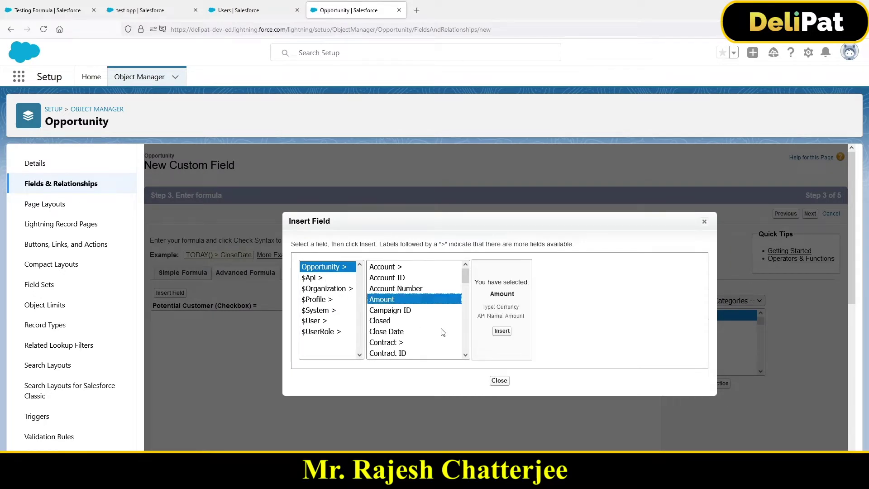
click(502, 332)
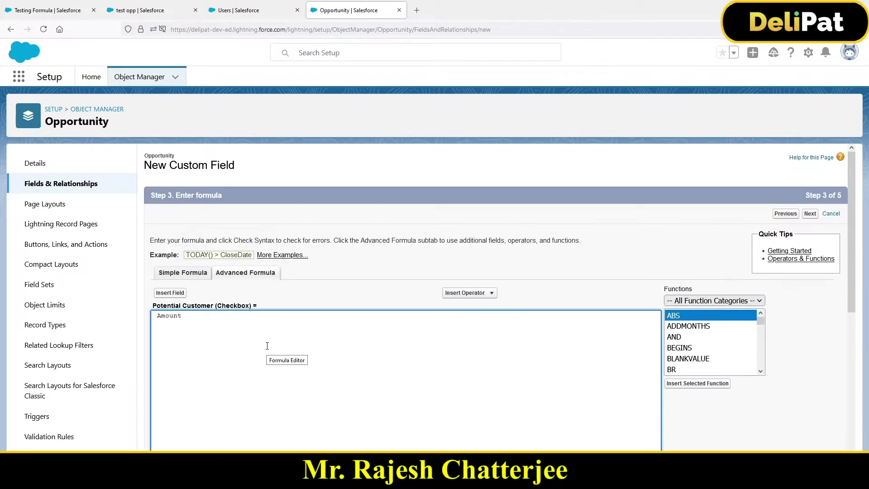
text(> 1000)
drag(190, 306, 834, 221)
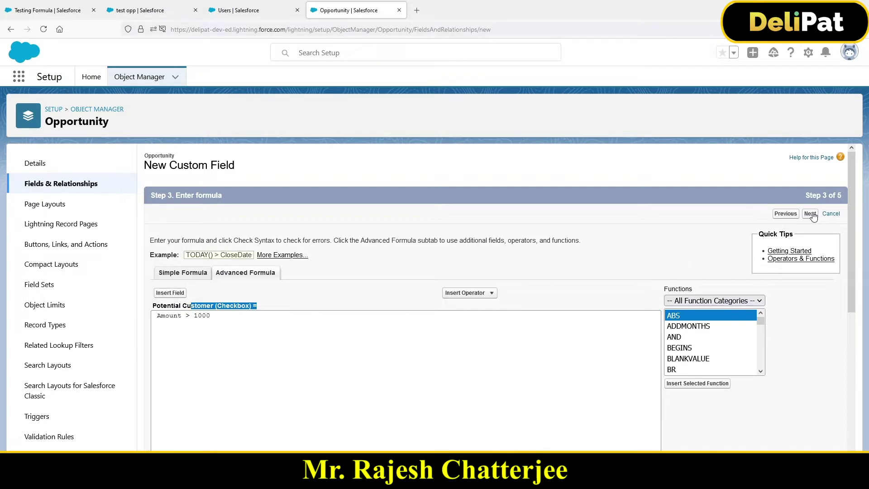
click(811, 215)
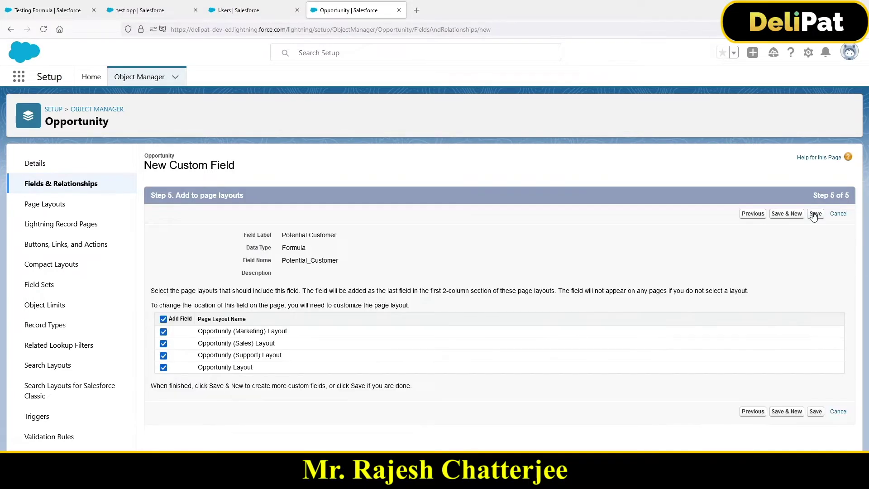
click(811, 215)
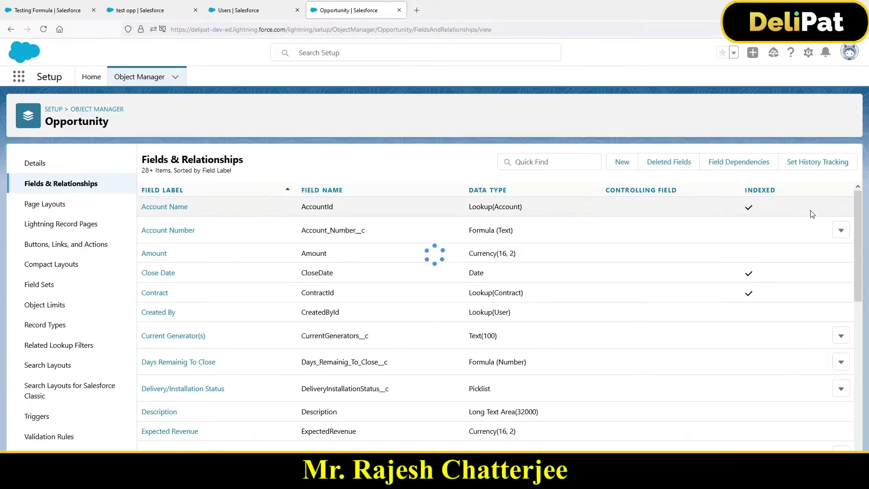
- Open the test opp opportunity from the Testing Formula account's related records, and close the older copy of its page
click(52, 14)
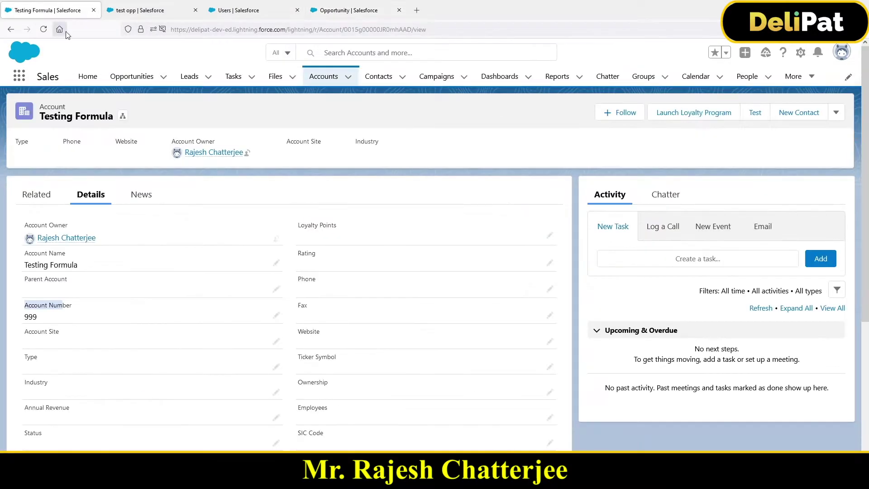
drag(52, 131, 113, 131)
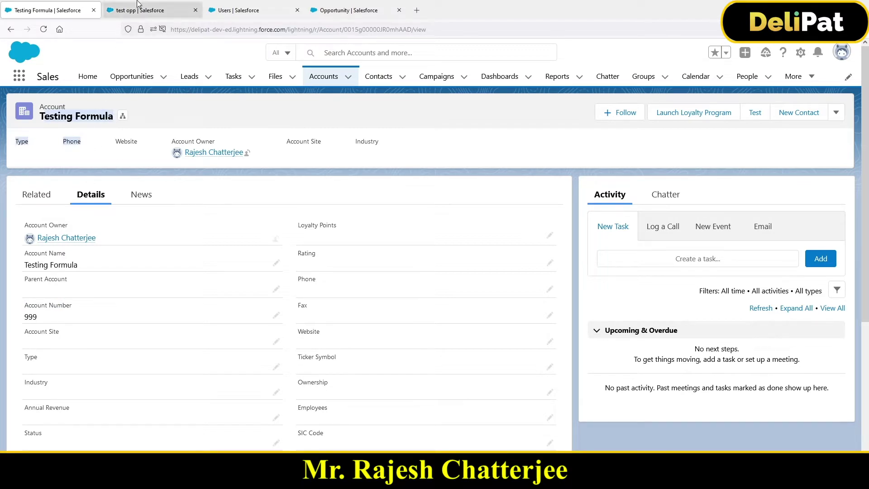
click(36, 194)
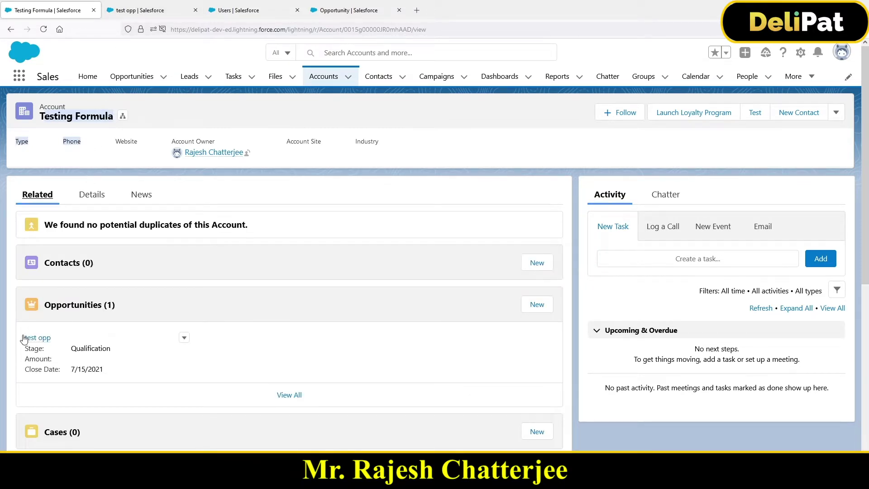
click(39, 339)
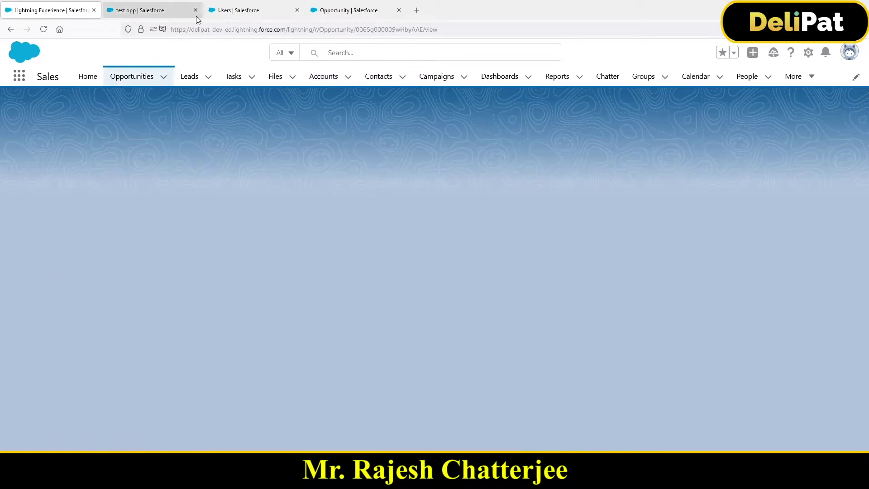
click(195, 11)
- Show the opportunity's details and examine the Amount and Potential Customer fields
click(93, 235)
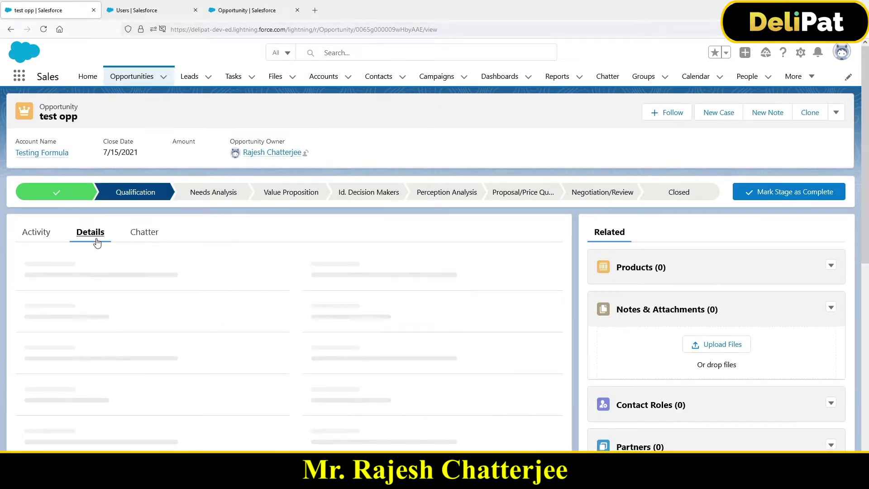
drag(301, 263, 340, 263)
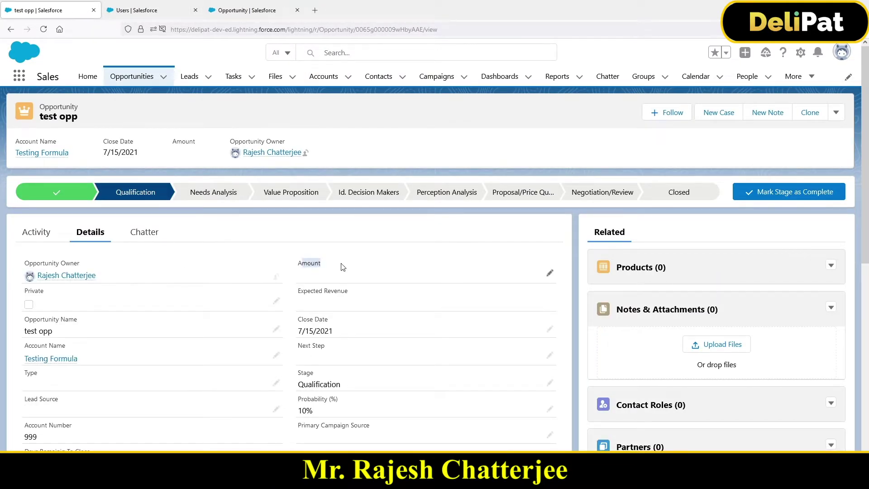
scroll(341, 306, down, 5)
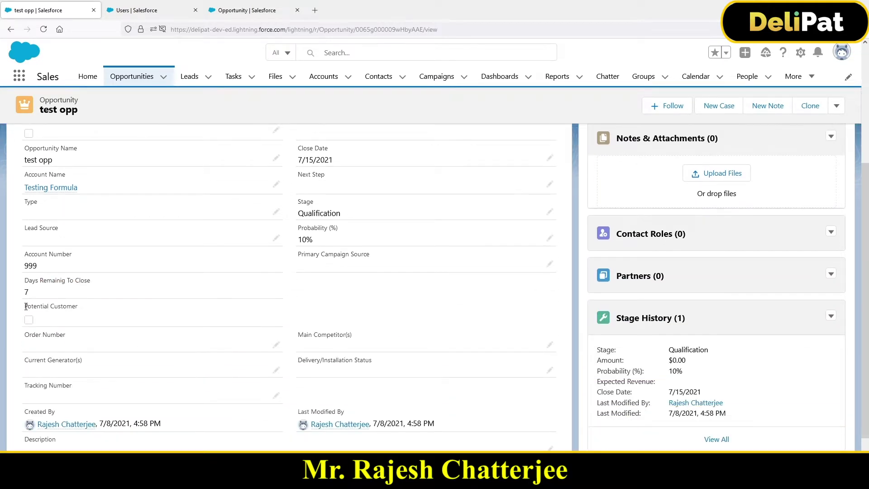
- Set the test opp opportunity's Amount to 1200, save it, and check the Potential Customer field
scroll(331, 250, up, 2)
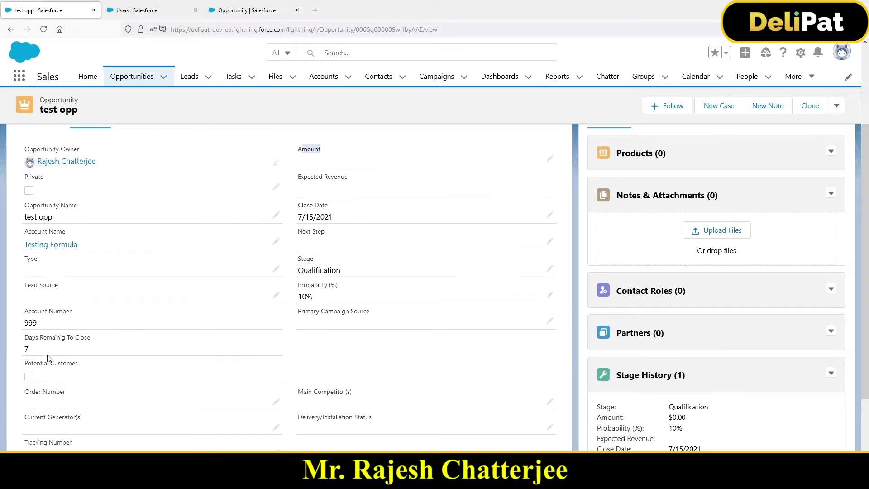
drag(24, 362, 71, 374)
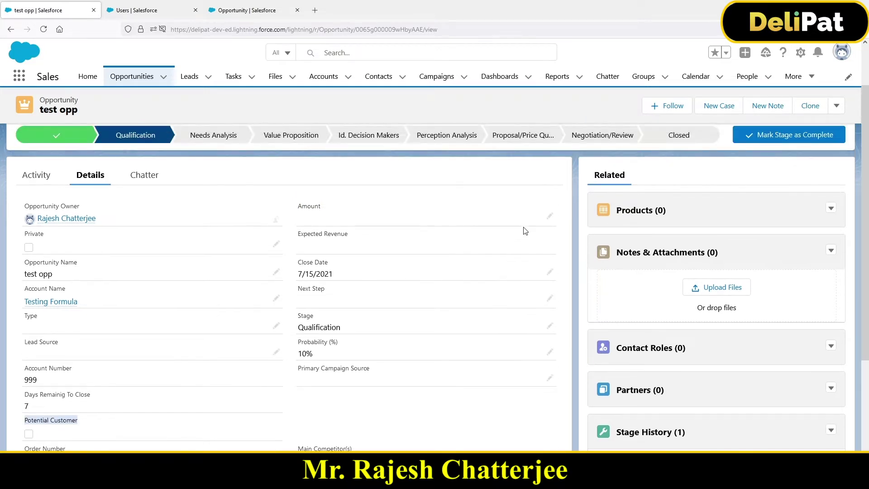
scroll(523, 269, up, 2)
click(549, 219)
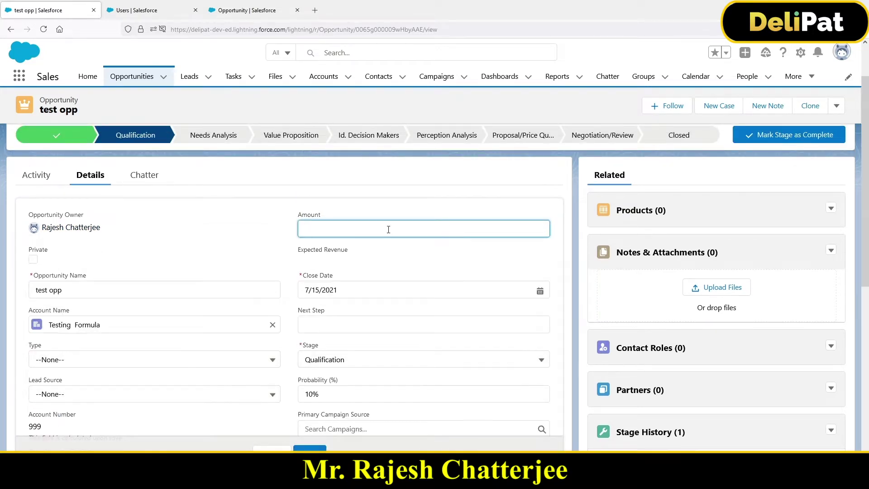
text(1200)
click(319, 449)
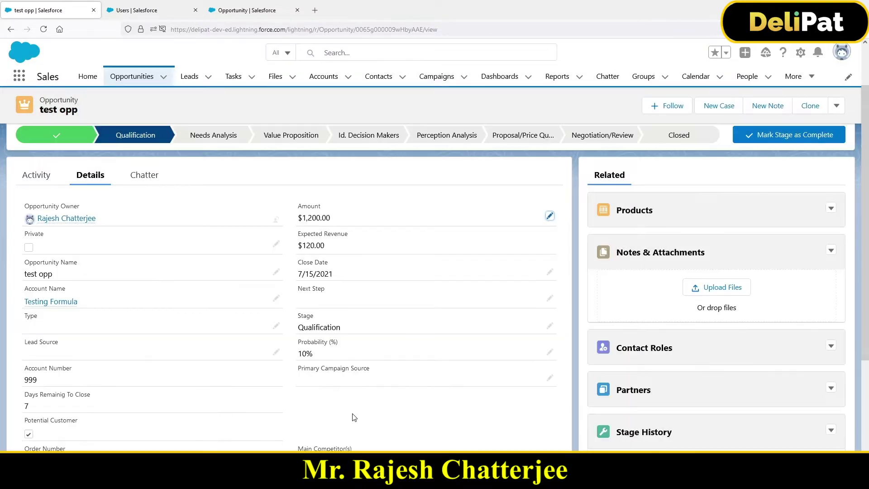
scroll(194, 383, down, 3)
scroll(194, 382, down, 1)
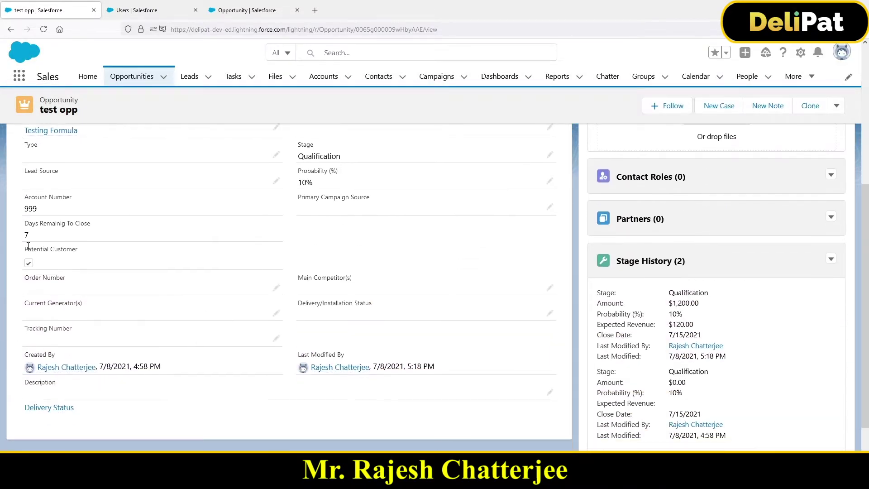
drag(24, 248, 61, 262)
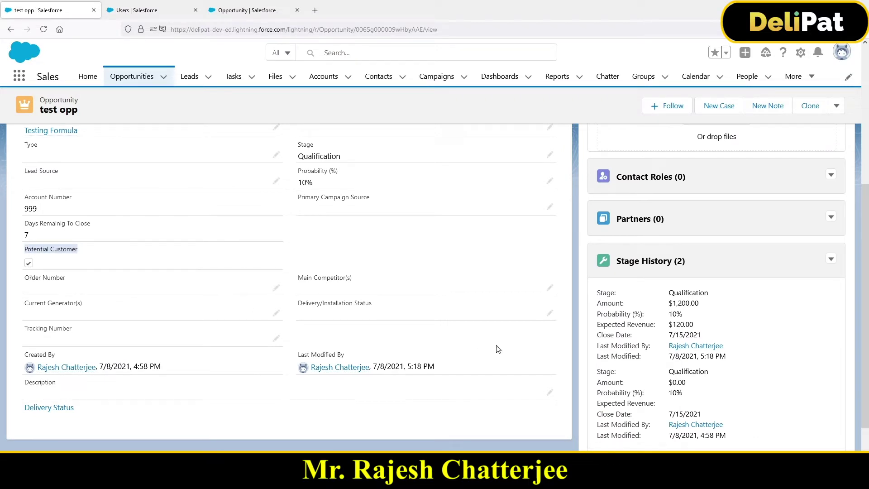
- Change the opportunity's Amount to 100, save it, and recheck the Potential Customer field
scroll(498, 348, up, 4)
click(548, 216)
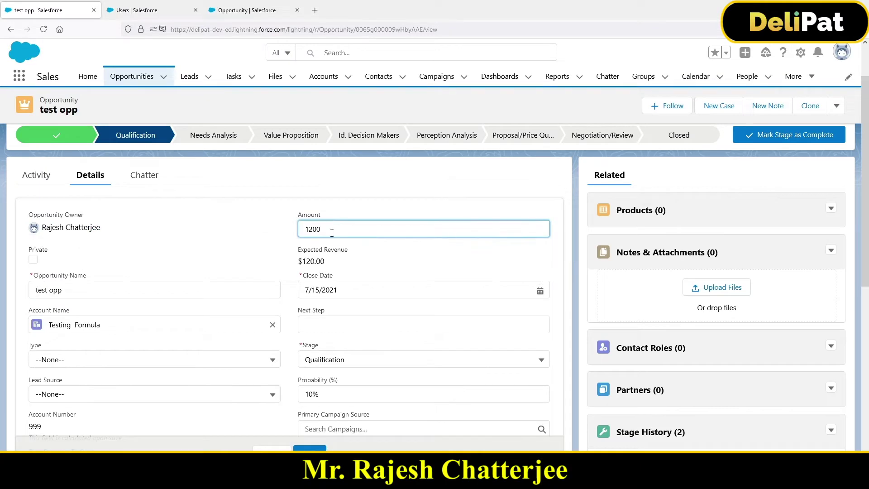
text(100)
click(317, 447)
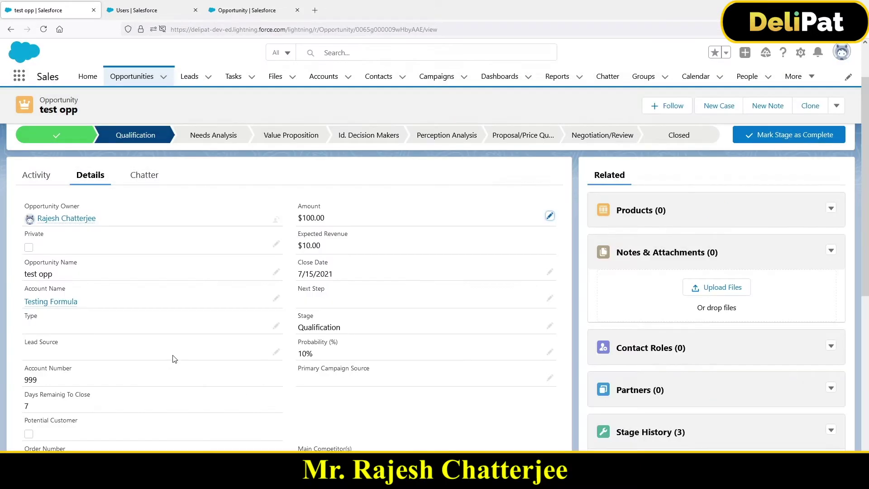
scroll(175, 359, down, 4)
drag(28, 248, 60, 262)
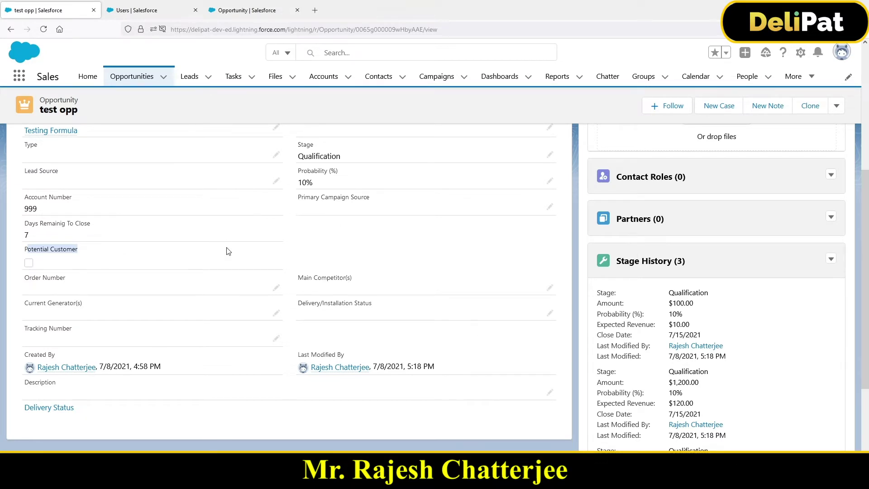
click(25, 248)
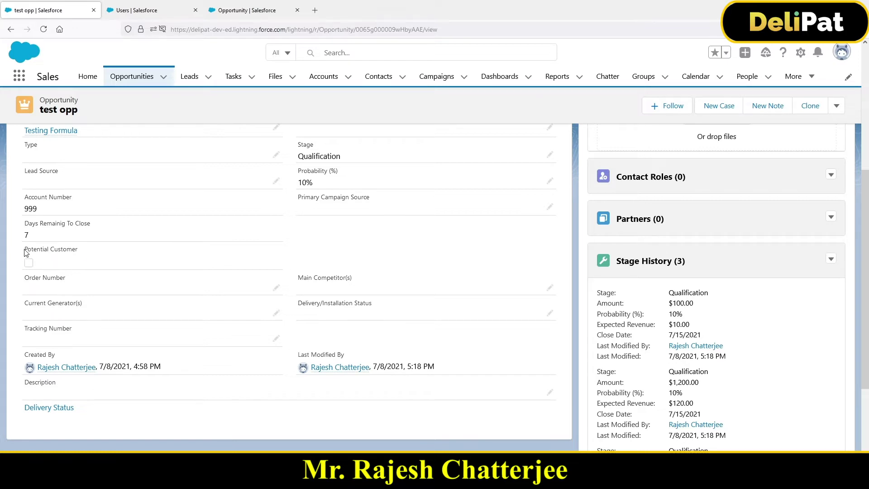
drag(25, 249, 63, 251)
scroll(158, 321, up, 4)
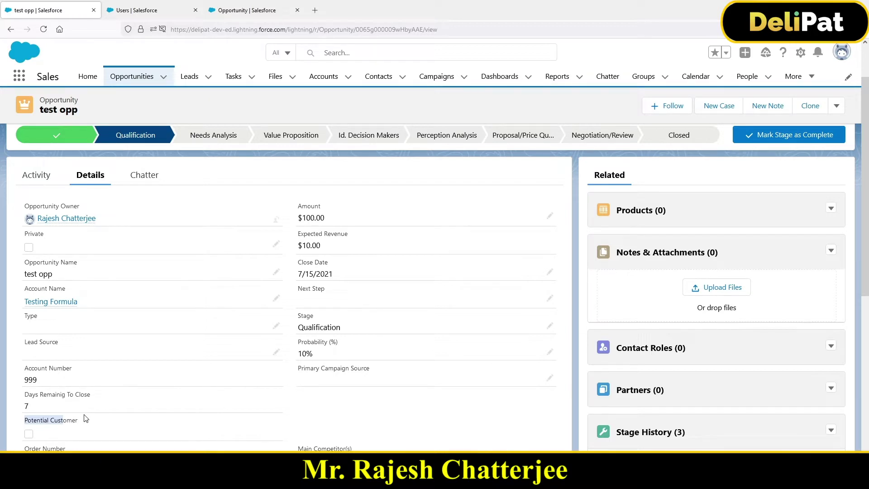
- Find the Potential Customer field in the Opportunity object's setup and open its formula for editing
click(249, 3)
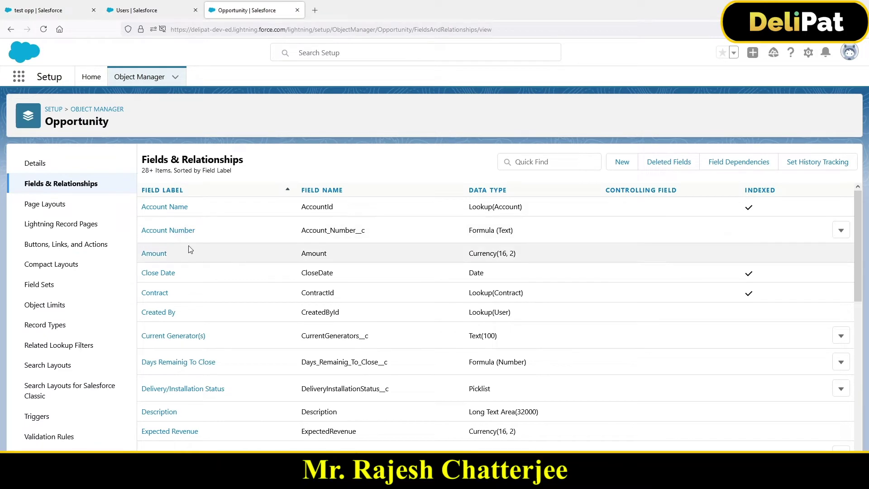
click(516, 165)
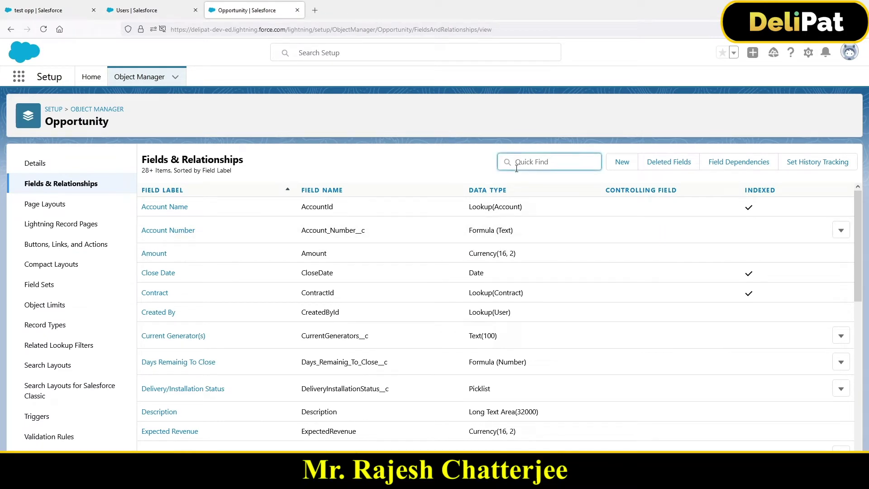
text(pot)
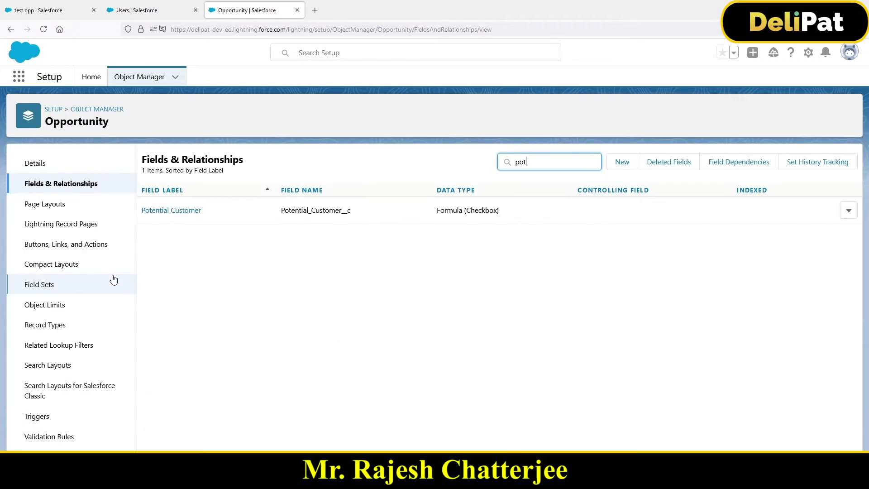
click(171, 211)
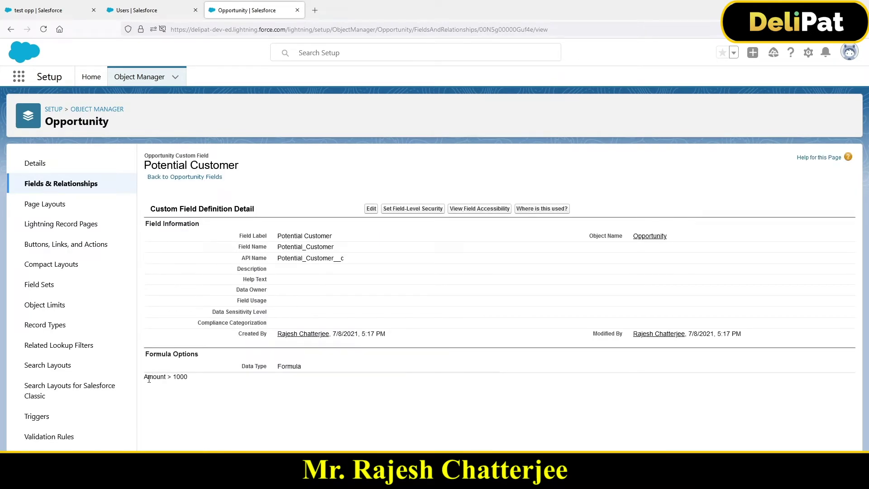
click(371, 209)
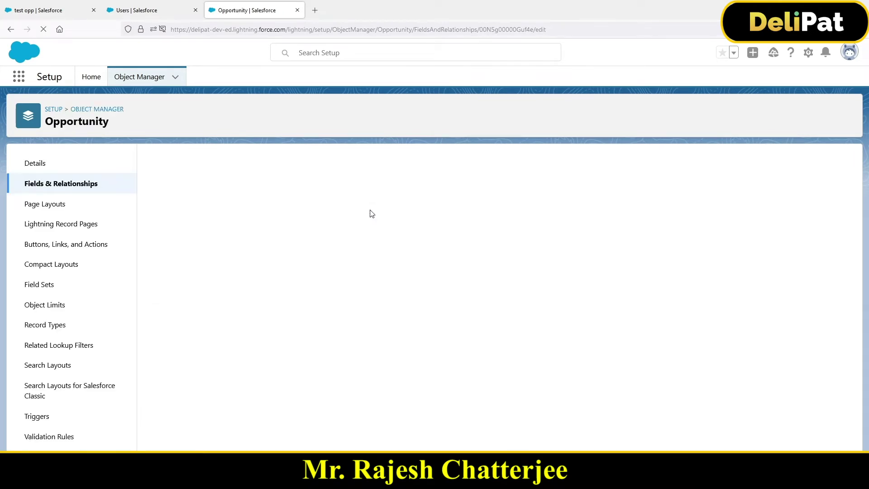
scroll(558, 355, down, 4)
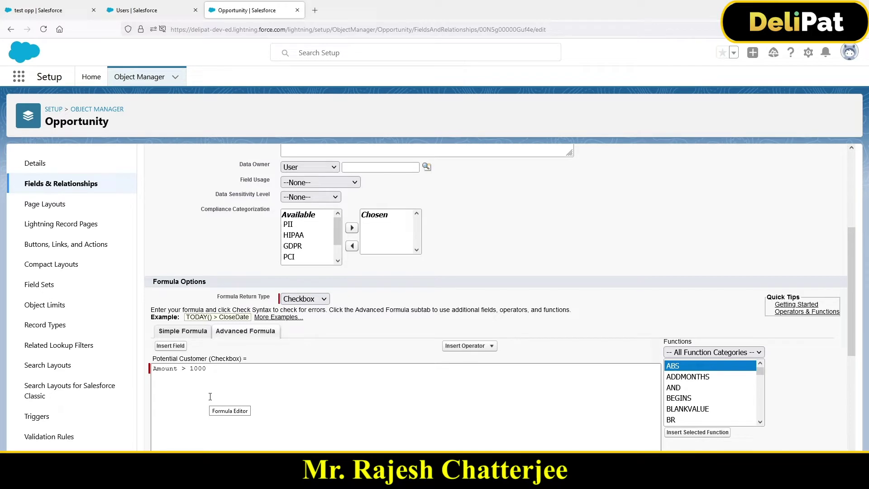
- Switch to the Notepad notes and append && to the Potential Customer condition after Amount > 1000
key(alt+Tab)
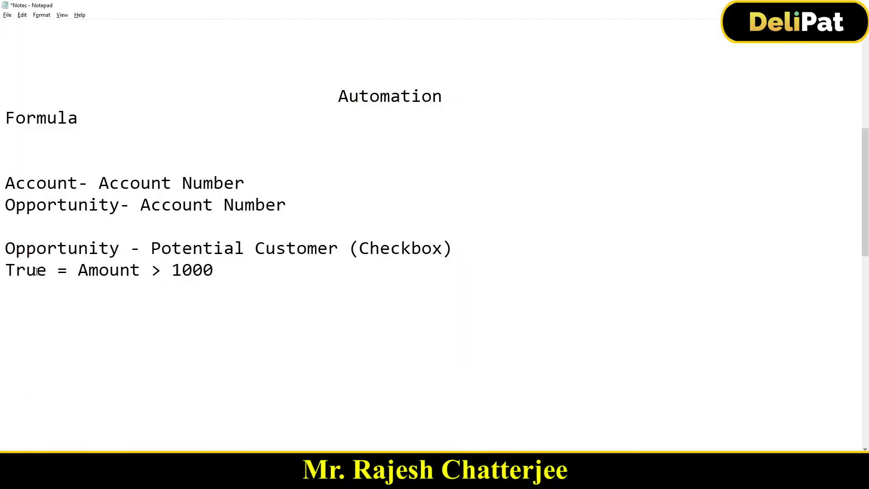
drag(154, 249, 339, 249)
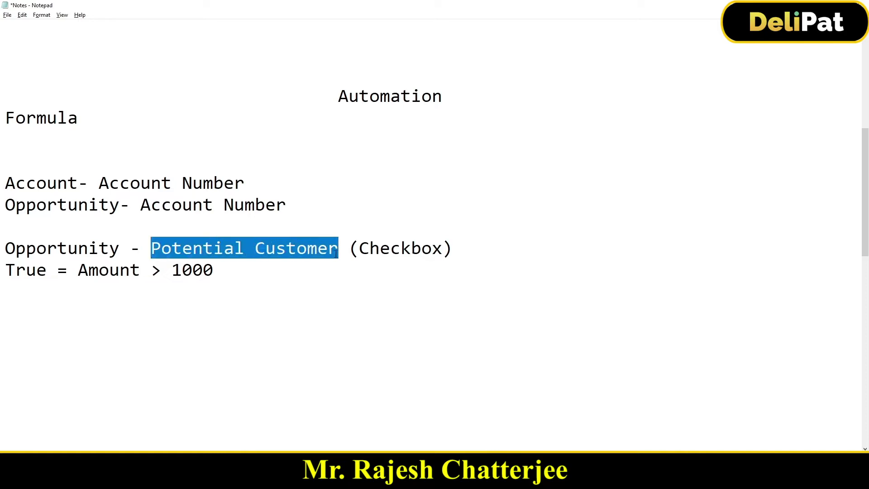
click(252, 275)
text(&&)
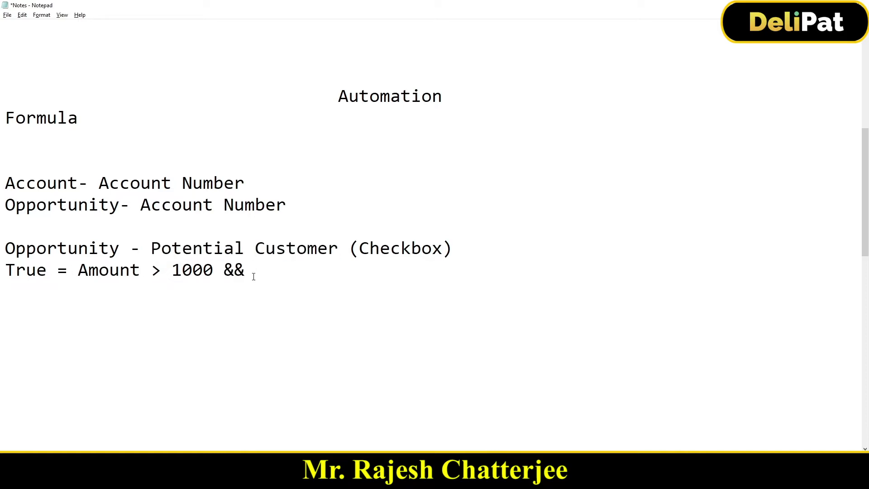
mouse_move(253, 275)
mouse_down()
mouse_move(78, 272)
mouse_move(255, 270)
mouse_up()
text(DSaya)
key(BackSpace)
key(BackSpace)
key(BackSpace)
key(BackSpace)
text(a)
- Copy the Days Remainig To Close label from the Salesforce opportunity and complete the Notepad condition with Days Remainig To Close < 5
key(alt+Tab)
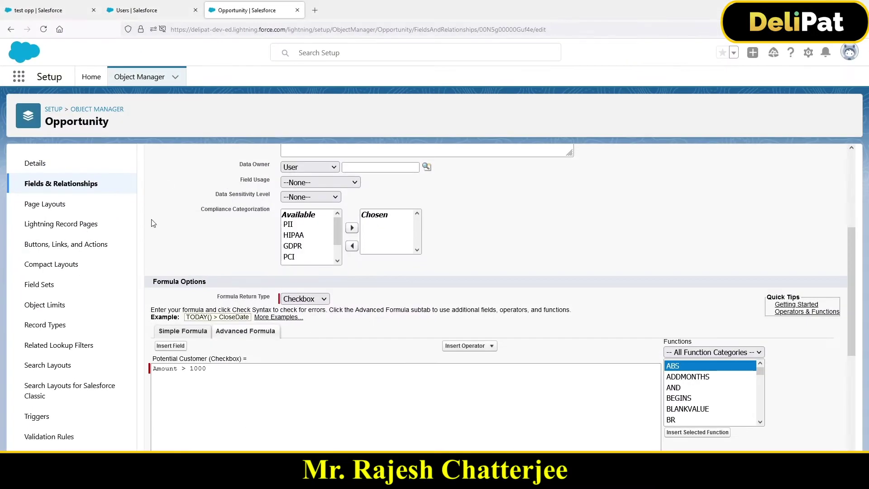
click(26, 9)
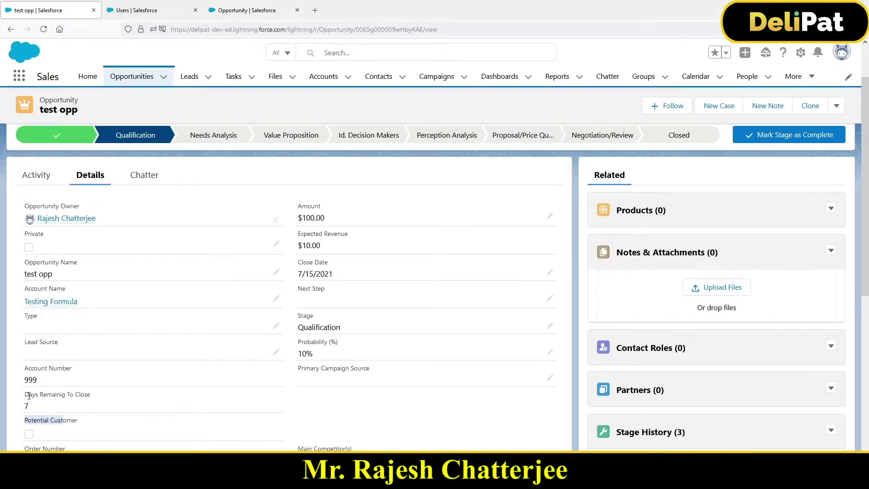
drag(25, 393, 91, 395)
key(ctrl+c)
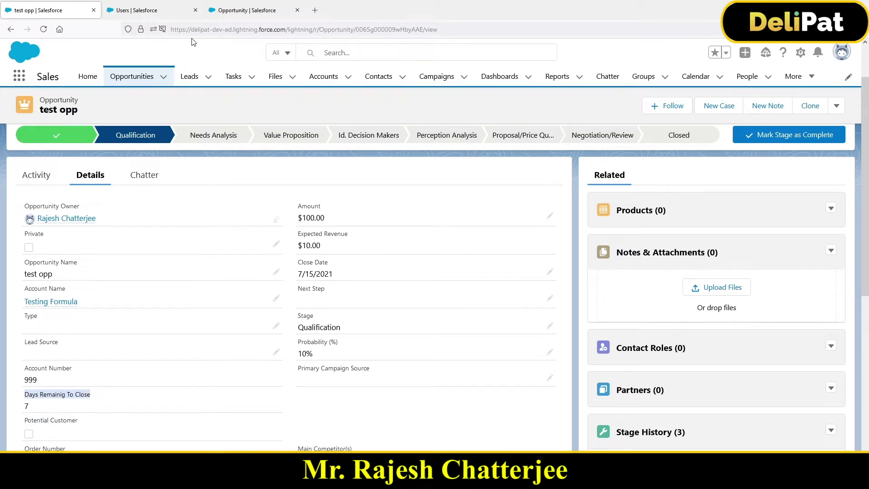
key(alt+Tab)
key(BackSpace)
key(BackSpace)
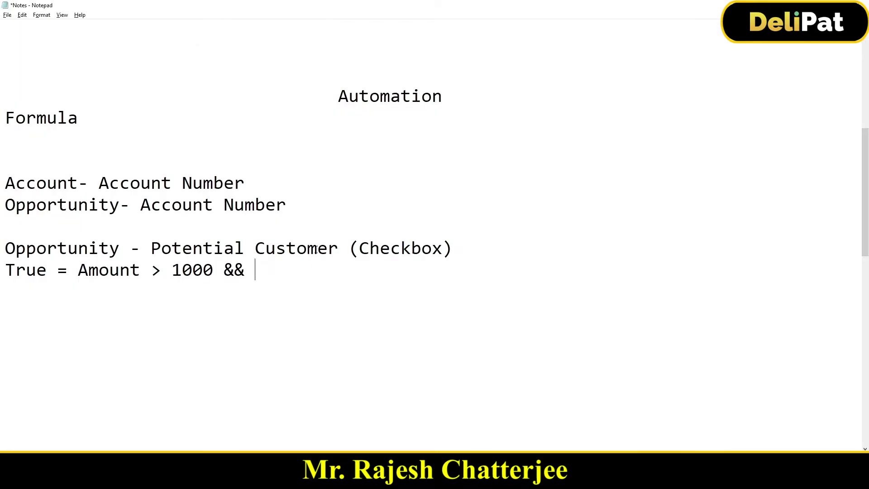
key(ctrl+v)
text(<)
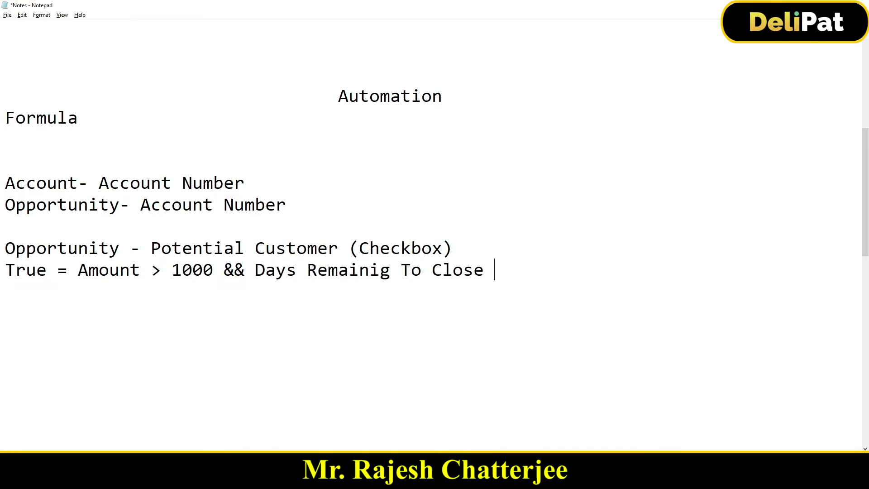
text(5)
- Return to the Potential Customer formula in Salesforce and insert the IF function before Amount > 1000
key(alt+Tab)
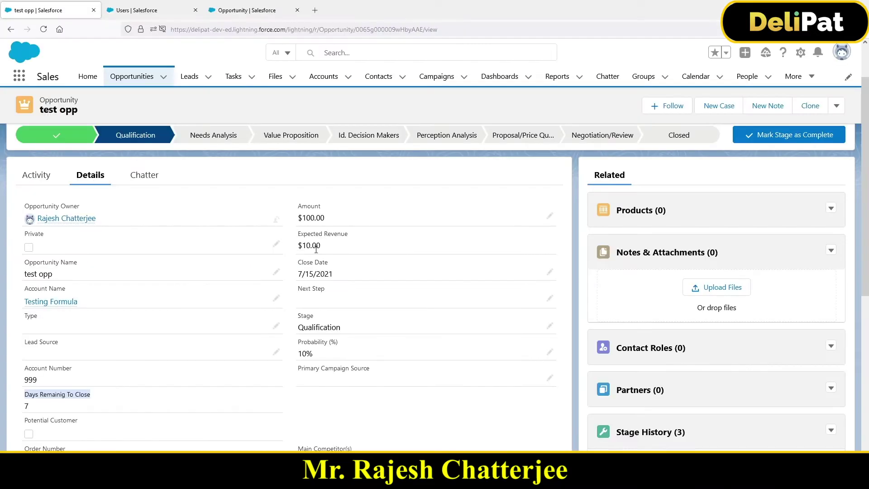
click(147, 10)
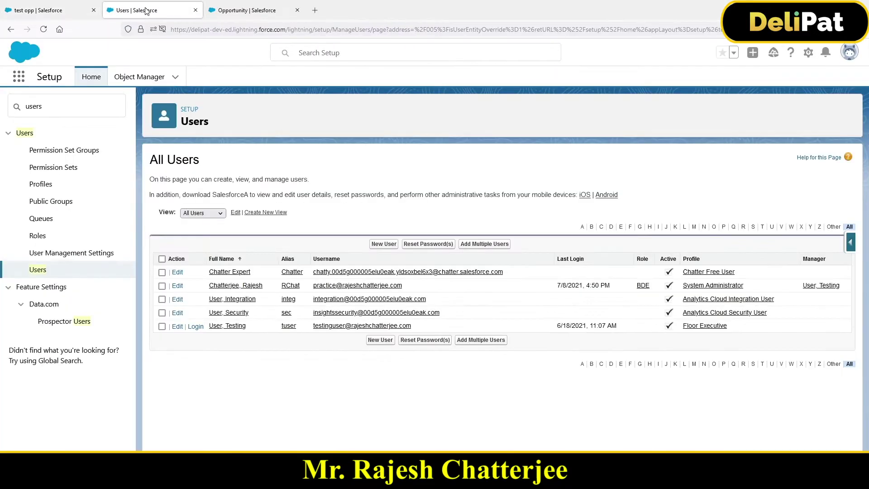
click(249, 8)
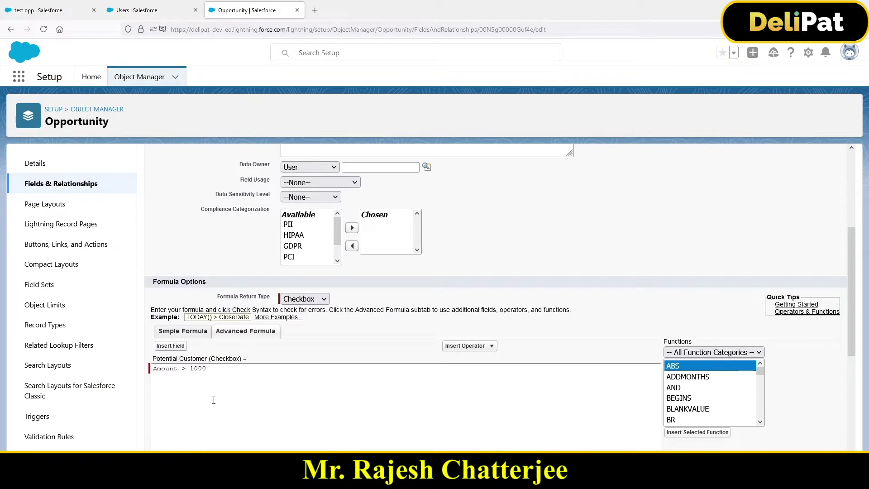
scroll(677, 338, down, 2)
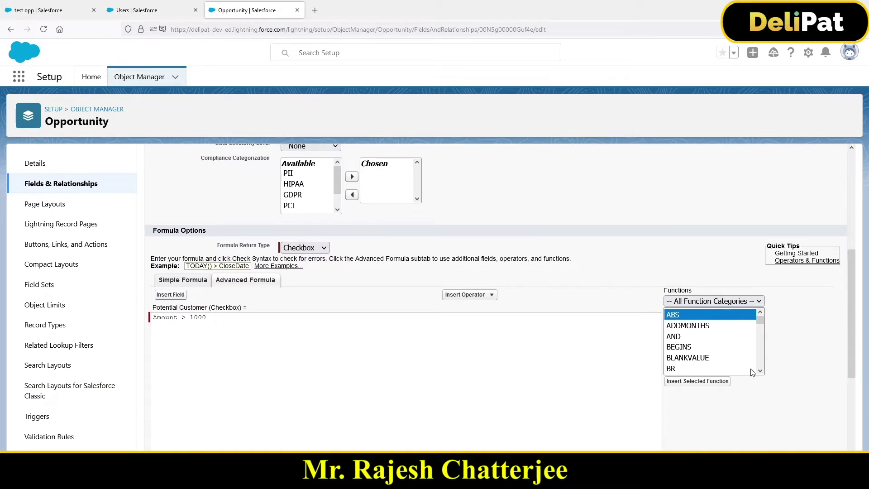
click(680, 342)
key(i)
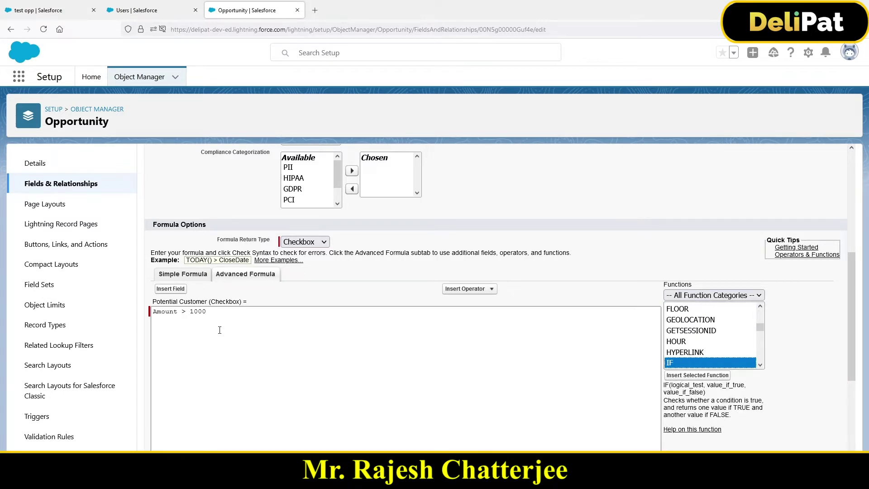
click(696, 377)
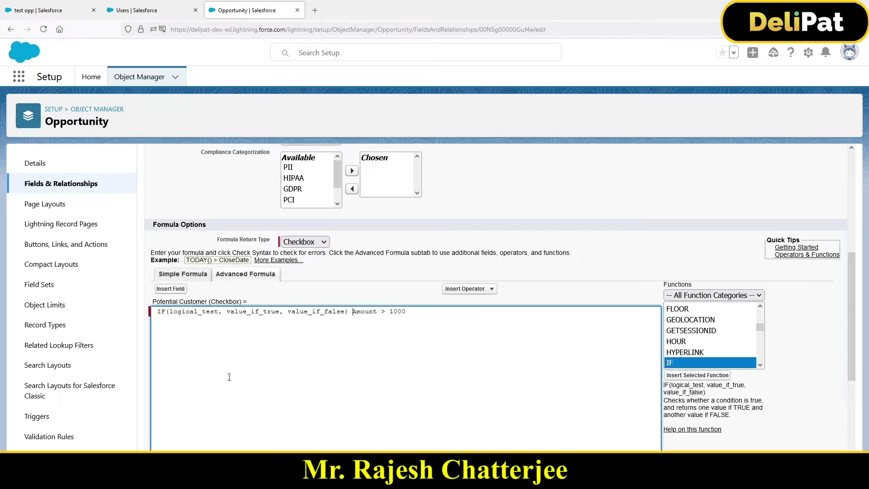
- Cut Amount > 1000 out of the formula, enlarge the page, and highlight the remaining IF template
drag(352, 312, 423, 313)
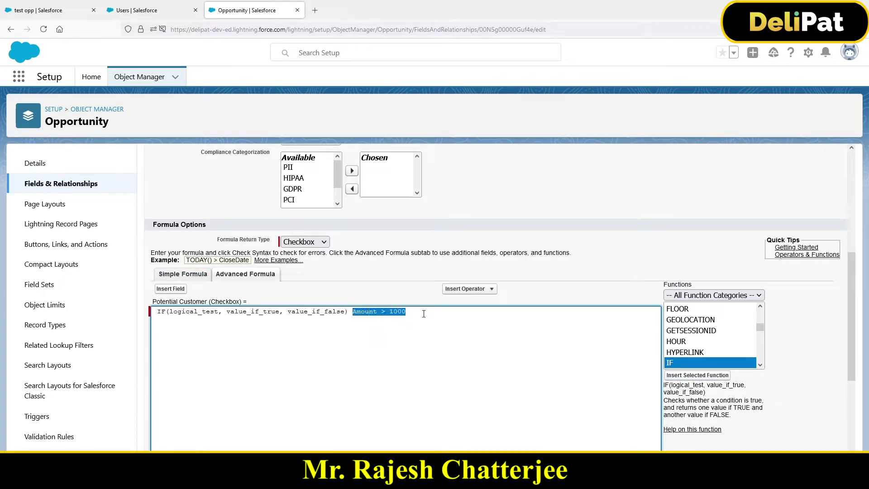
key(ctrl+x)
key(ctrl+plus)
key(ctrl+plus)
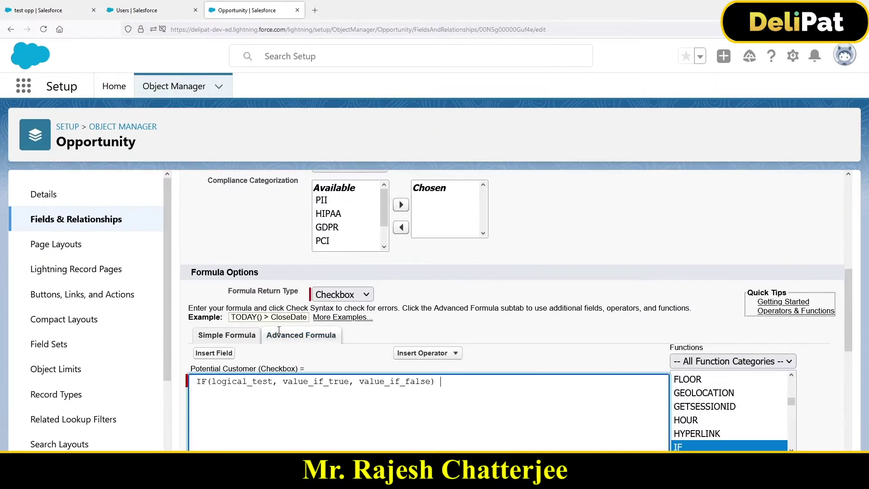
scroll(279, 330, down, 3)
key(ctrl+plus)
key(ctrl+plus)
key(ctrl+plus)
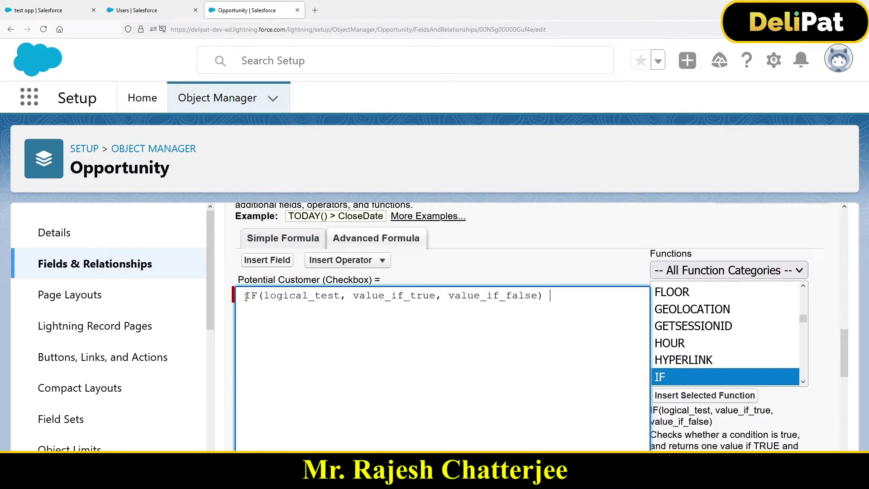
drag(246, 297, 555, 297)
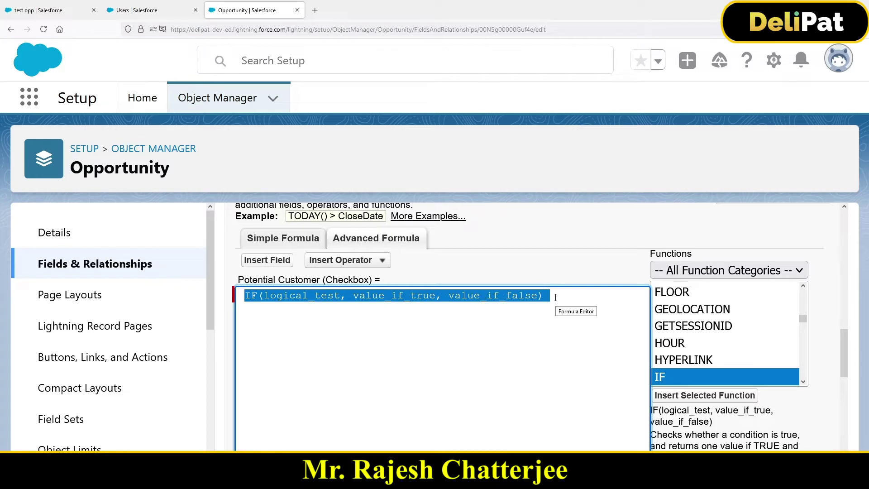
- Replace the logical_test placeholder in the Potential Customer IF formula with the cut condition Amount > 1000
click(555, 297)
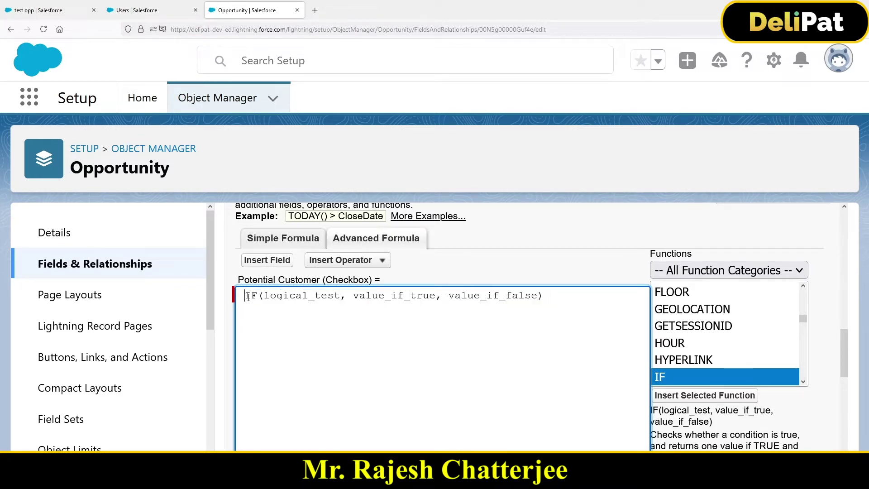
click(265, 297)
drag(266, 296, 343, 294)
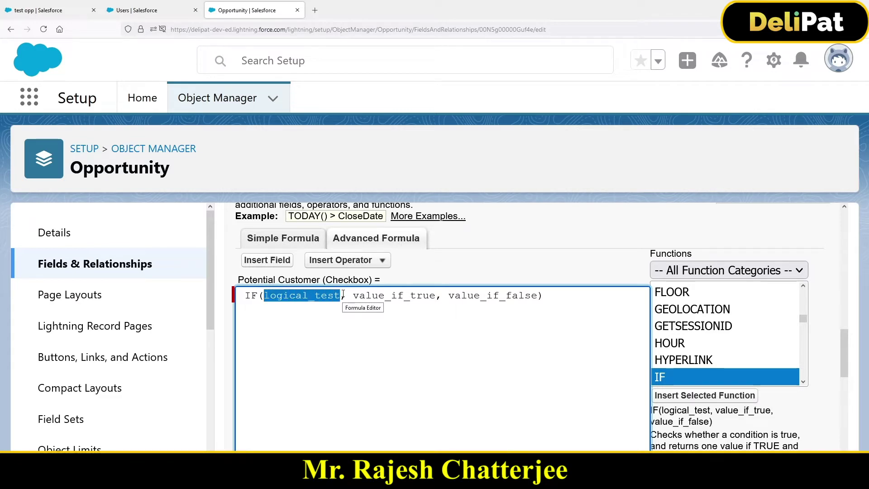
key(ctrl+v)
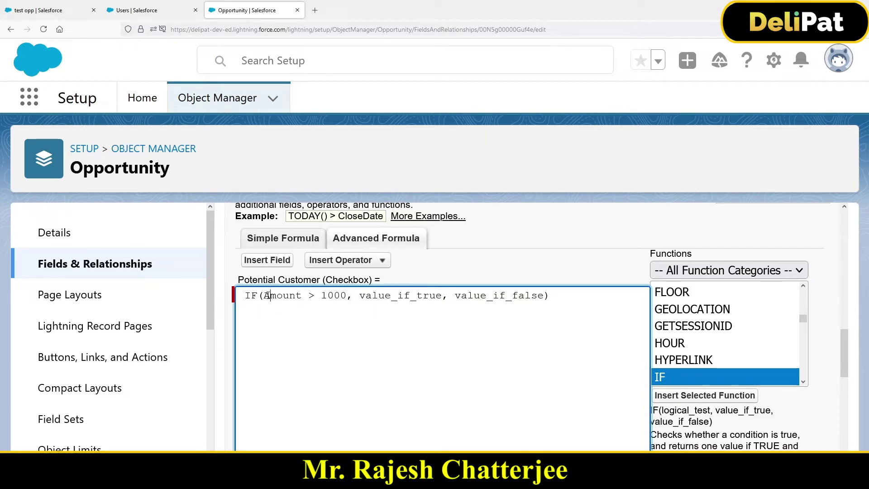
- Replace the value_if_true placeholder with true and the value_if_false placeholder with false in the IF formula
drag(269, 295, 442, 301)
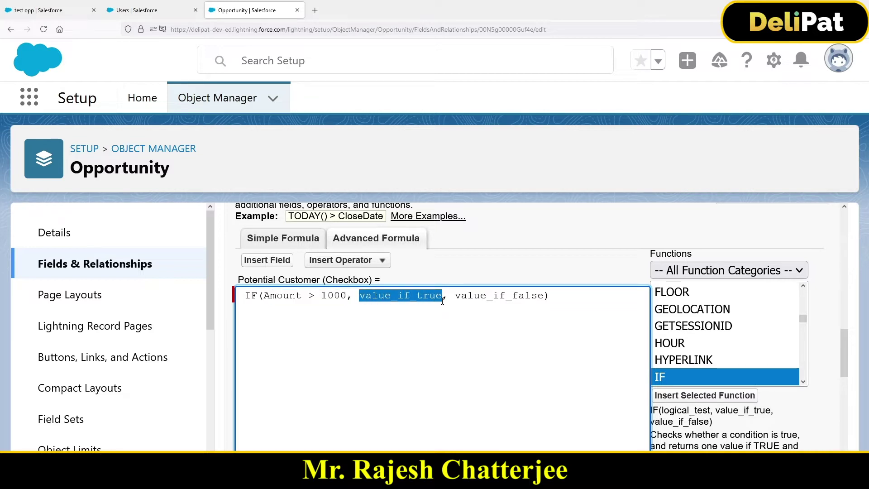
text(true)
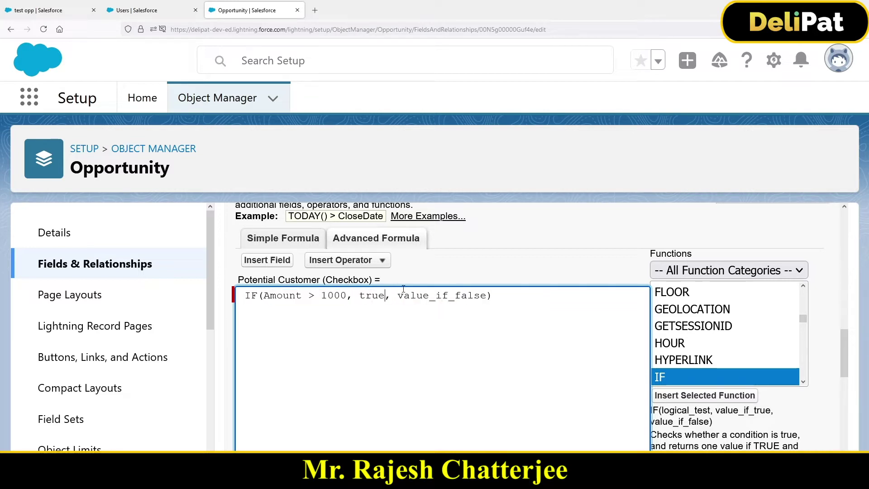
drag(397, 295, 487, 299)
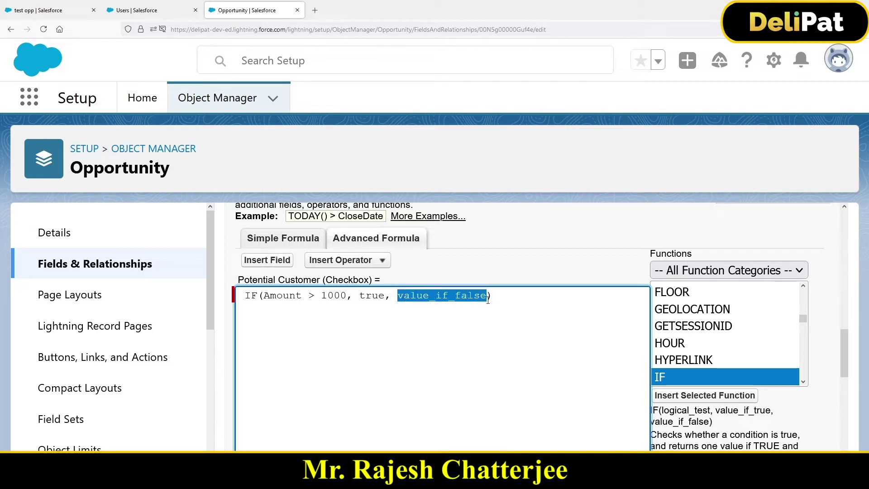
text(false)
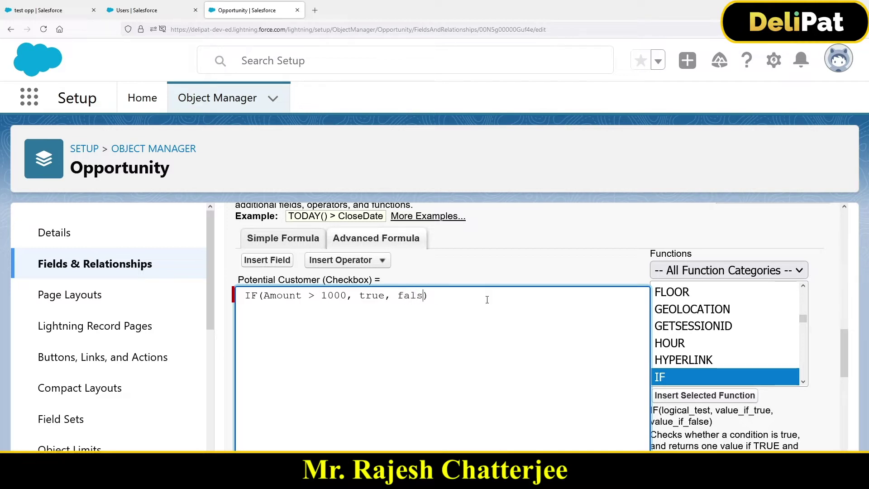
- Review the Checkbox return type and the condition, true and false arguments of the Potential Customer formula
drag(326, 279, 358, 280)
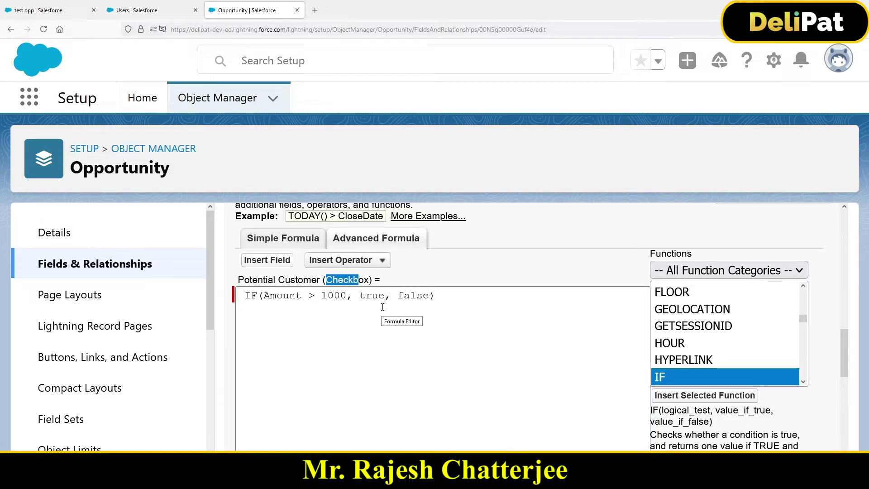
drag(270, 296, 290, 294)
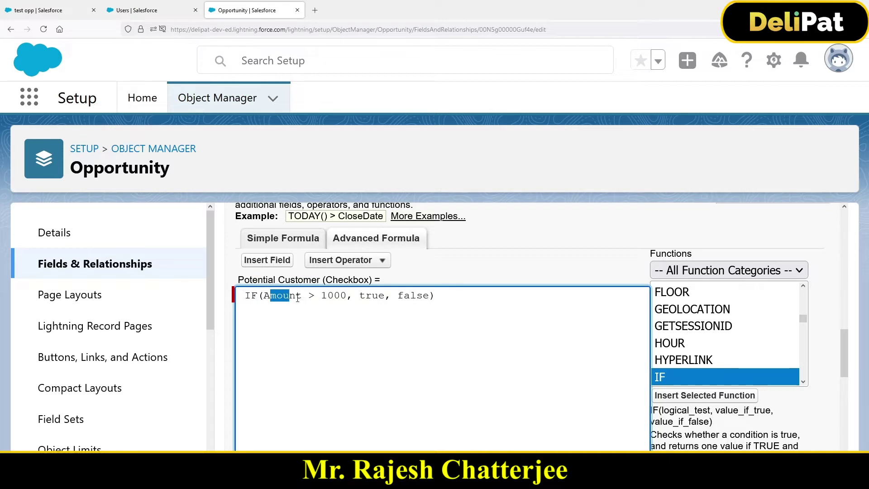
double_click(370, 295)
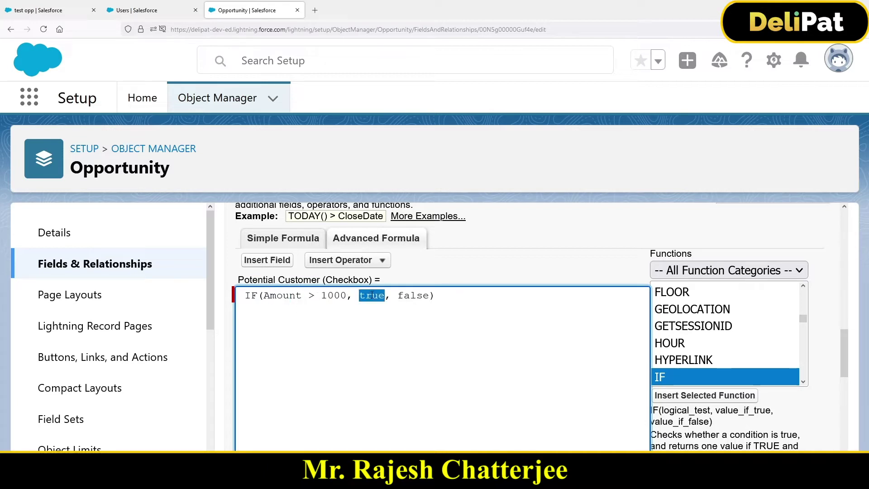
double_click(415, 296)
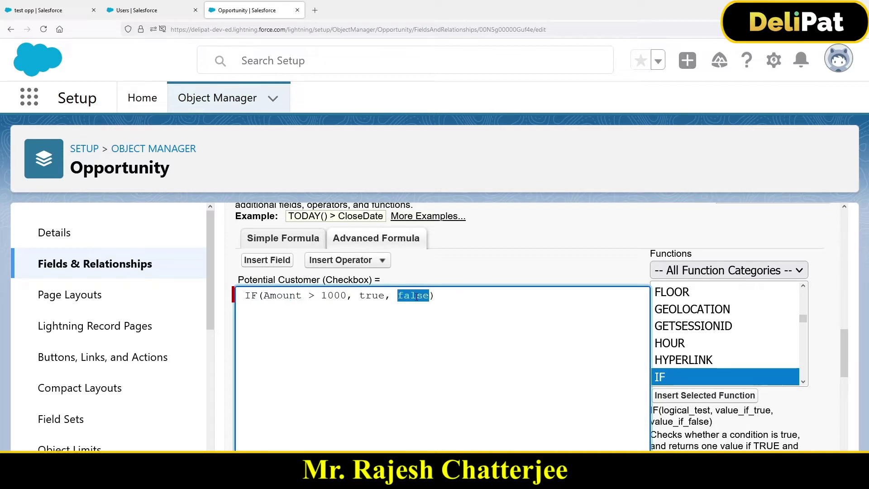
key(ctrl+minus)
key(ctrl+minus)
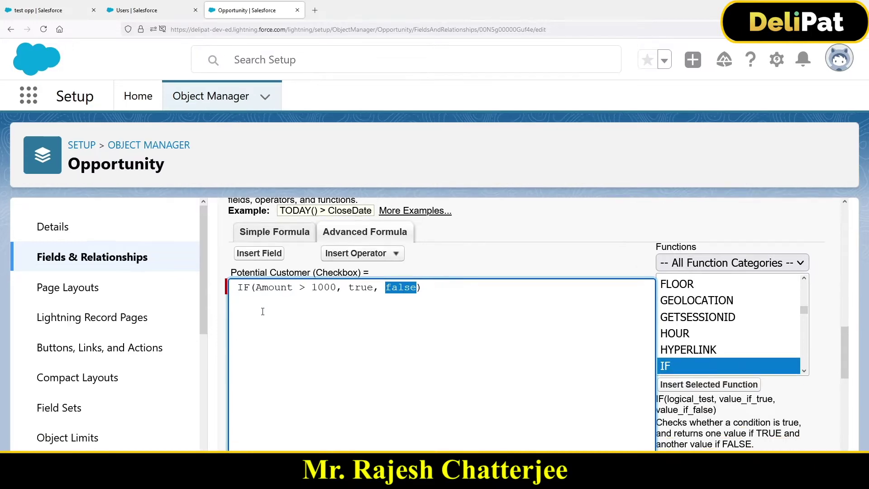
mouse_move(216, 245)
mouse_down()
mouse_move(209, 245)
mouse_move(340, 245)
mouse_move(218, 245)
mouse_up()
click(302, 266)
- Check the syntax of the Potential Customer IF formula
key(ctrl+minus)
key(ctrl+minus)
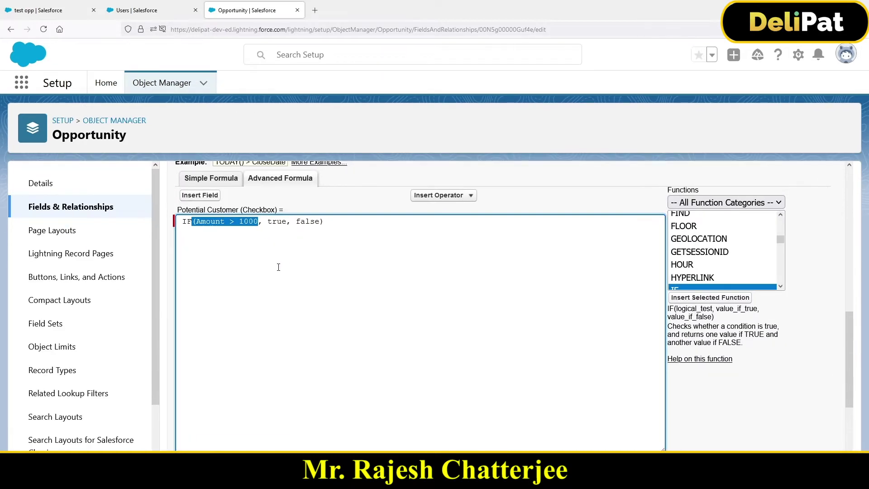
scroll(721, 271, up, 5)
scroll(742, 326, down, 3)
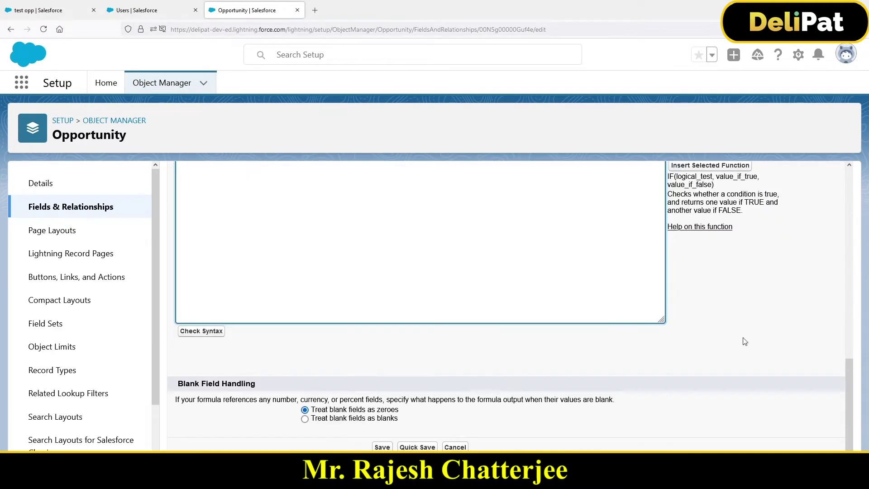
click(215, 335)
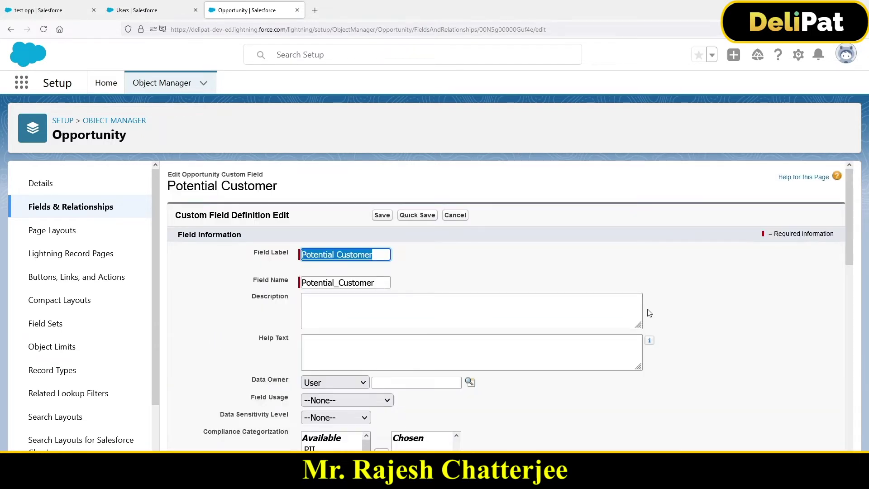
- Save the Potential Customer field and review the condition and true/false arguments in its saved formula
scroll(647, 312, down, 3)
scroll(649, 316, down, 10)
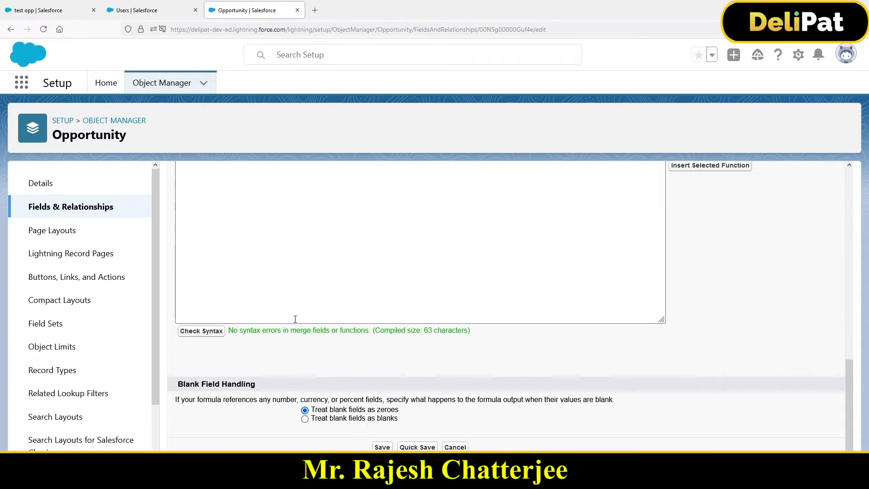
click(382, 447)
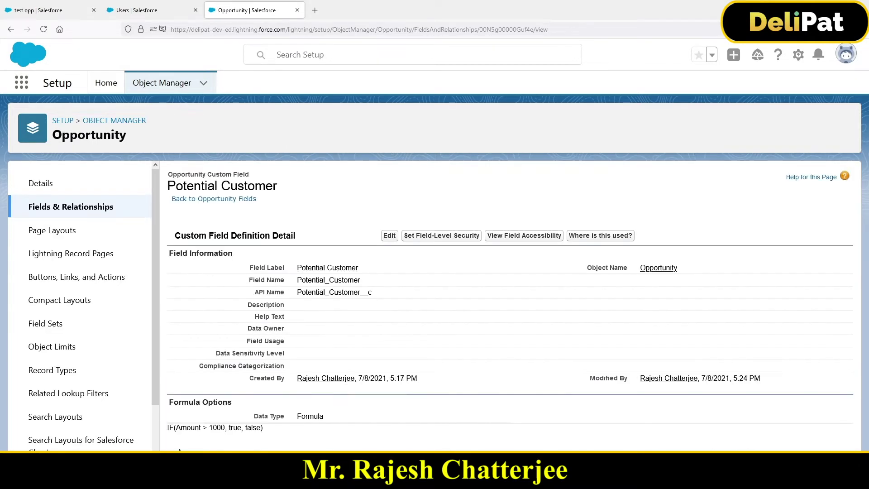
drag(175, 428, 228, 428)
double_click(235, 427)
double_click(252, 428)
- Set the Amount of the test opp opportunity to 3000, save it, and check its Potential Customer checkbox
click(50, 10)
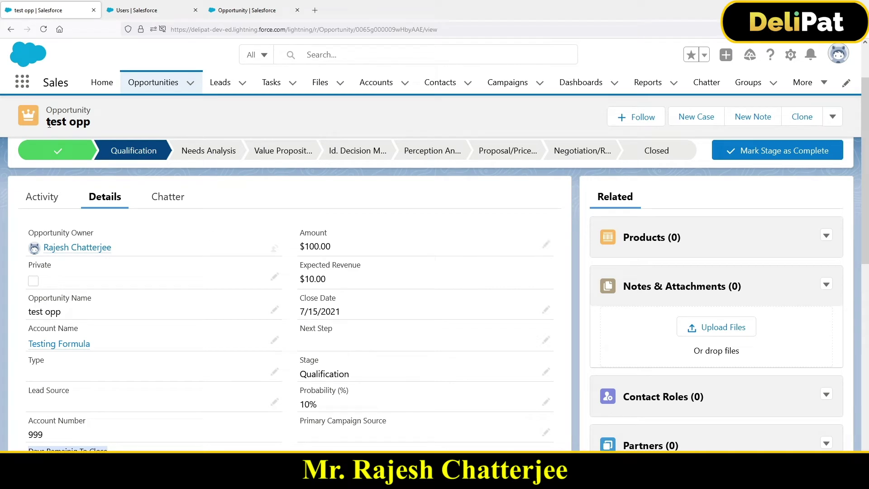
click(545, 244)
drag(389, 260, 200, 261)
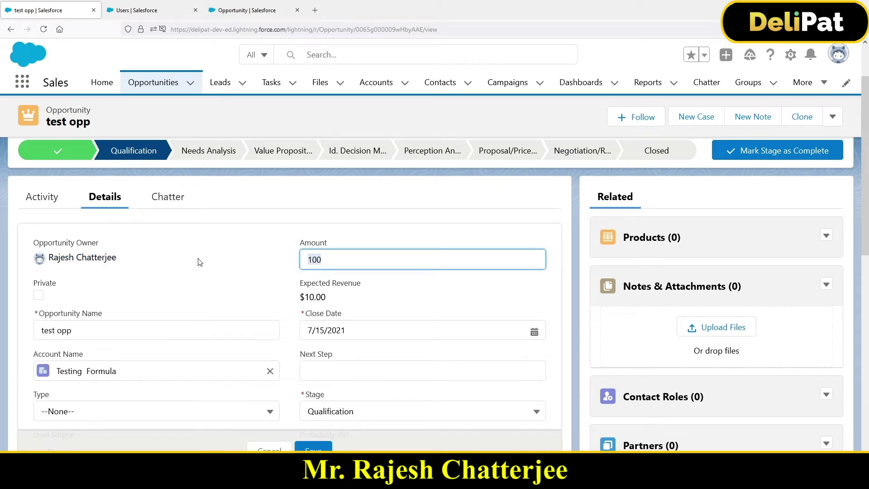
text(3000)
key(Return)
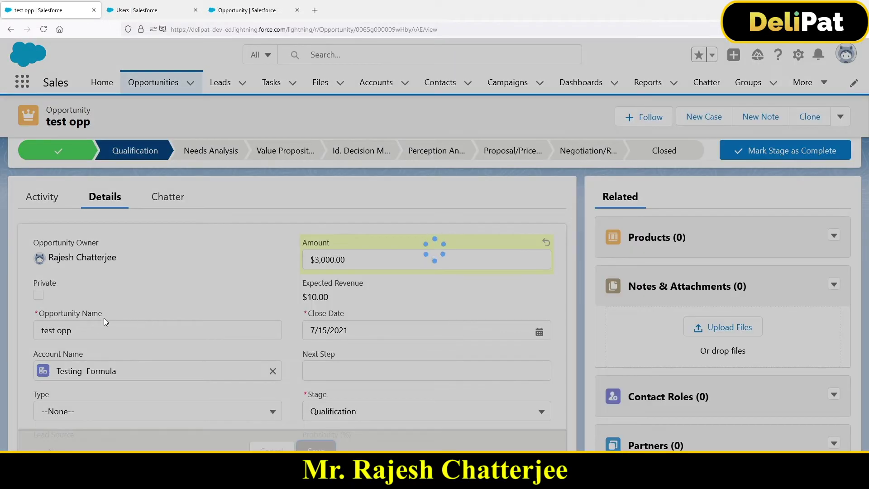
scroll(93, 352, down, 5)
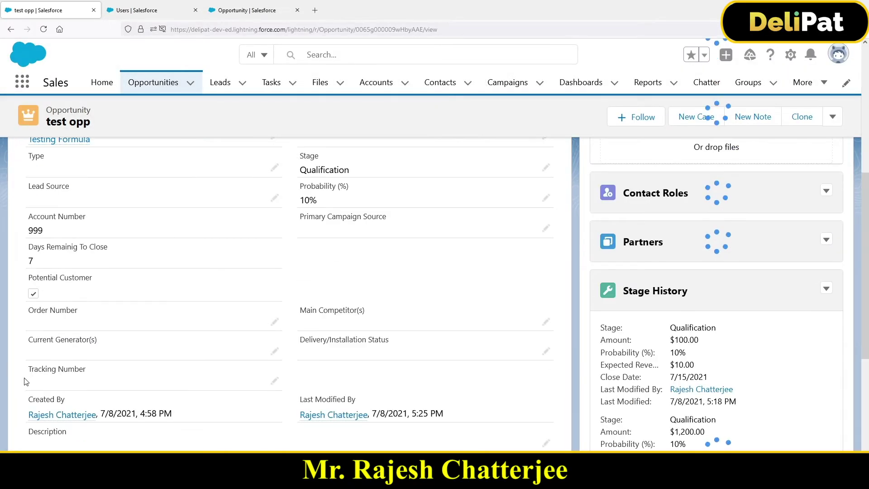
drag(29, 276, 95, 274)
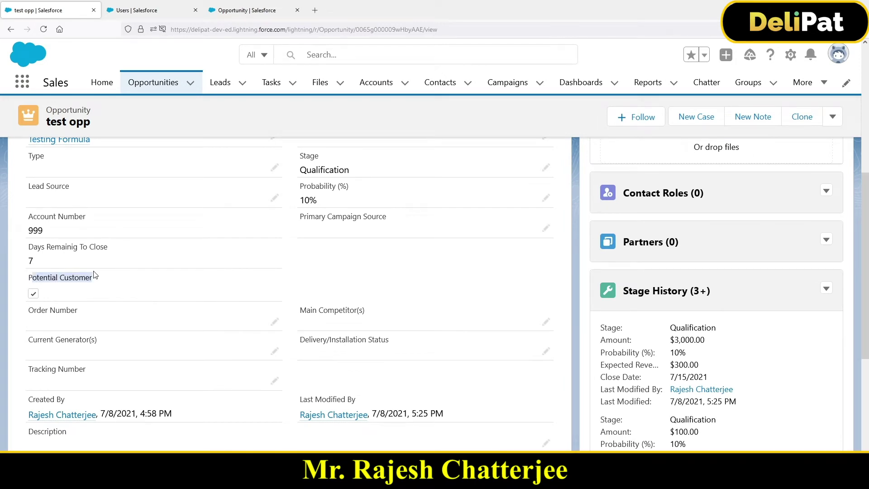
- Return to the Potential Customer field definition and open it for editing at the formula
click(146, 13)
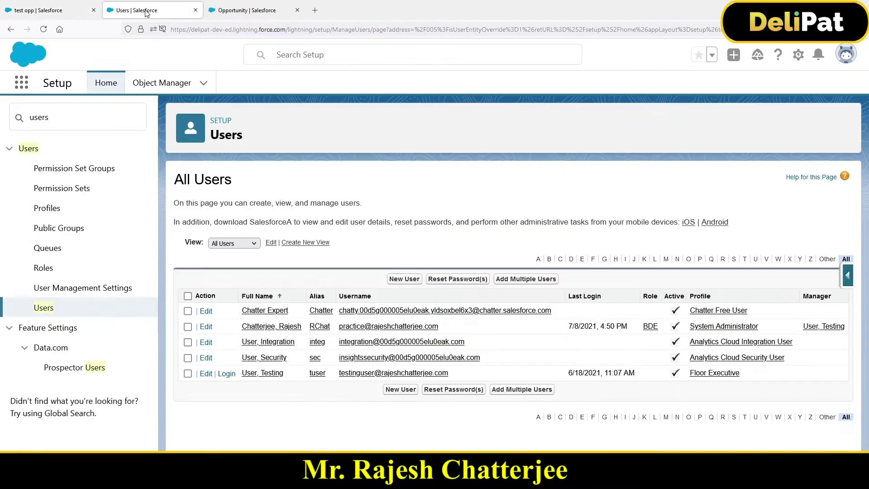
click(243, 11)
drag(174, 427, 227, 430)
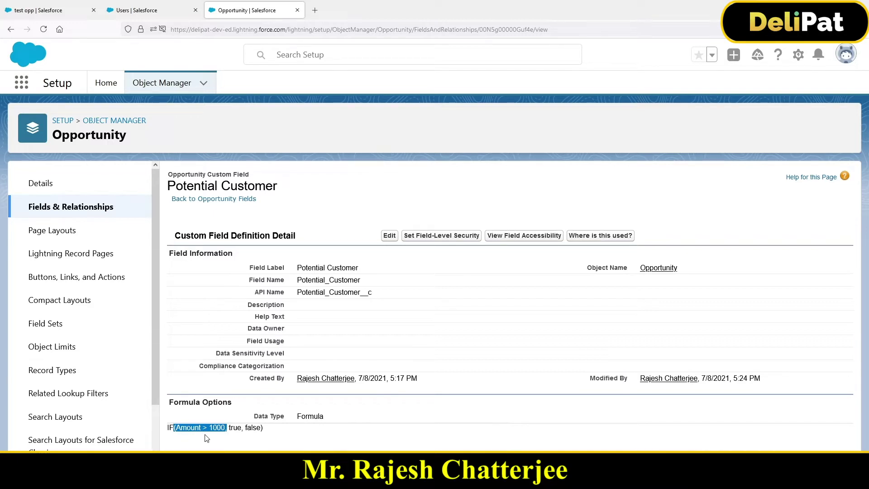
click(389, 236)
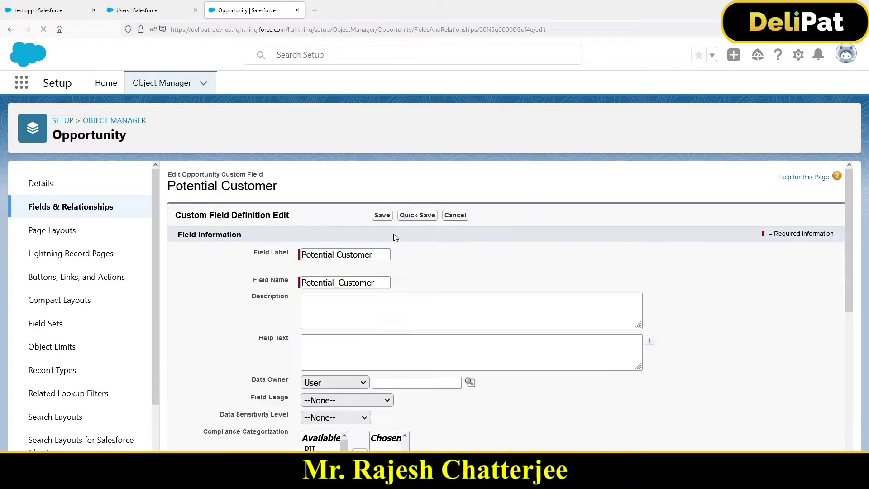
scroll(671, 324, down, 5)
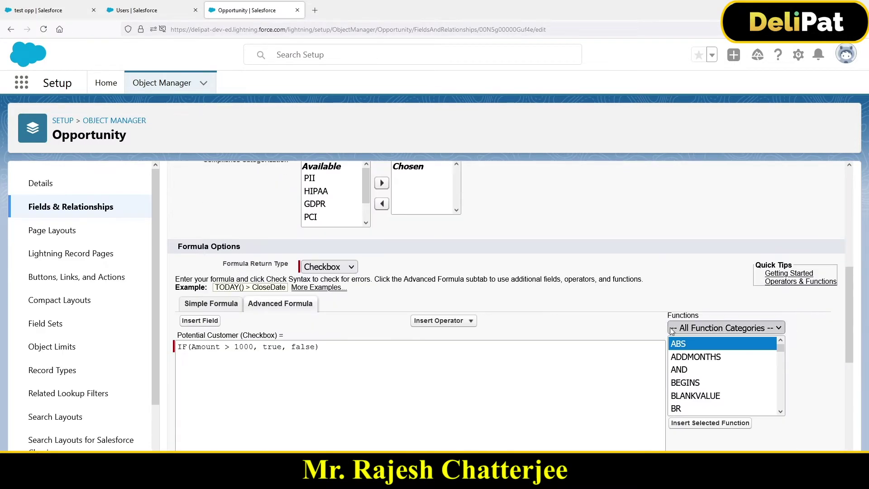
- Insert the AND function inside the IF formula, directly before Amount > 1000
drag(193, 346, 251, 346)
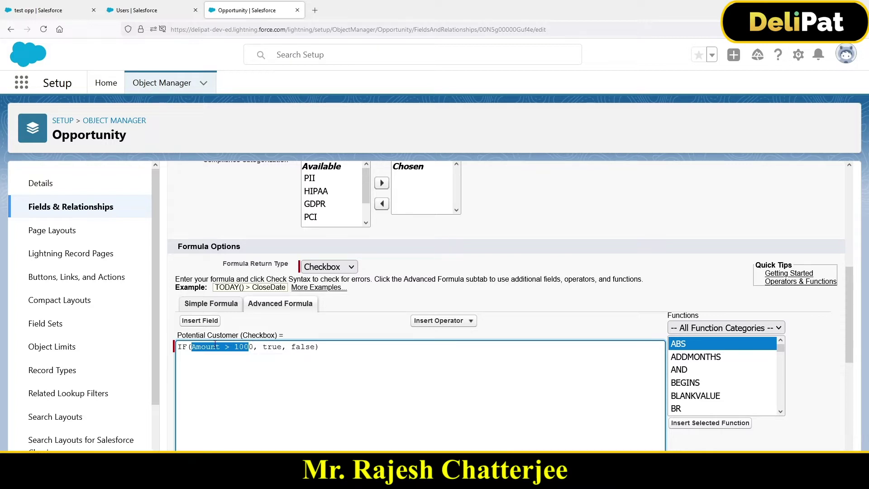
click(202, 356)
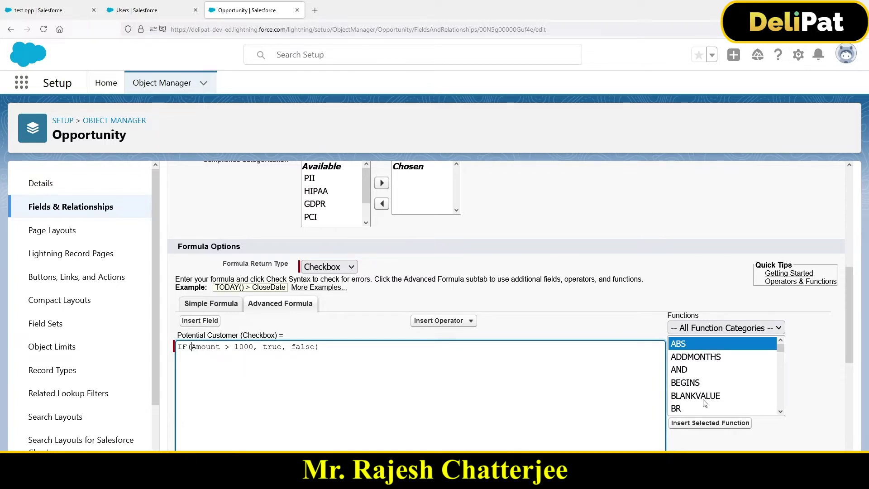
click(684, 370)
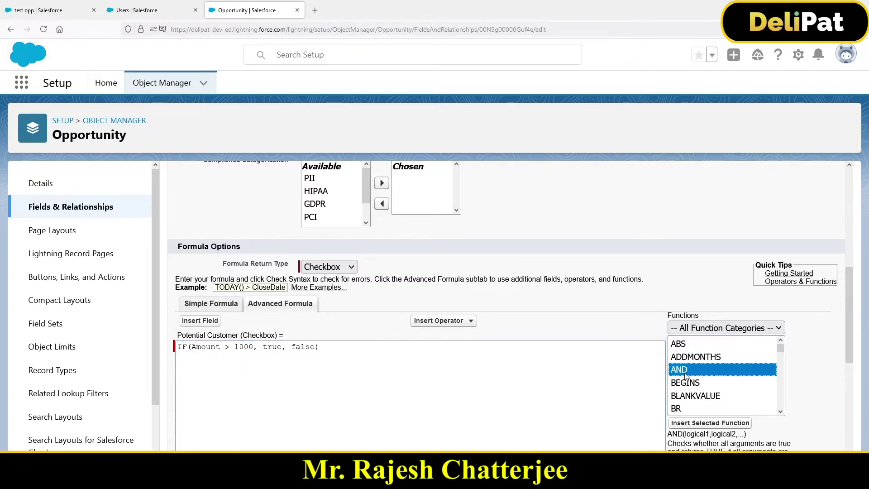
click(700, 424)
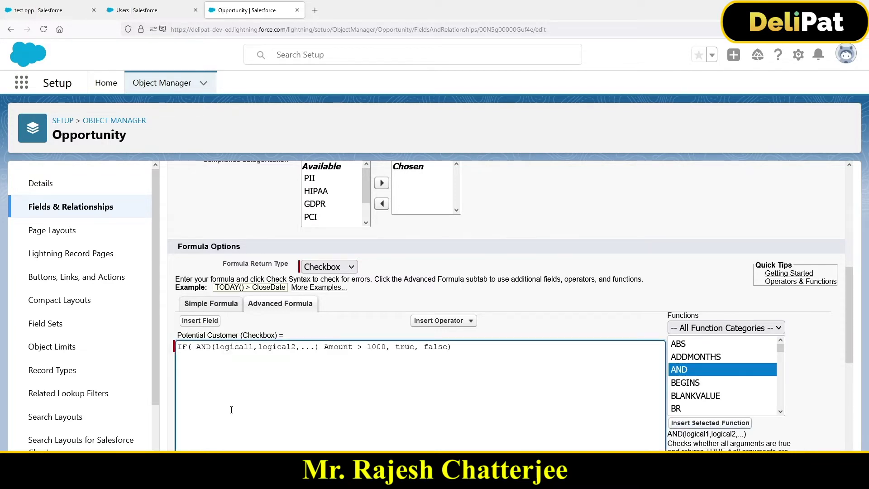
- Delete the placeholder arguments logical1,logical2,... from the AND function, leaving its parentheses empty
key(ctrl+plus)
key(ctrl+plus)
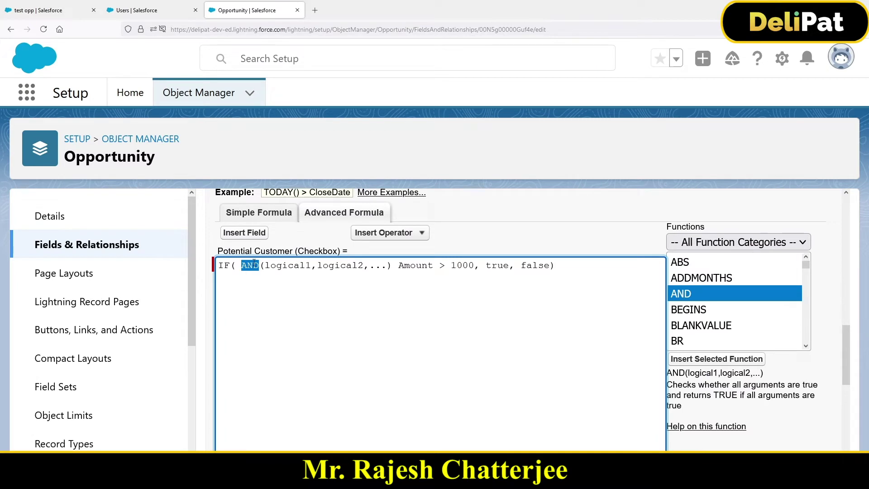
drag(259, 265, 243, 268)
click(243, 266)
drag(245, 269, 393, 263)
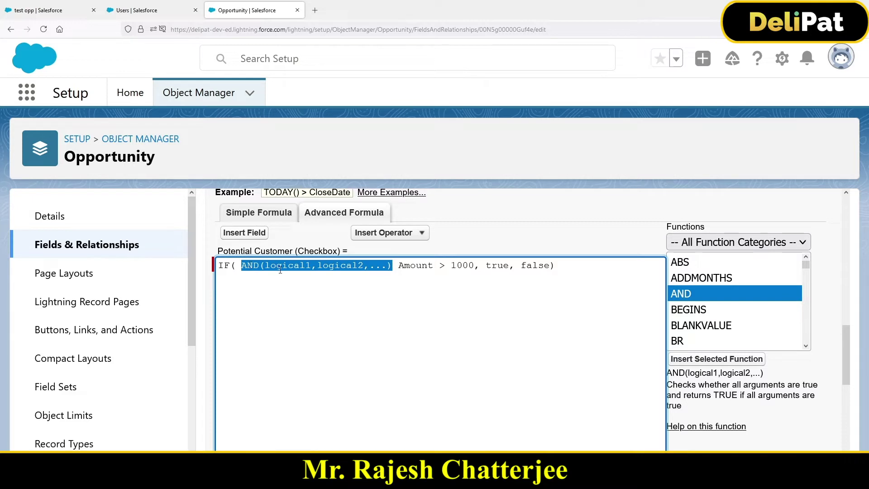
triple_click(347, 265)
double_click(347, 265)
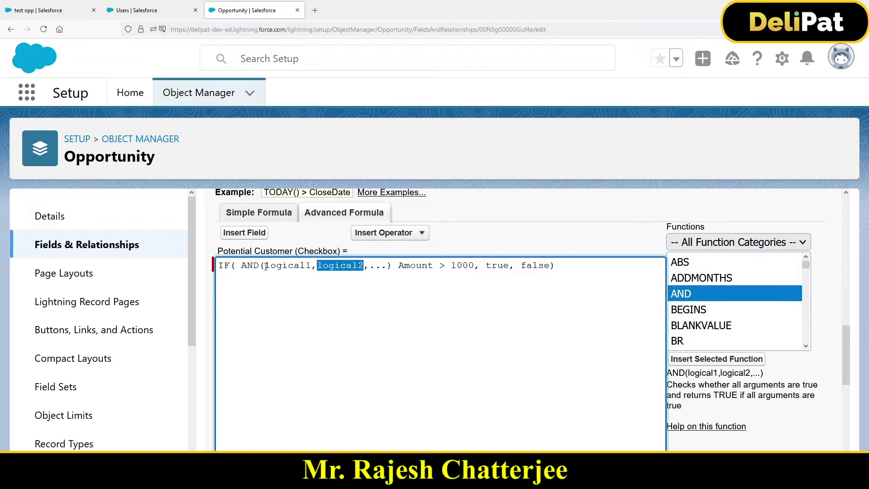
drag(265, 267, 387, 264)
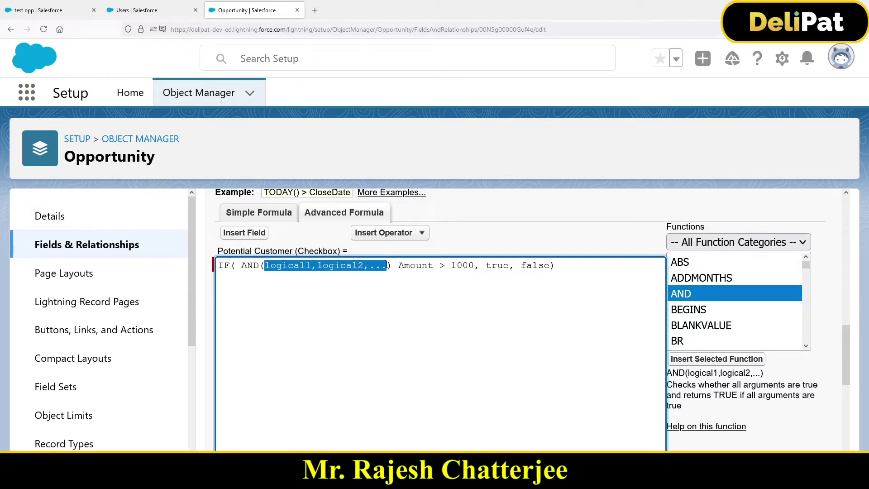
key(Delete)
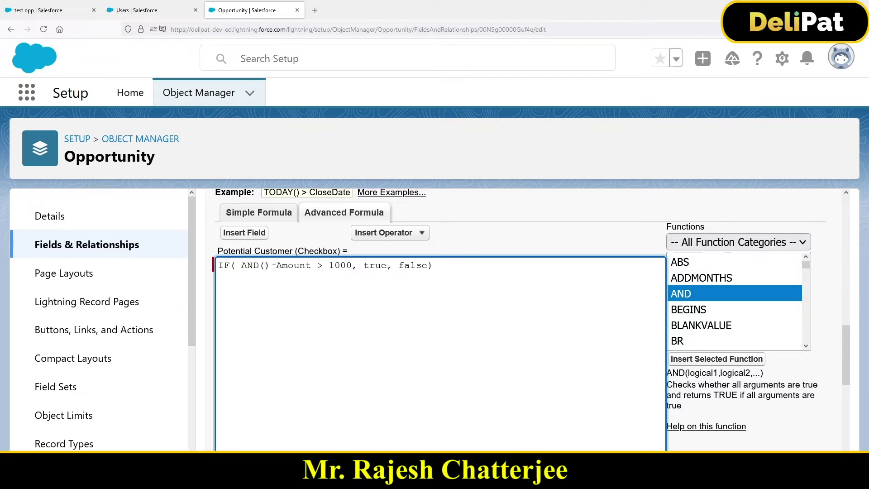
- Move the Amount > 1000 condition inside the AND function's parentheses and add a comma after it
drag(274, 267, 353, 265)
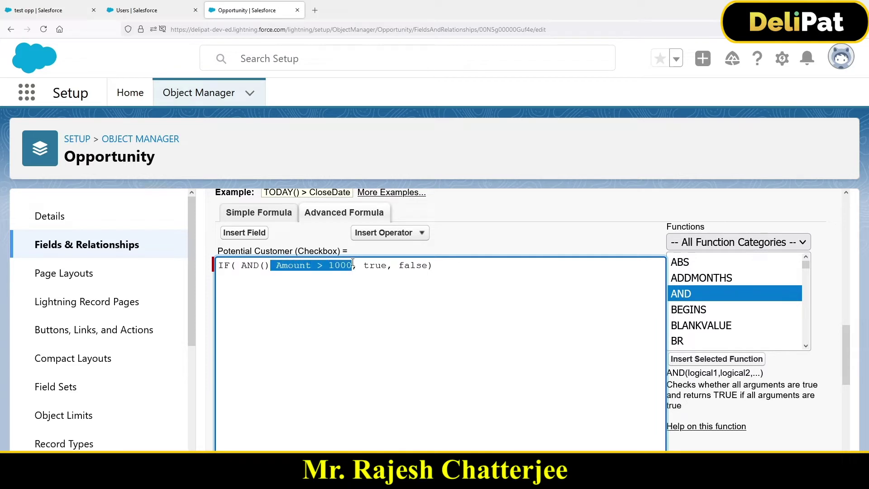
key(ctrl+x)
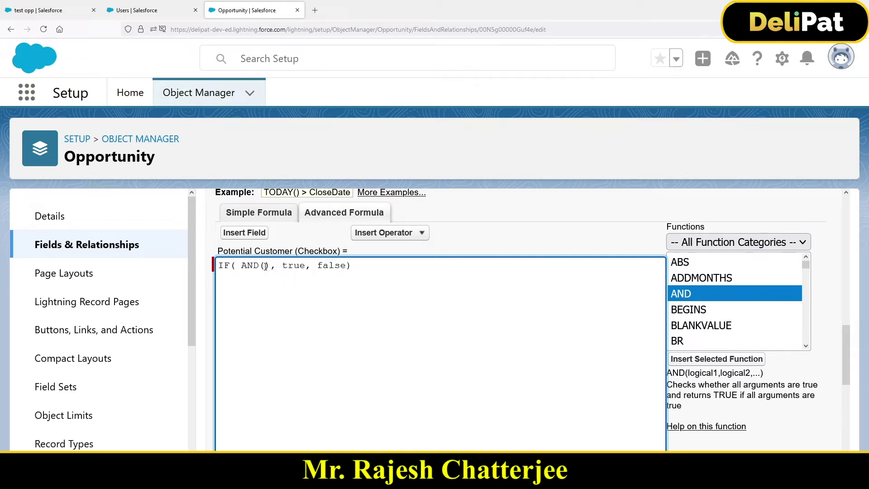
key(ctrl+v)
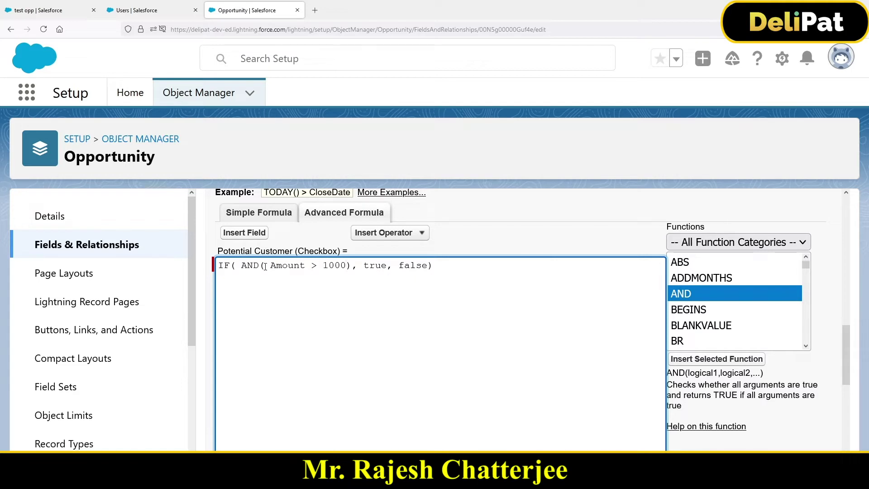
text(,1)
key(BackSpace)
drag(276, 266, 346, 266)
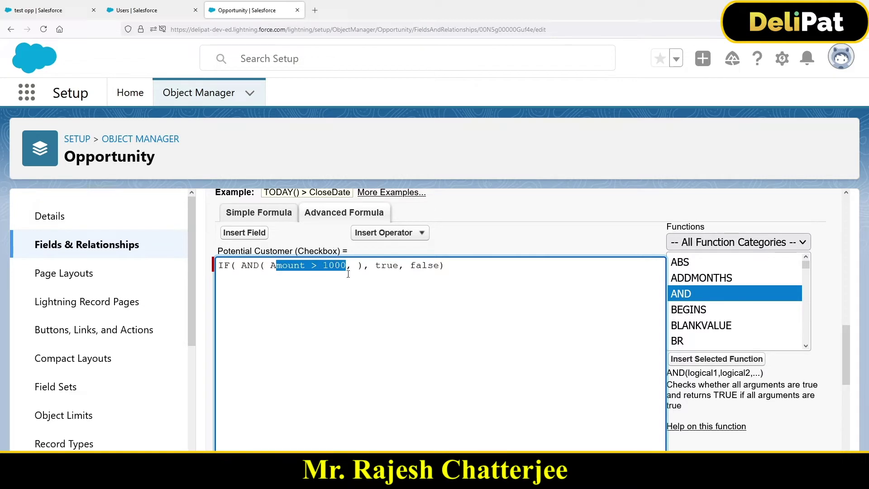
- Insert the Days Remainig To Close field as the AND function's second argument and complete the condition with <5
click(358, 266)
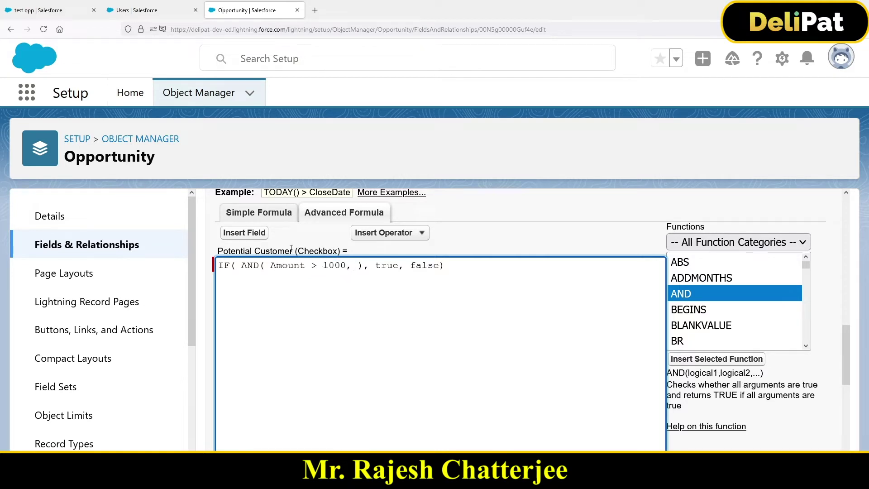
click(257, 236)
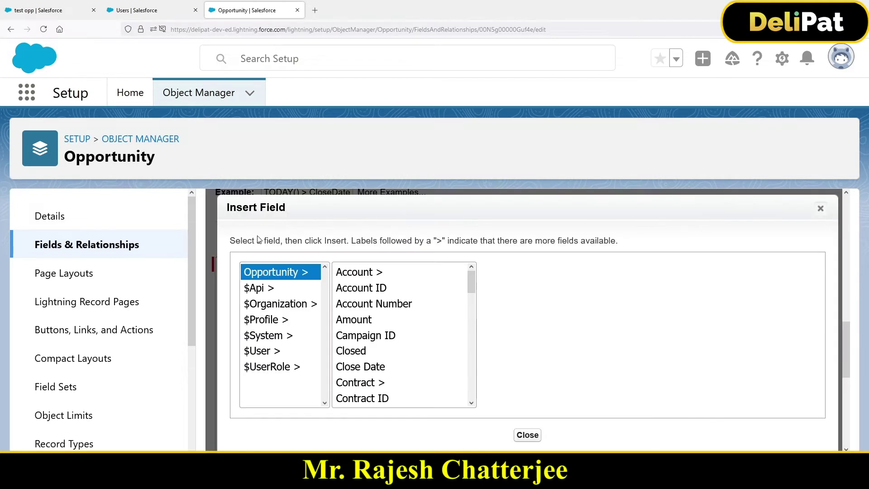
click(374, 320)
key(d)
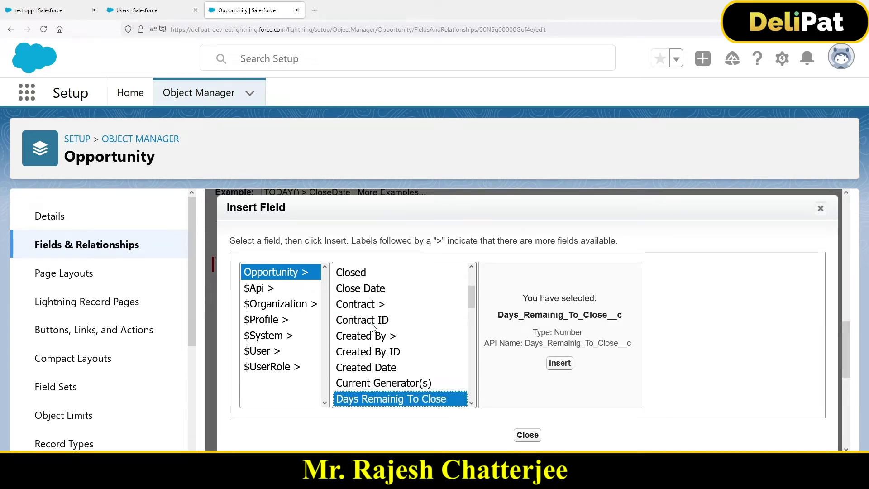
click(569, 367)
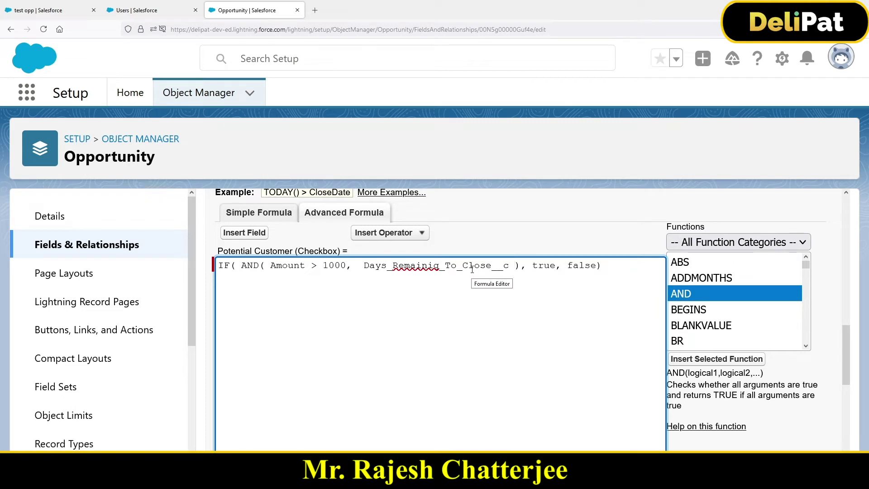
text(<5)
- Review the formula's AND conditions and its true and false results
click(241, 266)
drag(271, 267, 529, 272)
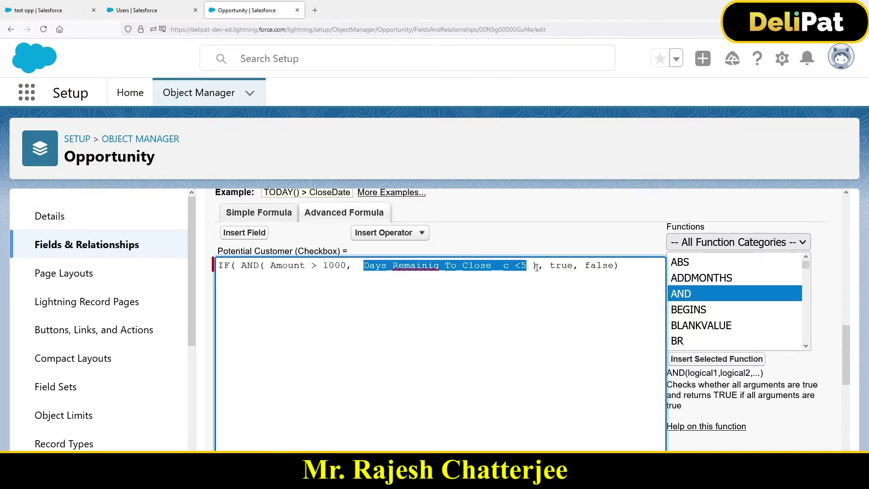
click(243, 266)
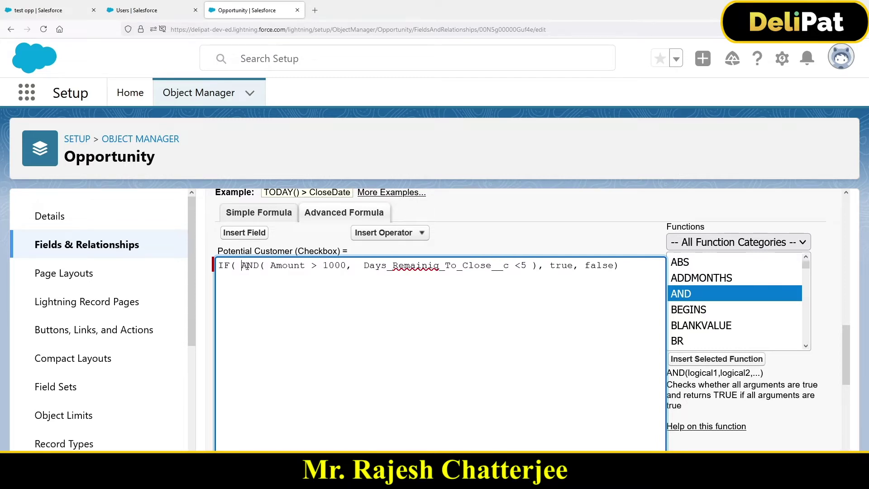
drag(247, 266, 535, 266)
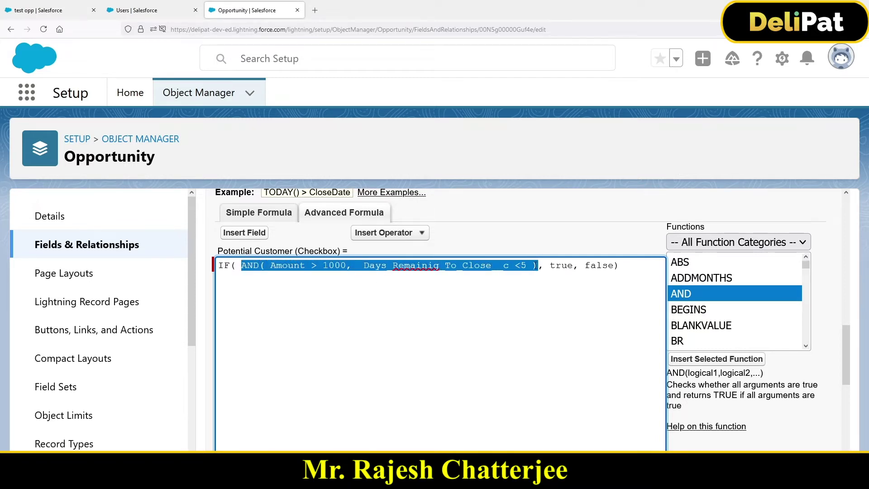
click(546, 265)
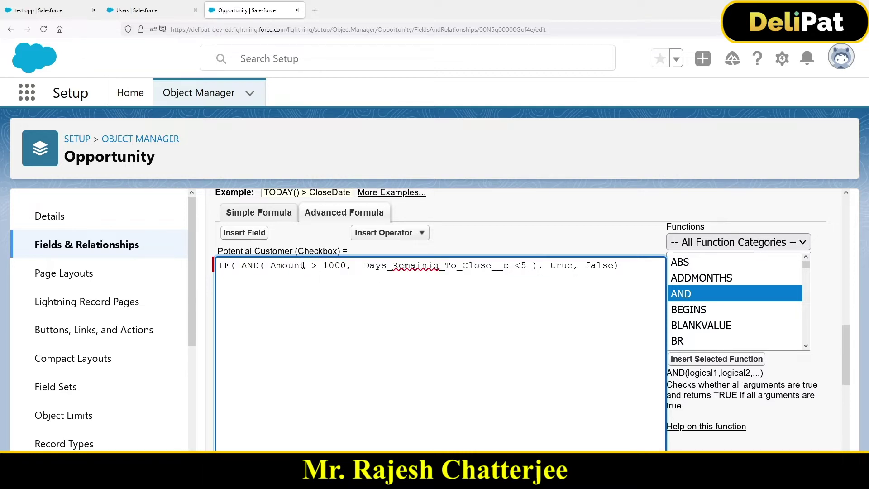
drag(270, 265, 532, 266)
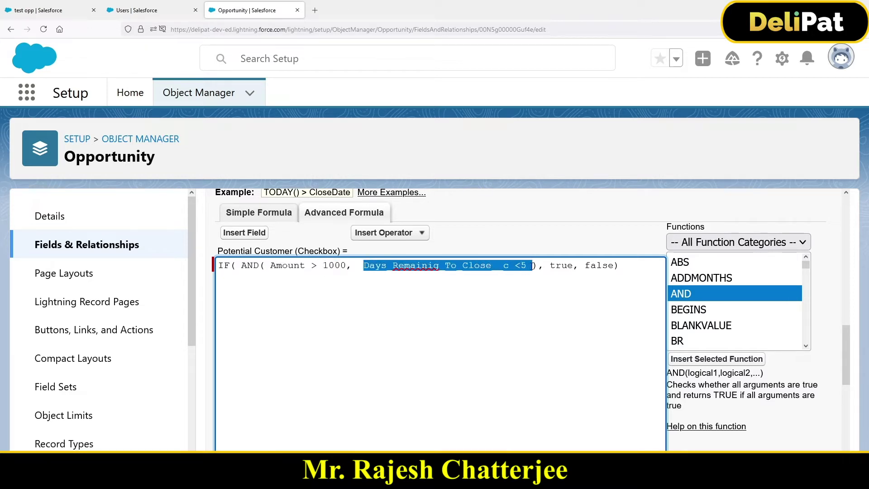
double_click(560, 266)
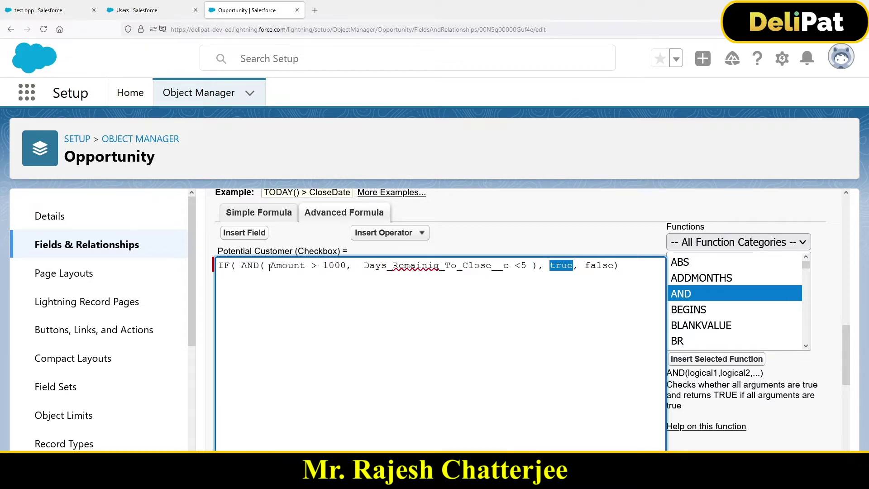
drag(270, 266, 526, 264)
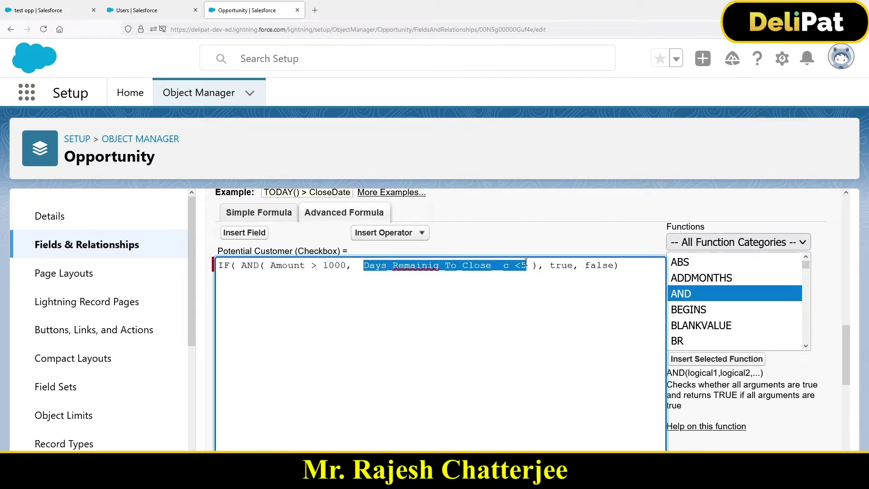
double_click(598, 266)
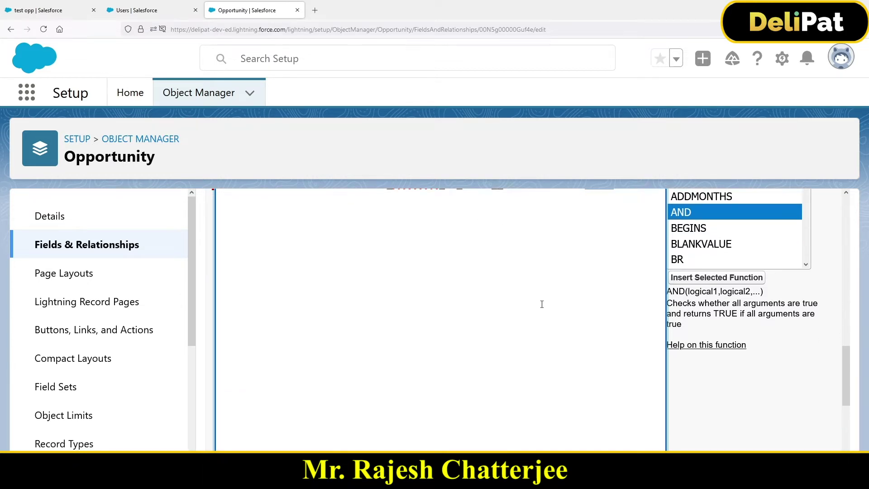
- Check the syntax of the Potential Customer formula, save the field, and review the saved formula
key(ctrl+minus)
scroll(537, 306, down, 3)
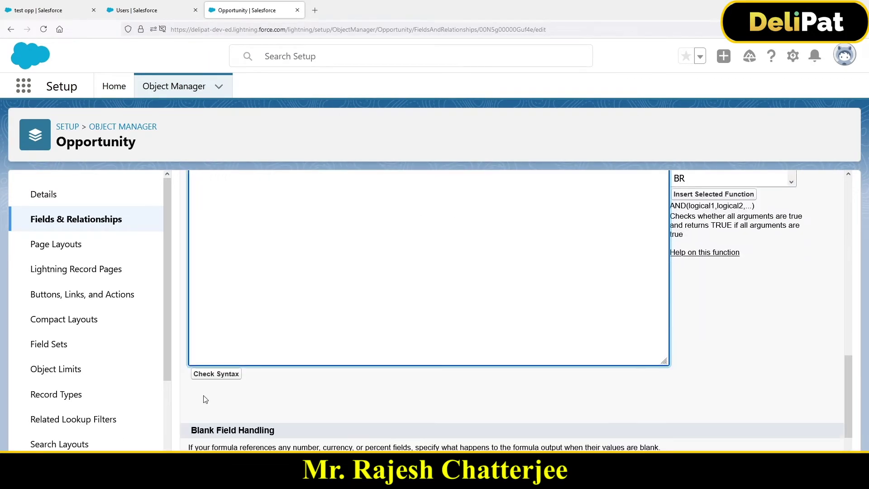
click(217, 360)
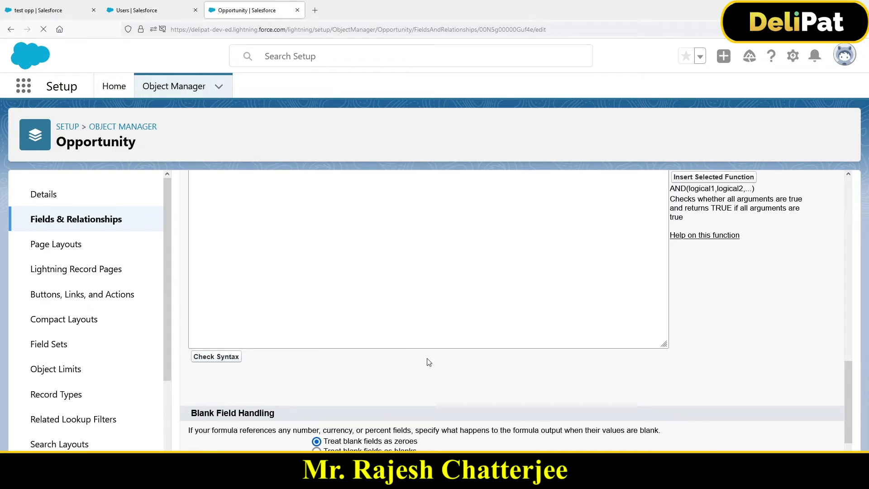
scroll(652, 291, down, 10)
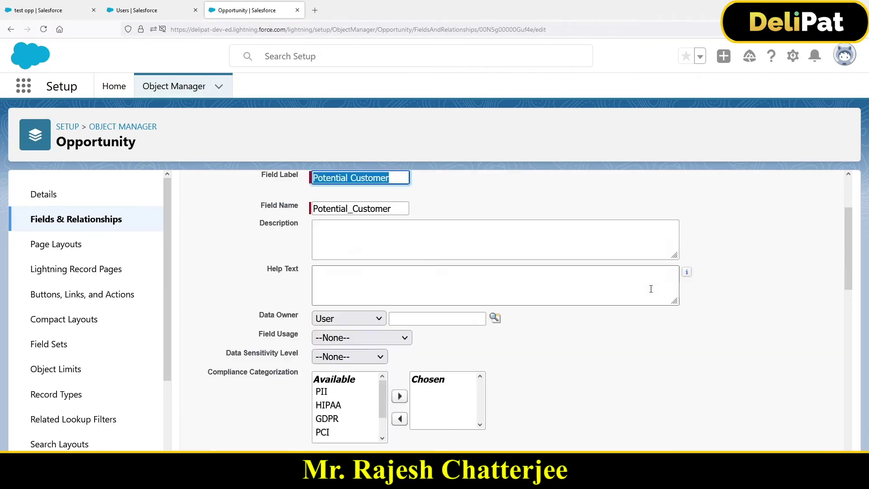
key(ctrl+minus)
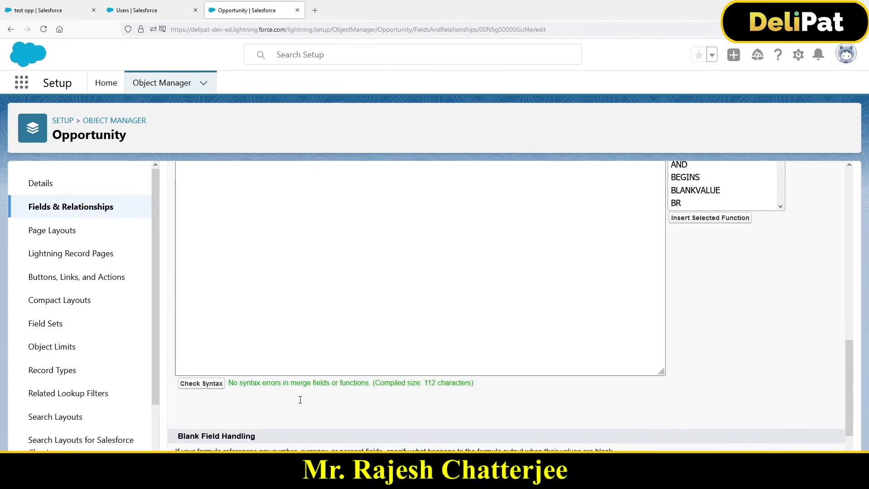
scroll(484, 413, down, 2)
click(382, 447)
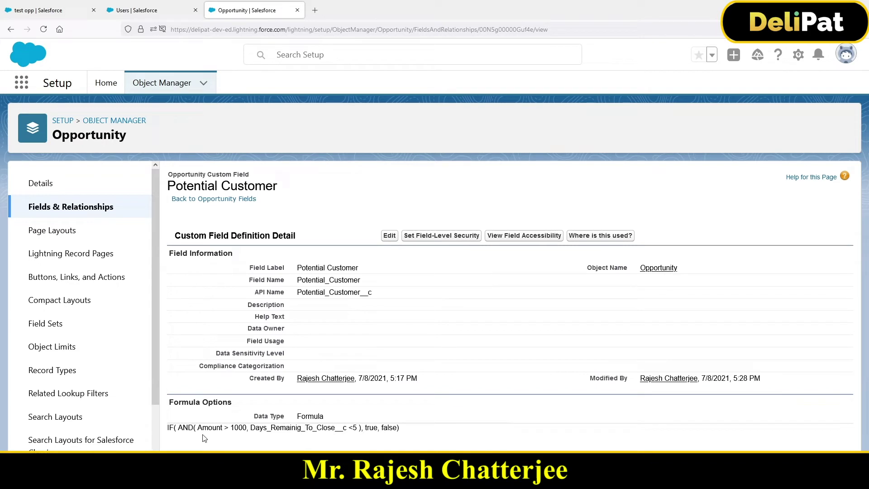
drag(198, 427, 323, 428)
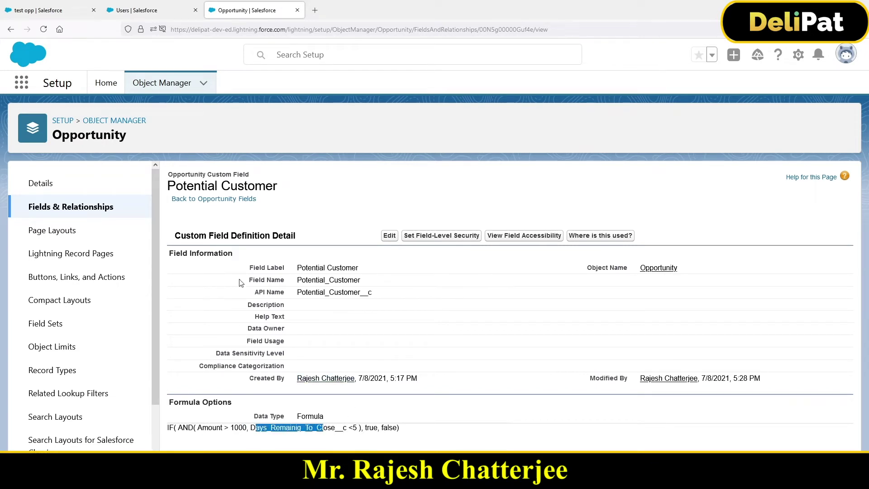
- Return to the test opp opportunity, re-save it without changes, and check its Potential Customer checkbox
click(48, 10)
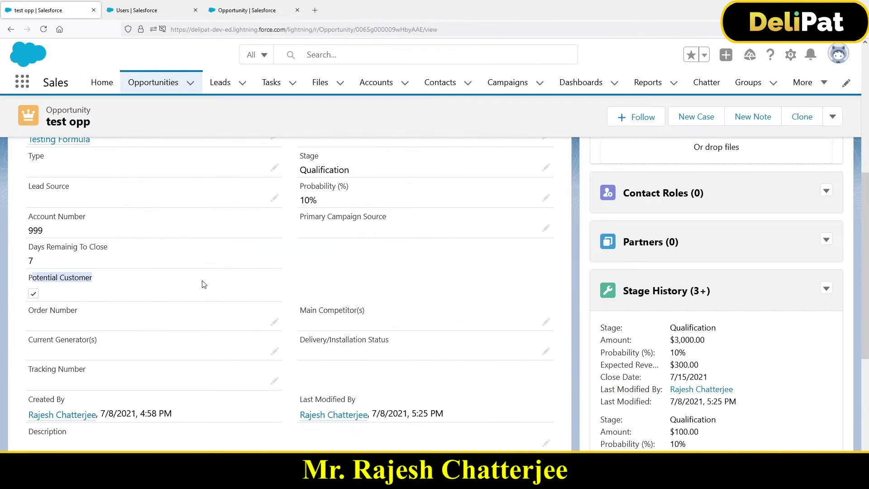
scroll(303, 178, up, 3)
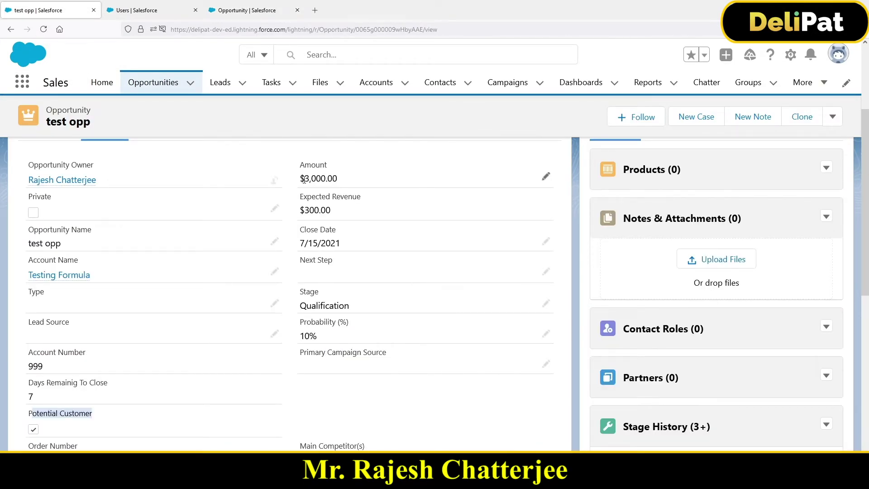
click(29, 385)
drag(29, 385, 95, 386)
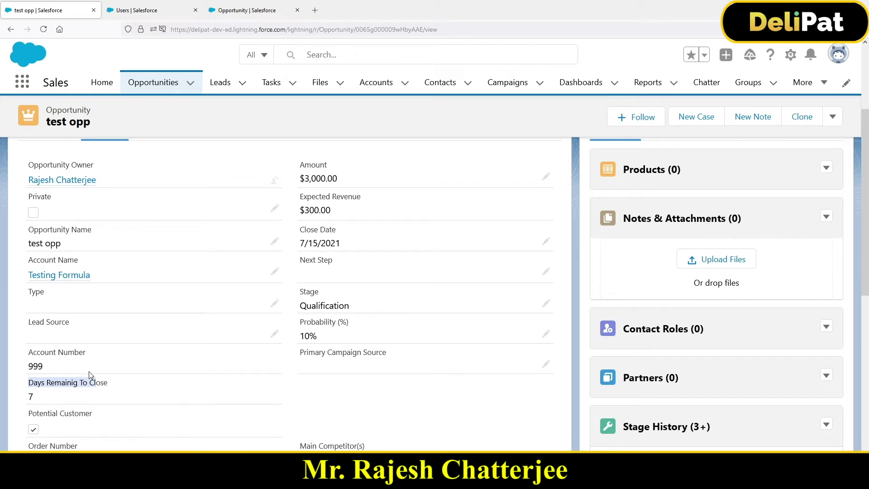
click(833, 118)
click(778, 183)
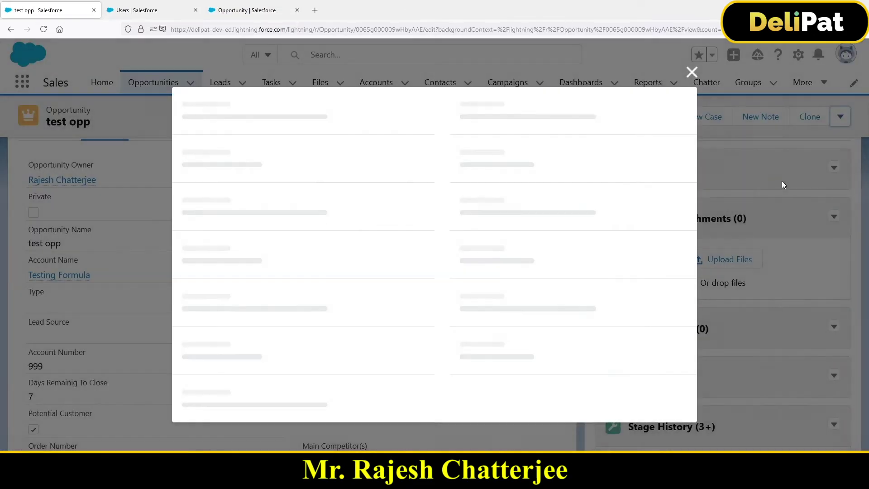
click(493, 419)
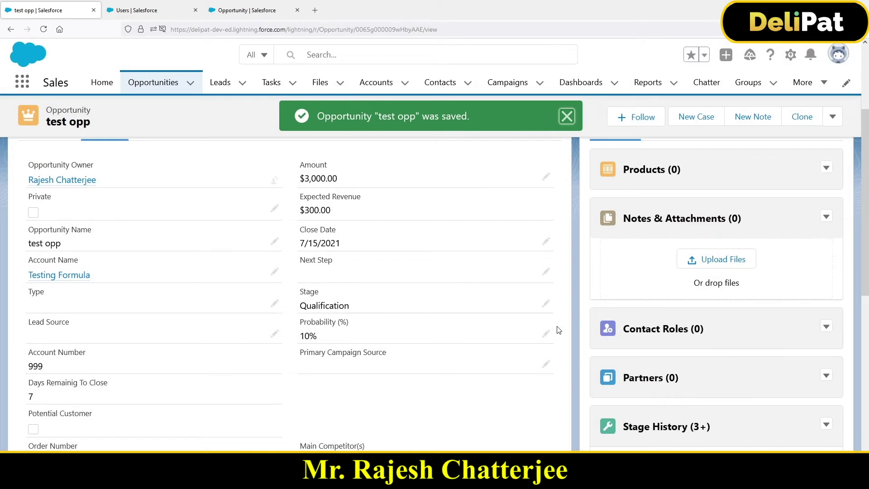
drag(29, 414, 75, 423)
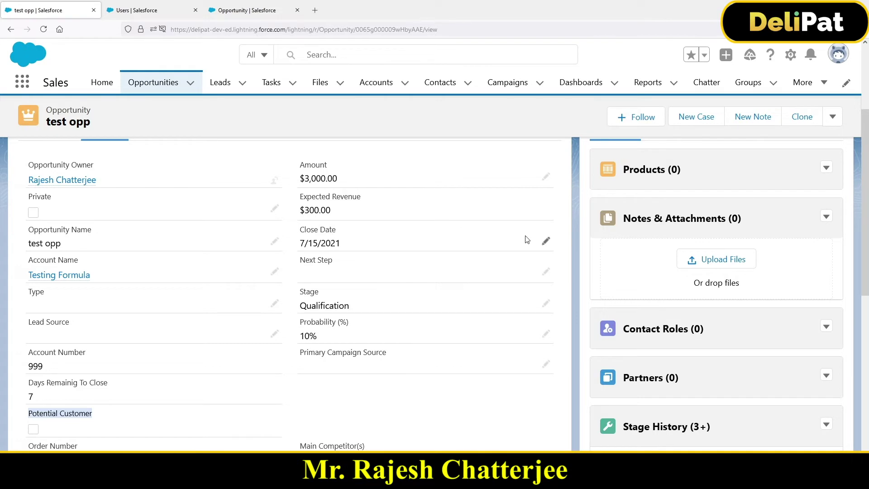
- Set the Close Date of test opp to 7/10/2021, save, and check Potential Customer against Amount and Days Remainig To Close
click(546, 242)
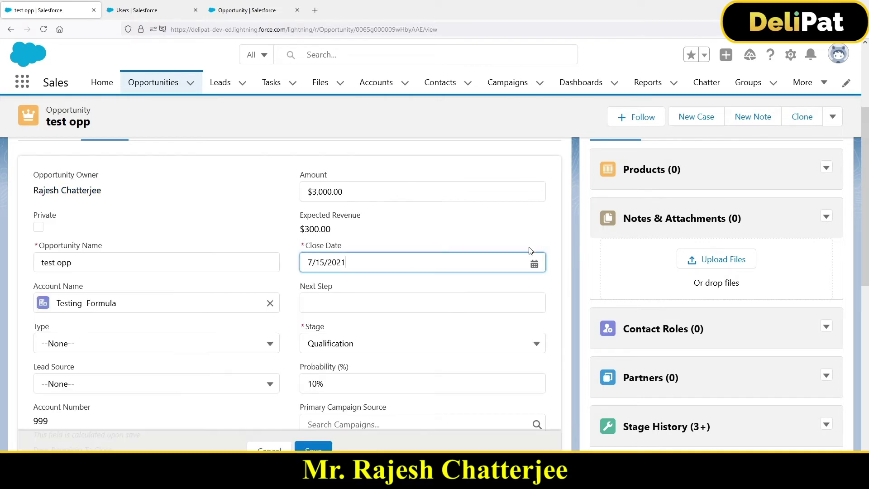
click(324, 262)
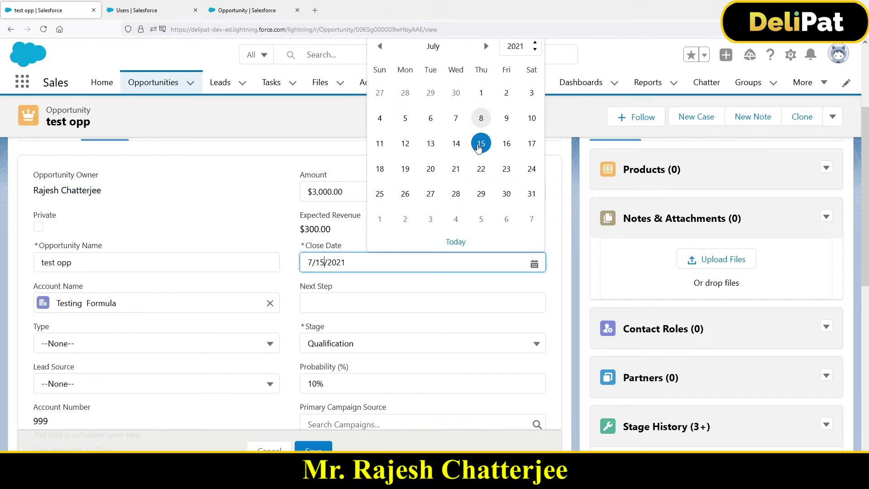
click(530, 120)
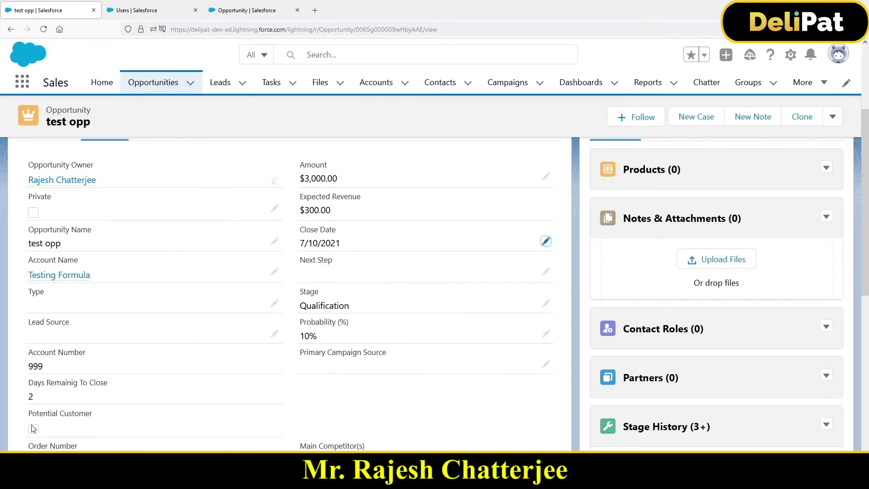
drag(32, 413, 98, 412)
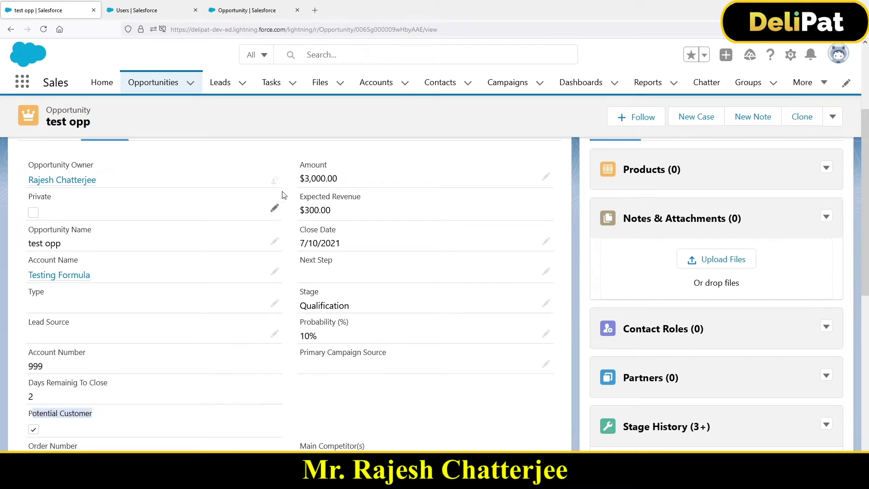
drag(303, 165, 328, 168)
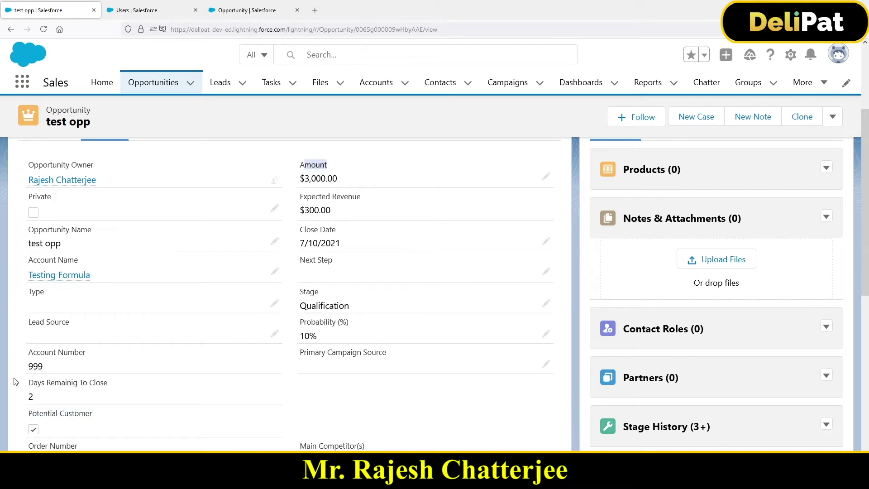
drag(33, 382, 104, 378)
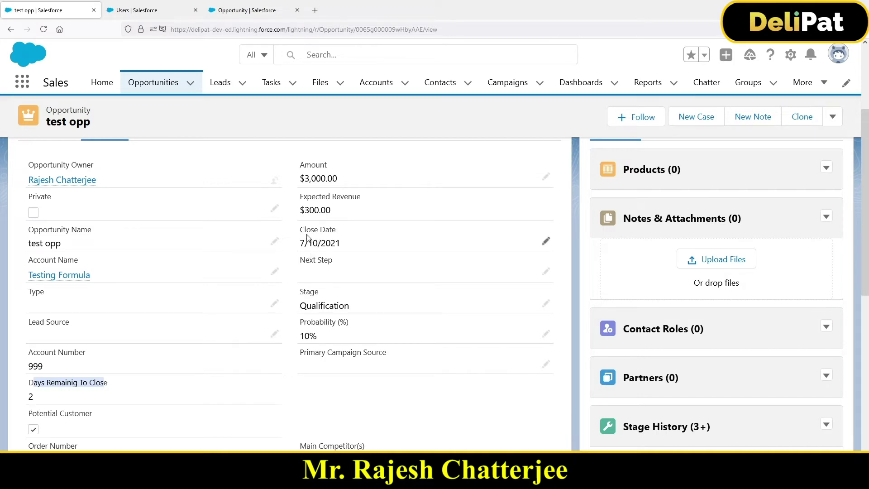
drag(303, 166, 325, 165)
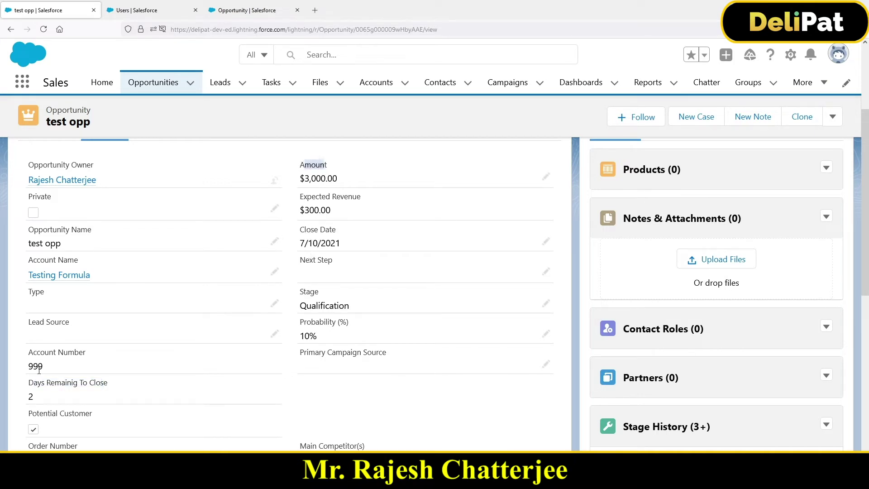
- Review Days Remainig To Close and Potential Customer on test opp, and copy the Stage value Qualification
drag(33, 382, 107, 383)
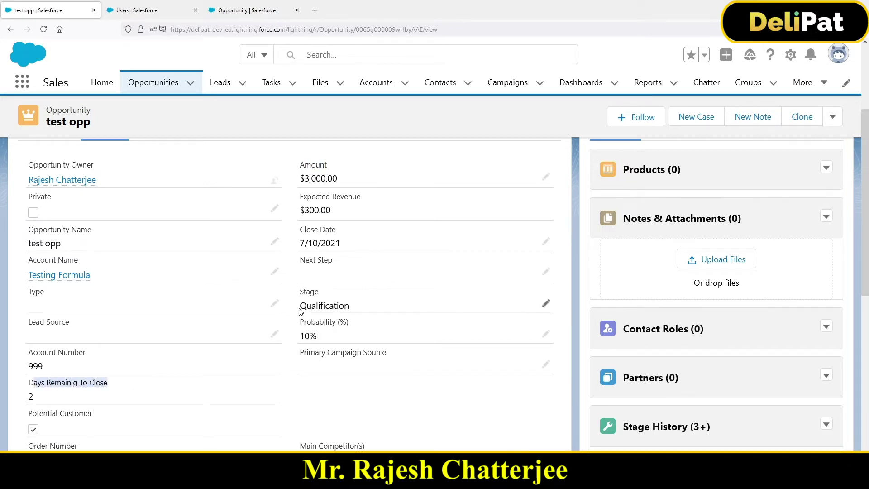
drag(298, 311, 351, 310)
key(ctrl+c)
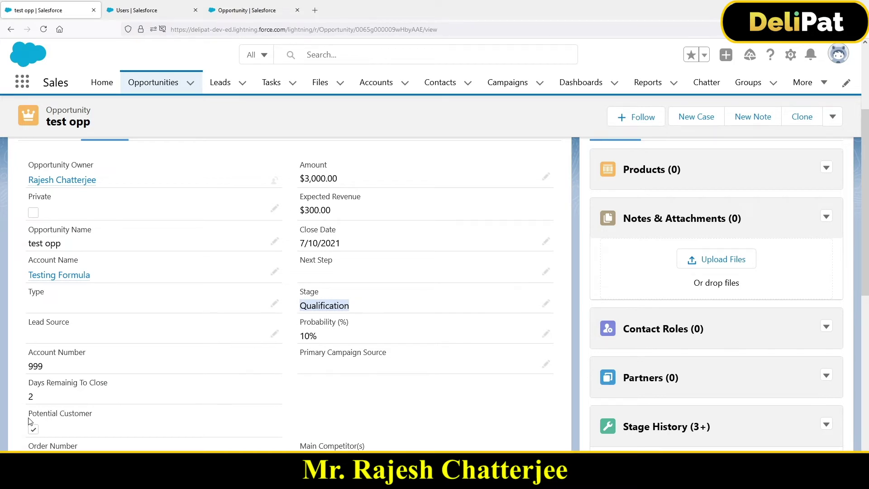
drag(28, 414, 77, 415)
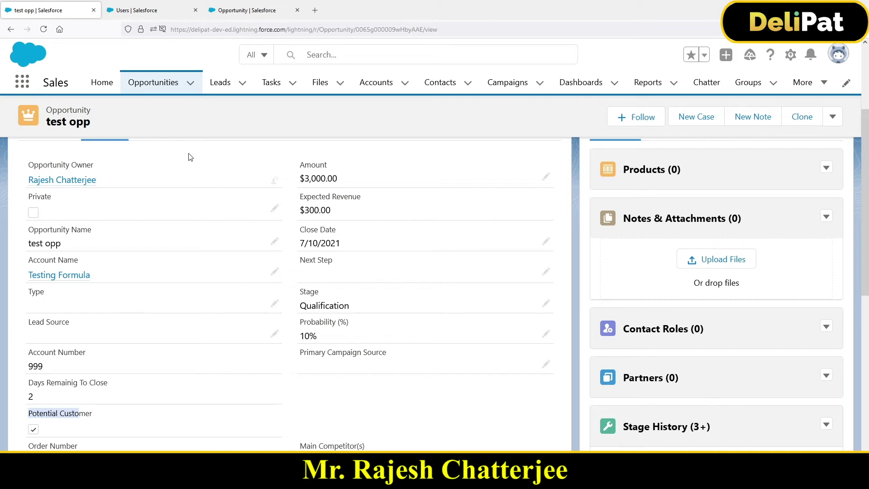
- Return to the Potential Customer field definition and open its formula for editing
click(229, 10)
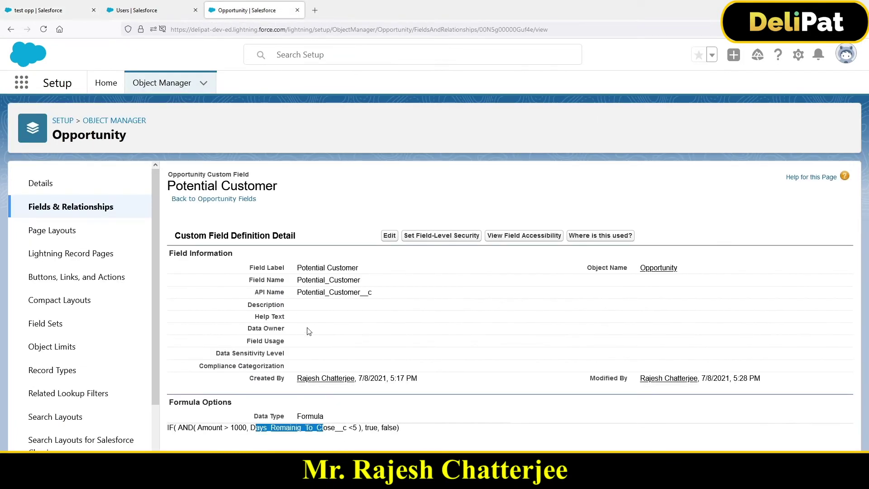
click(389, 235)
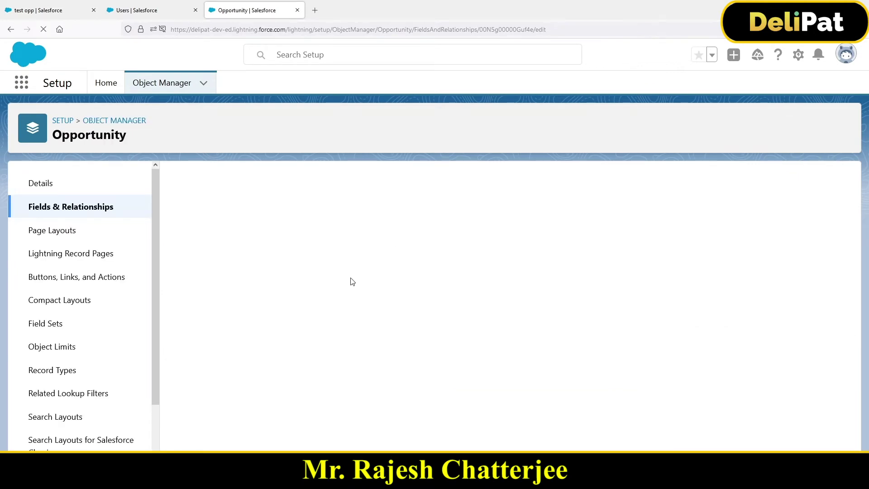
scroll(702, 384, down, 6)
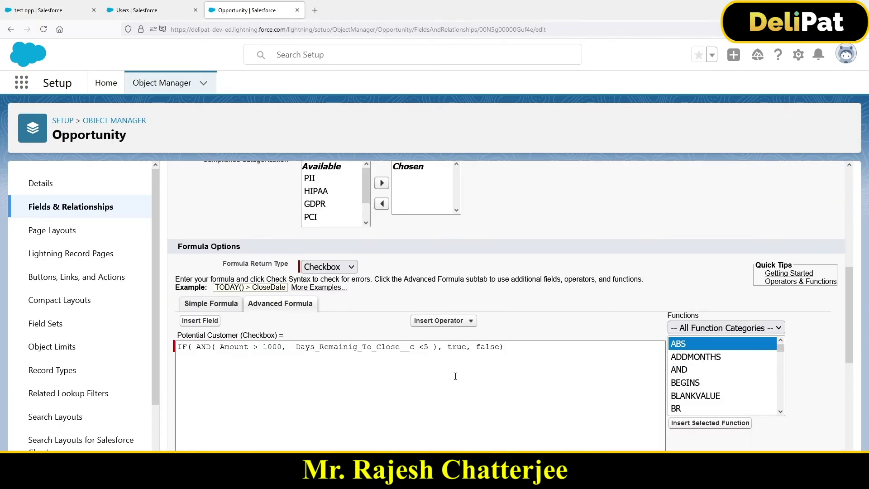
- Add StageName = 'Qualification' as a third AND condition after Days_Remainig_To_Close__c <5, inserting the Stage field and pasting the copied value
click(429, 347)
key(Delete)
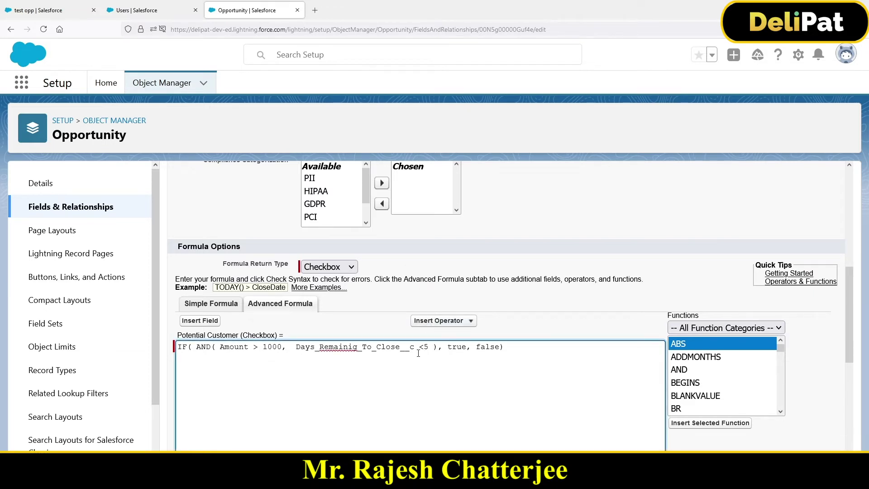
text(,)
click(215, 322)
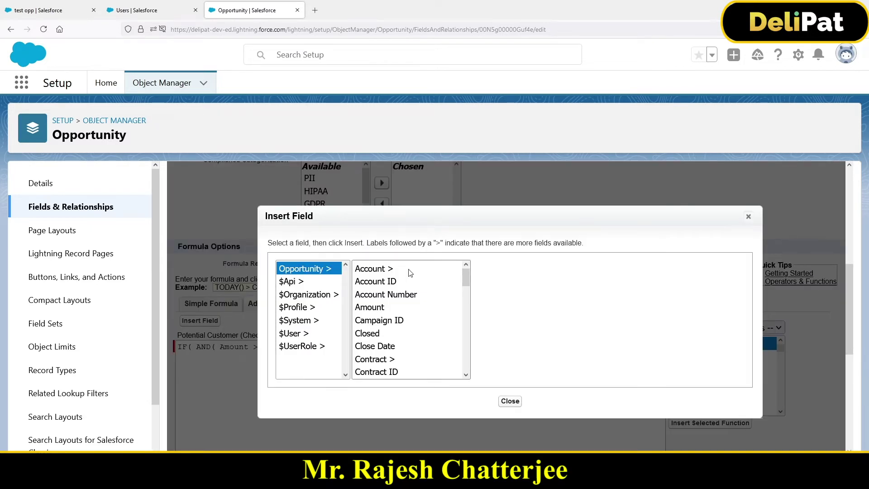
click(375, 323)
key(s)
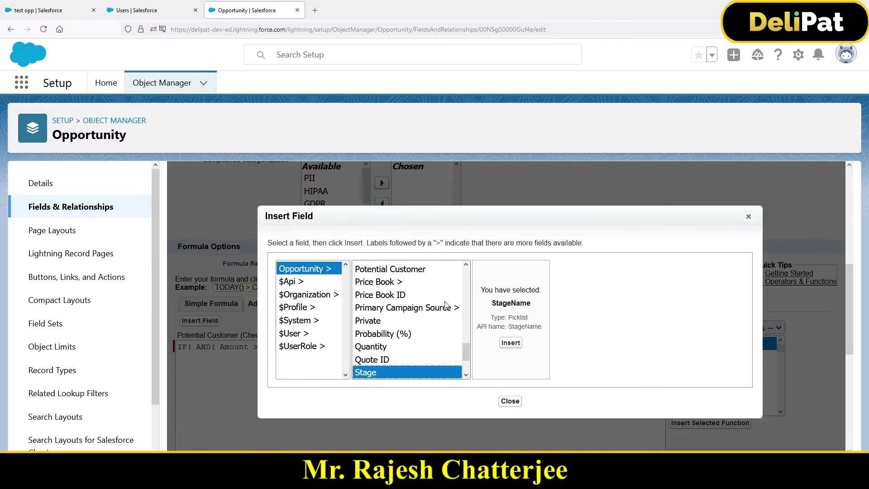
click(510, 342)
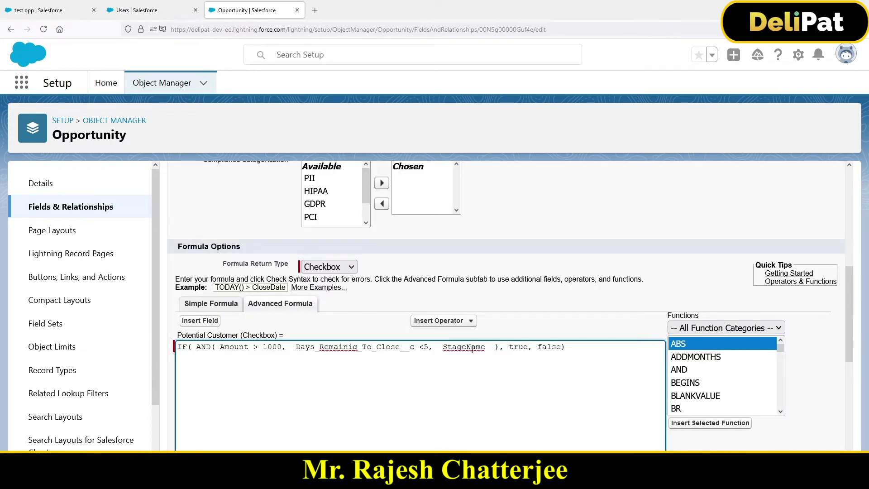
text(= )
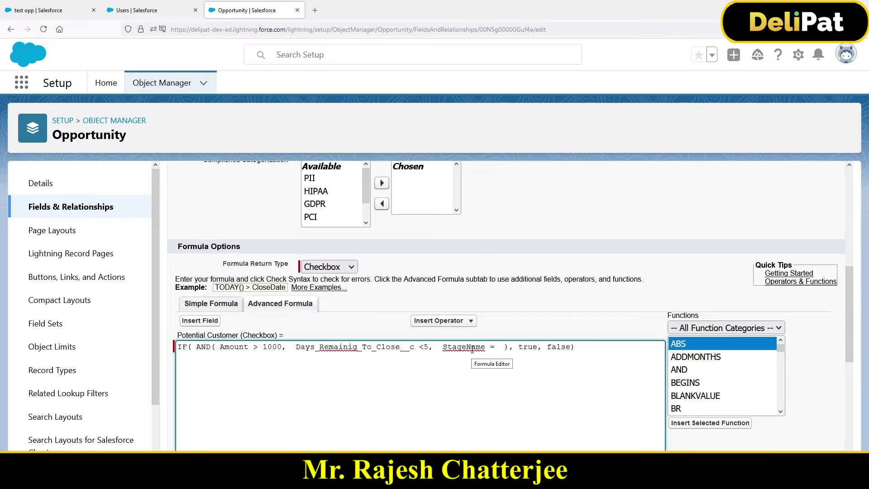
text('')
key(ctrl+v)
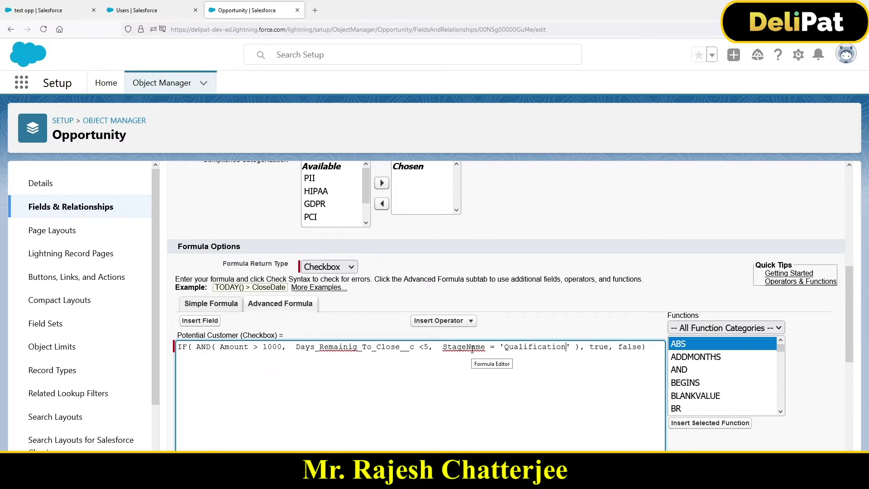
- Review the three AND conditions, check the formula's syntax, and read the result
double_click(518, 347)
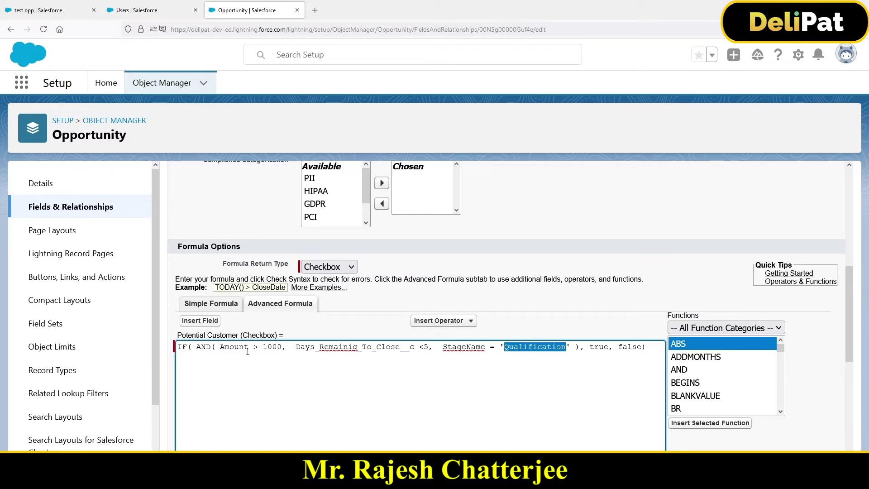
drag(219, 347, 573, 353)
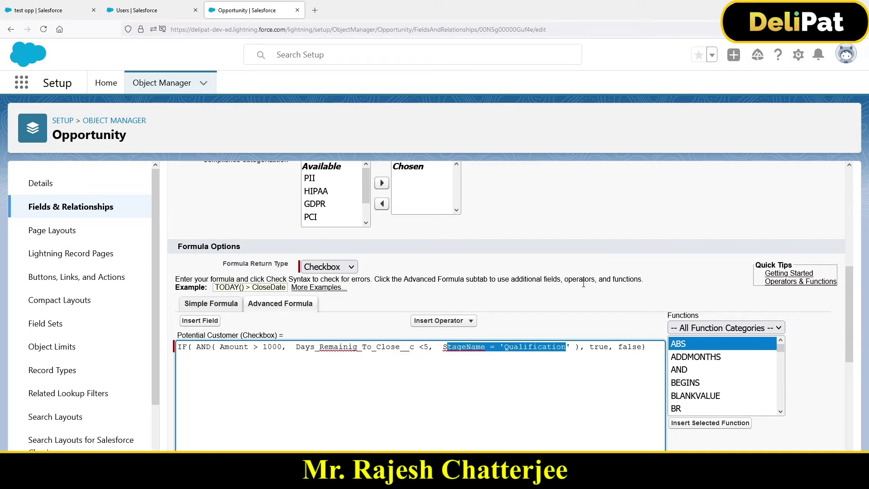
scroll(583, 282, down, 6)
click(207, 335)
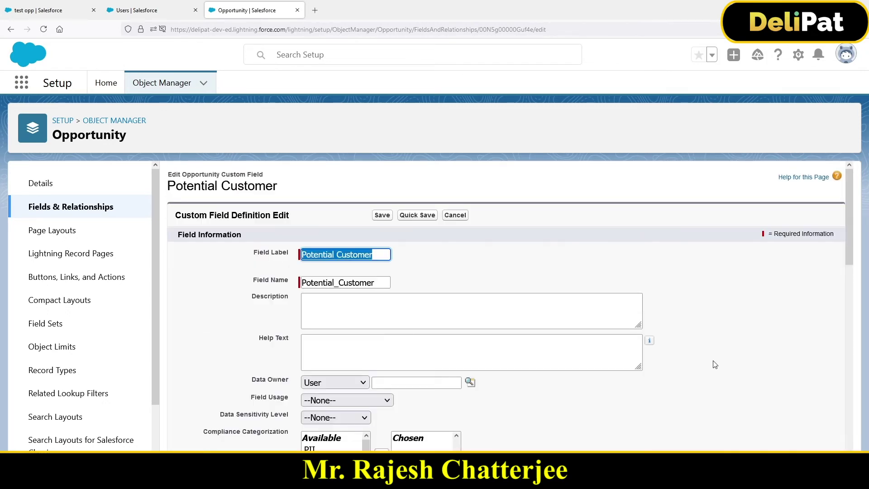
scroll(717, 368, down, 4)
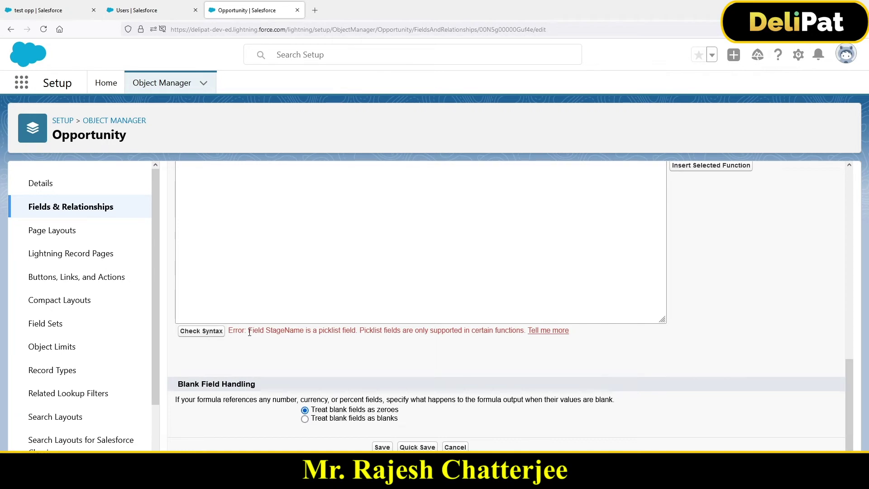
drag(249, 332, 514, 342)
scroll(533, 293, up, 5)
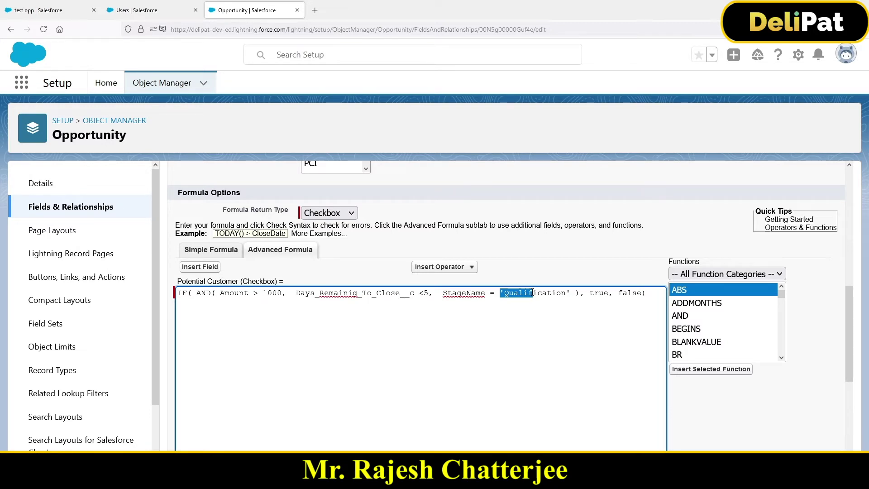
- Insert the ISPICKVAL function in front of StageName in the Potential Customer formula
drag(442, 293, 487, 292)
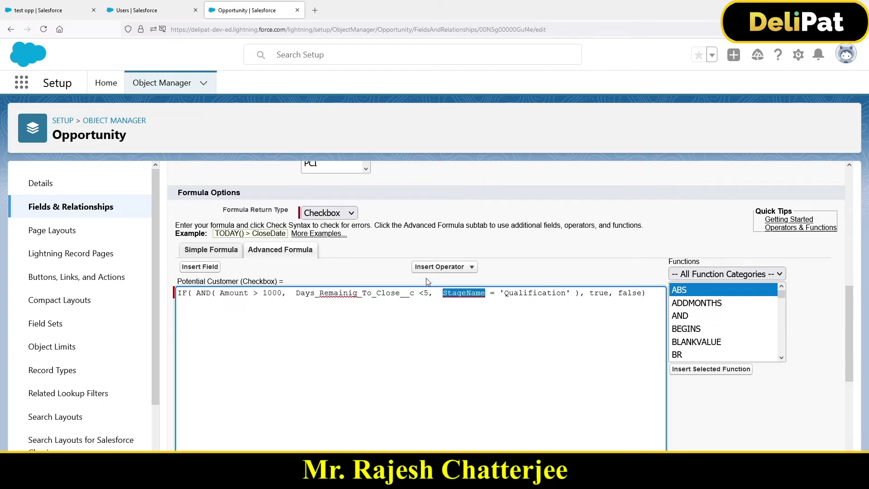
click(444, 294)
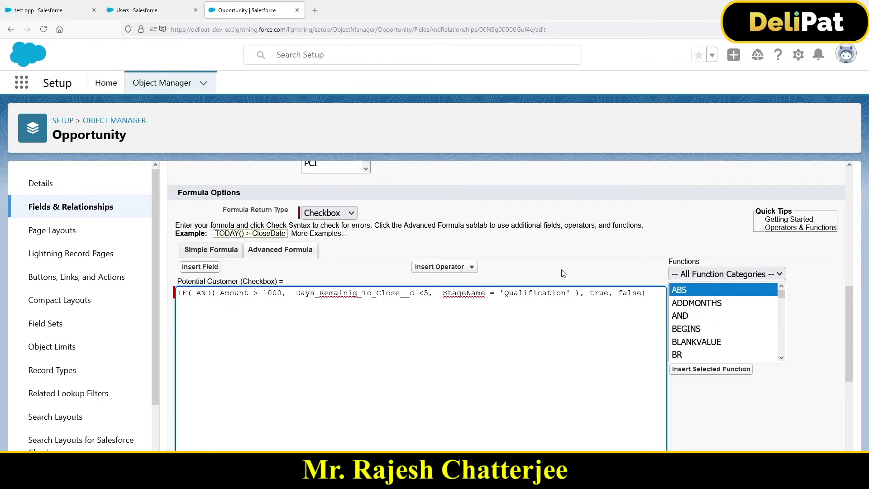
click(701, 326)
key(i)
key(s)
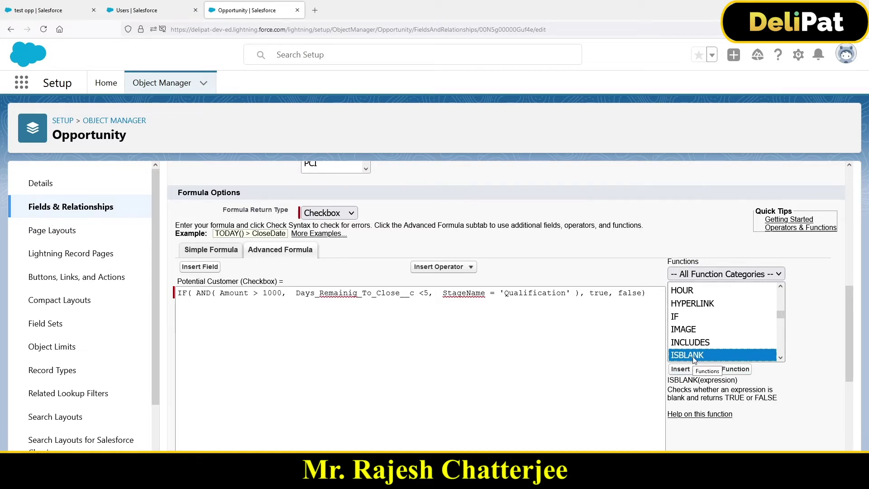
key(Down)
key(Down)
key(Up)
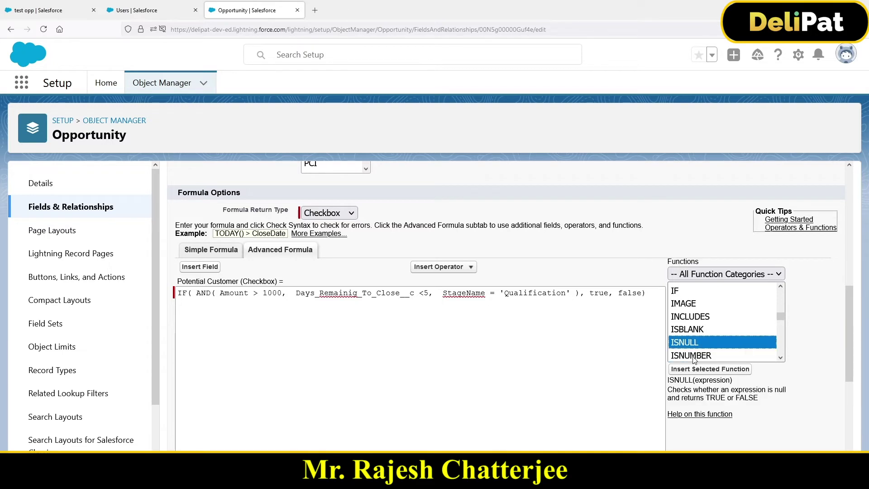
key(Down)
key(Down)
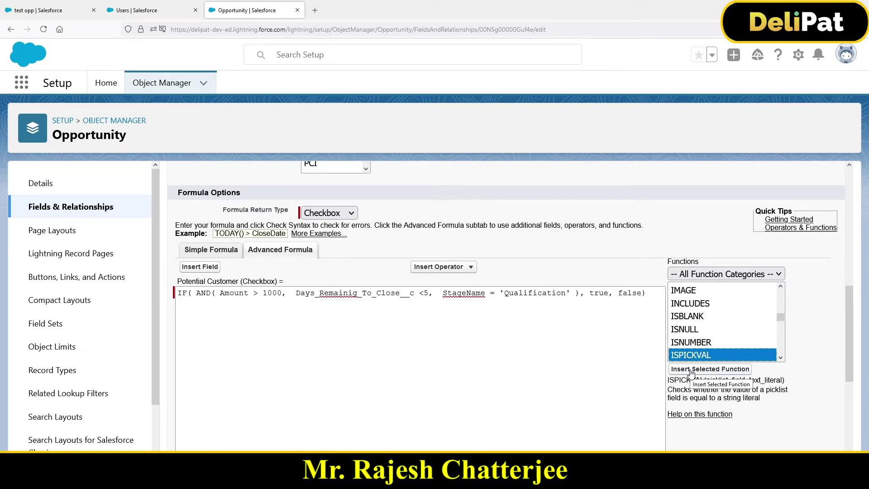
click(691, 369)
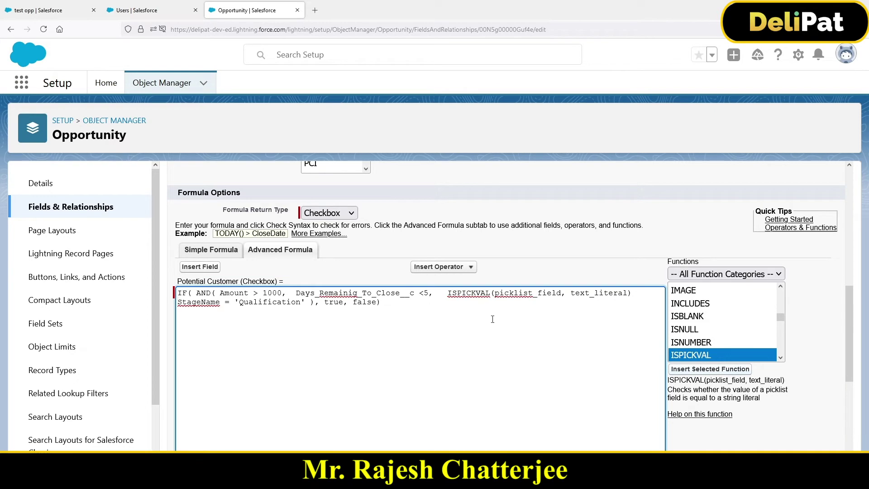
- Move StageName into the ISPICKVAL function, replacing its picklist_field placeholder
key(ctrl+plus)
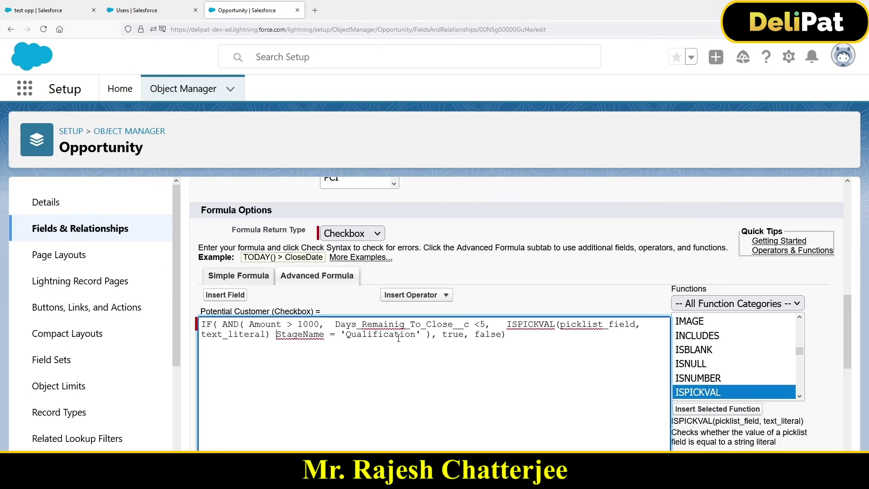
scroll(452, 294, down, 2)
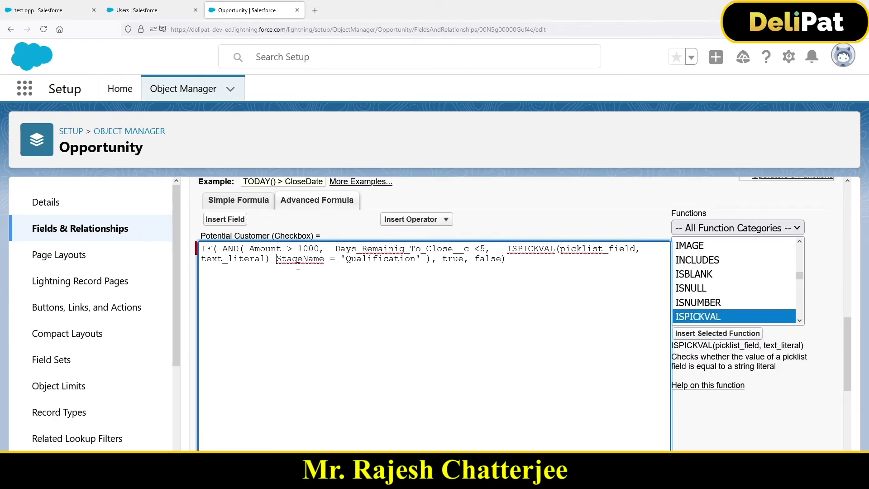
double_click(230, 250)
drag(250, 248, 498, 251)
click(357, 249)
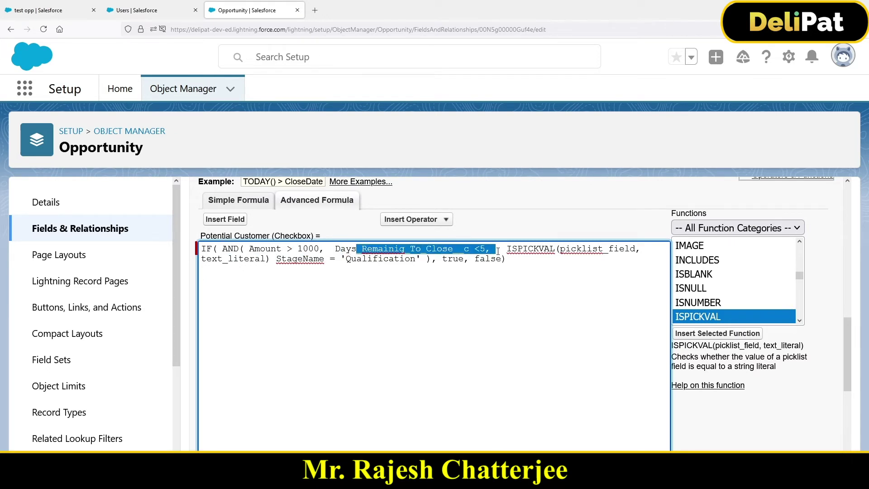
double_click(285, 259)
key(ctrl+c)
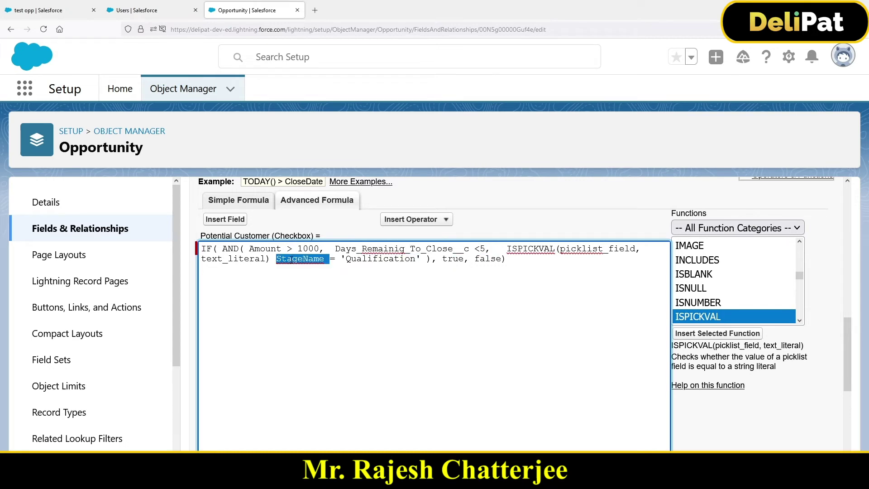
key(Delete)
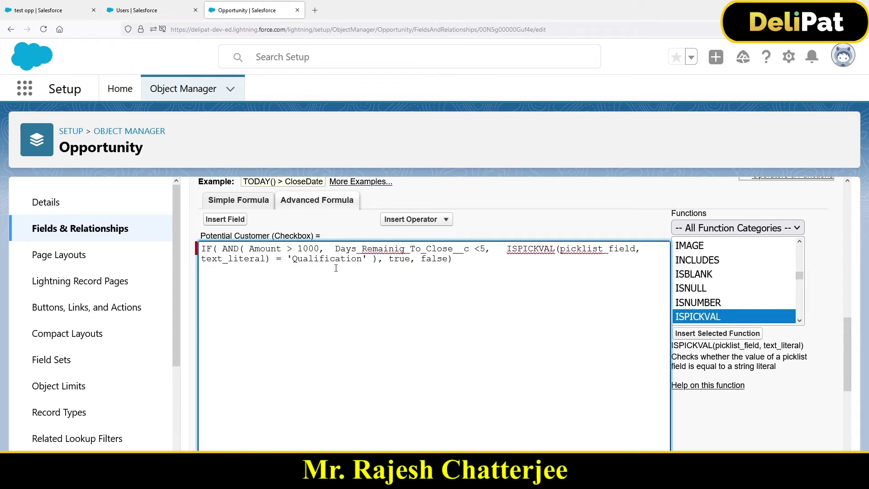
double_click(582, 248)
key(ctrl+v)
- Move 'Qualification' into ISPICKVAL in place of text_literal, and remove the leftover equals sign and extra spaces
drag(288, 258, 366, 264)
key(ctrl+x)
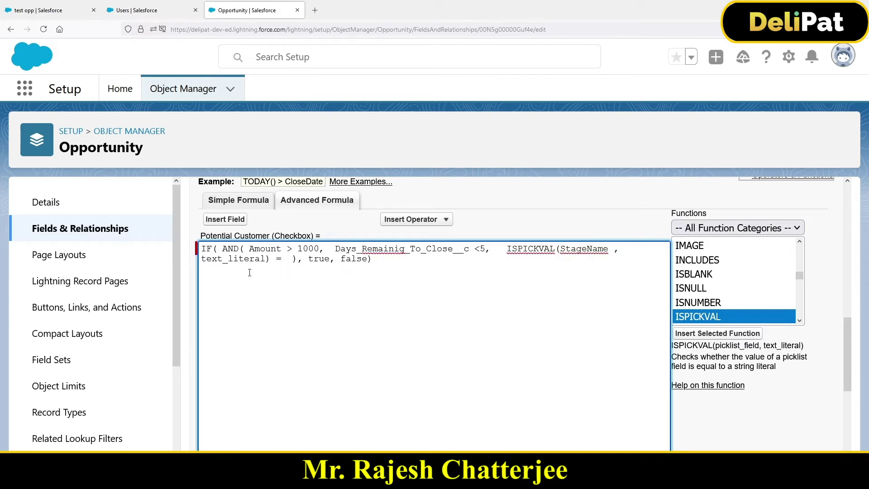
double_click(234, 259)
key(ctrl+v)
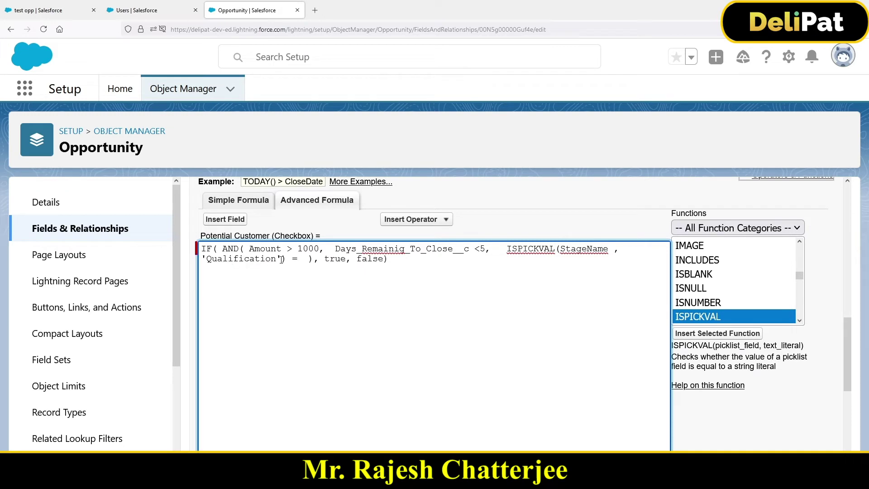
drag(304, 259, 292, 258)
key(BackSpace)
key(BackSpace)
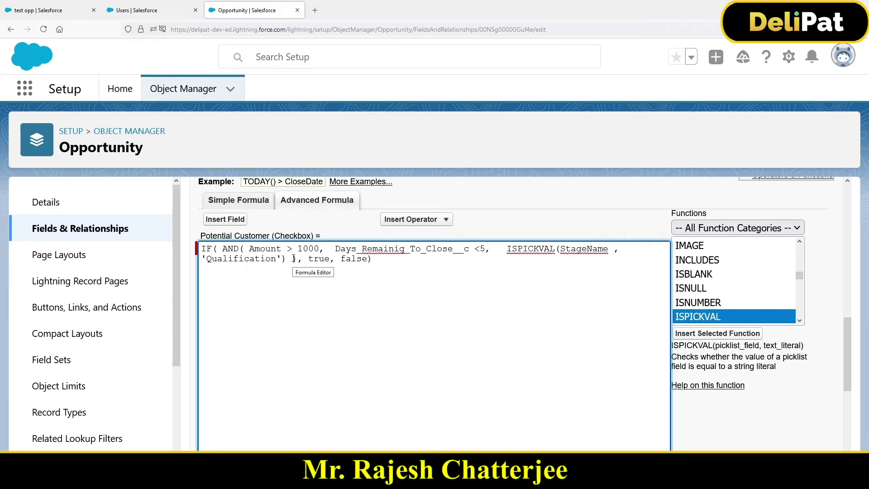
key(Delete)
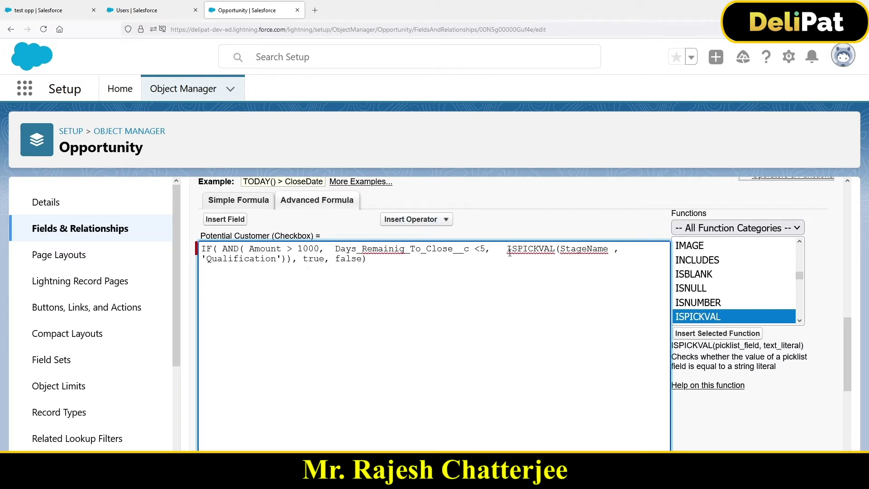
- Review the ISPICKVAL function and its StageName and 'Qualification' arguments in the formula
drag(507, 257, 544, 257)
double_click(579, 254)
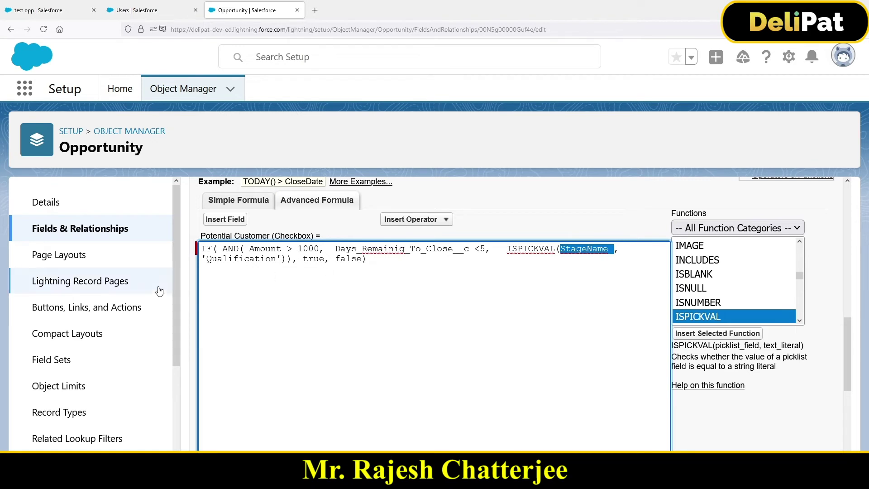
click(261, 258)
double_click(261, 258)
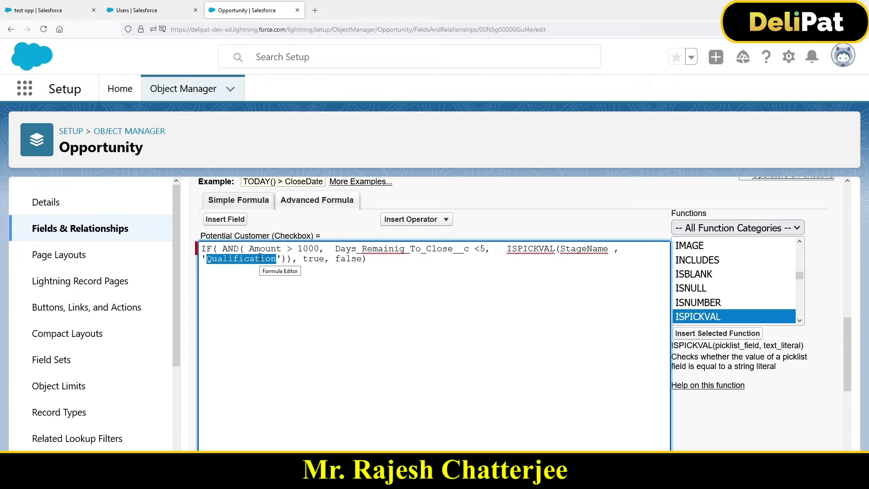
double_click(519, 249)
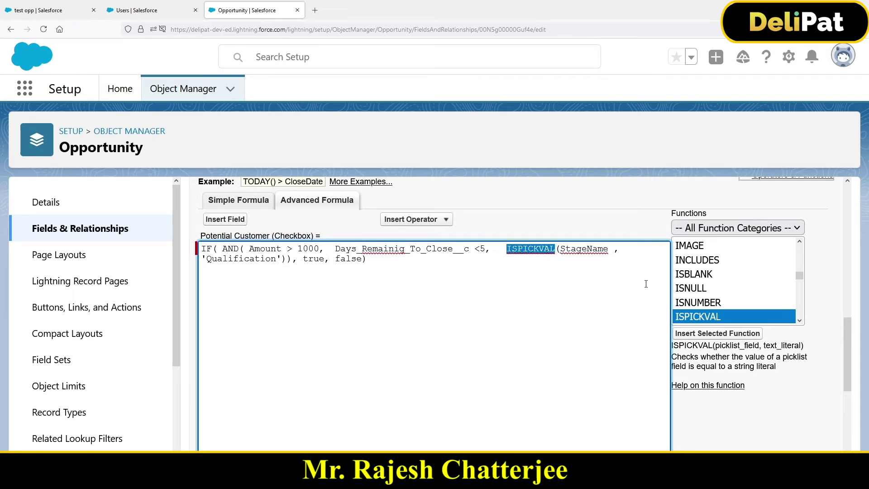
- Check the syntax of the Potential Customer formula
scroll(407, 362, down, 5)
click(220, 315)
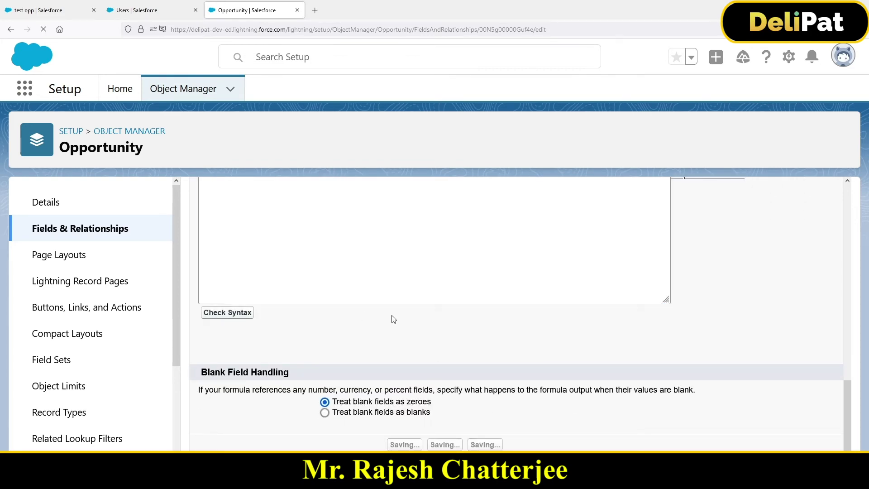
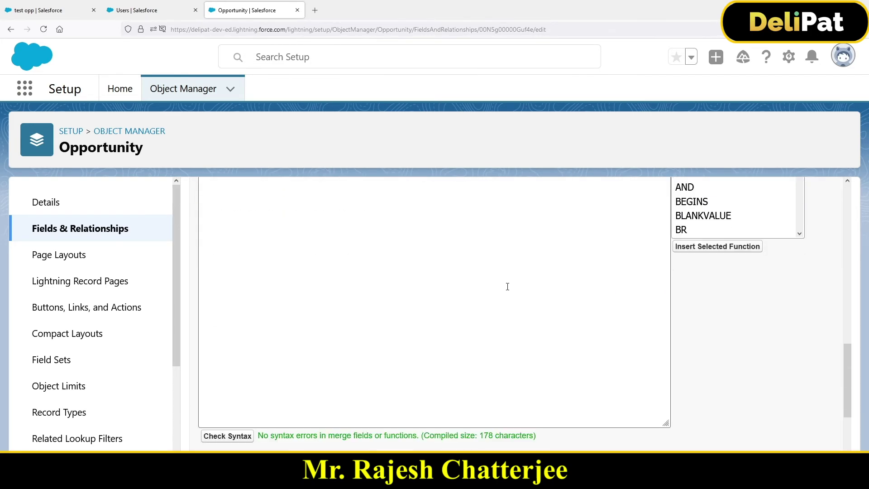
scroll(408, 296, up, 5)
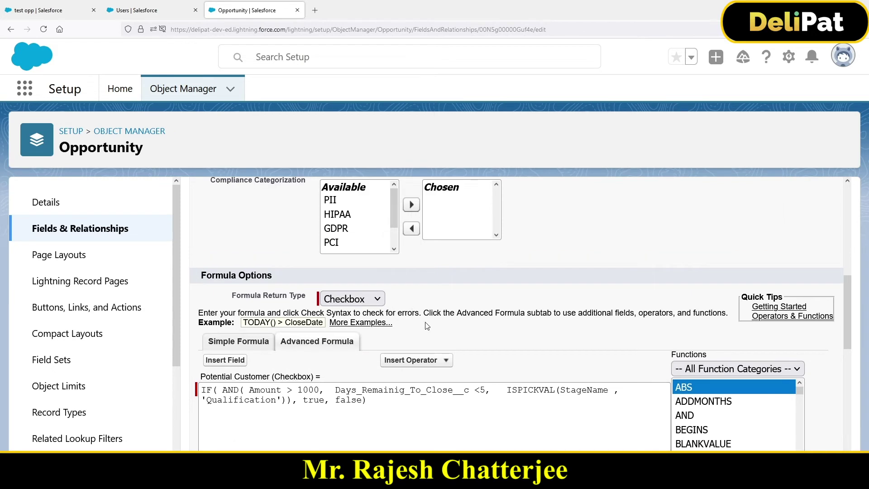
- Examine how the opening and closing parentheses of IF, AND and ISPICKVAL pair up in the Potential Customer formula
scroll(419, 323, down, 2)
double_click(289, 327)
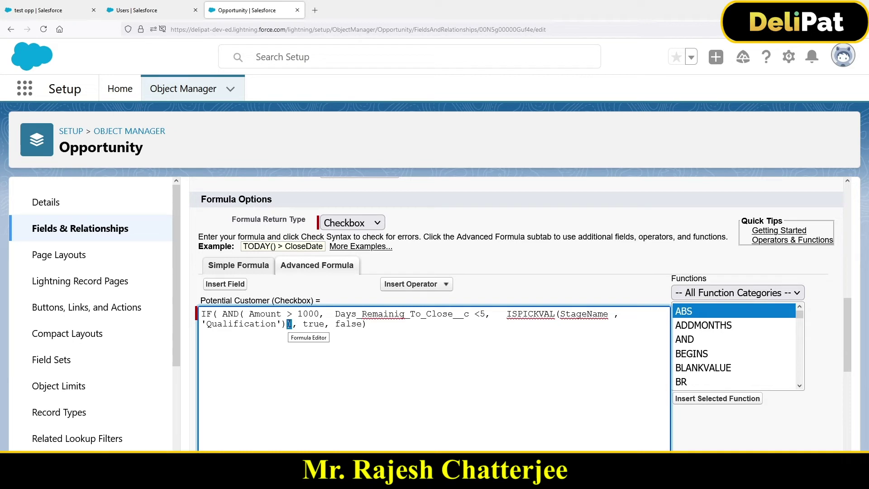
double_click(214, 314)
double_click(289, 323)
double_click(240, 314)
double_click(289, 324)
double_click(283, 324)
double_click(558, 314)
double_click(284, 324)
double_click(364, 324)
double_click(214, 314)
double_click(364, 324)
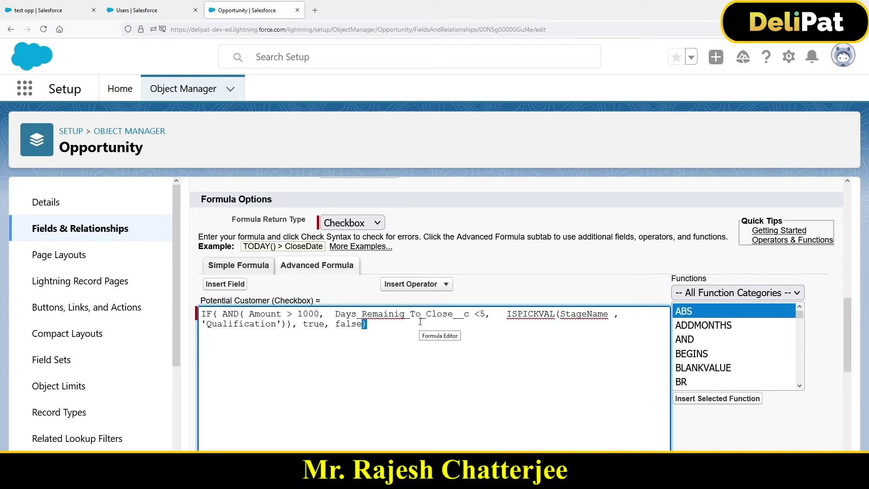
- Remove the final closing parenthesis of the IF formula, check the syntax and read the result
key(BackSpace)
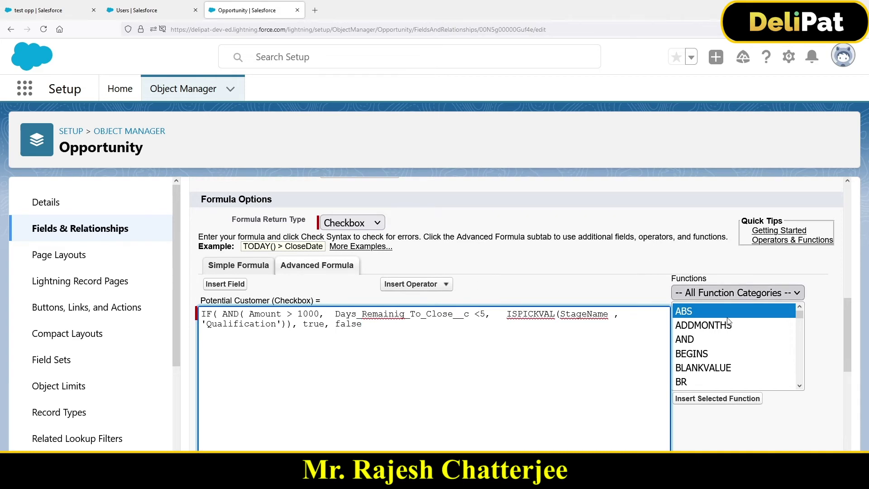
scroll(733, 380, down, 3)
scroll(403, 262, down, 4)
click(226, 358)
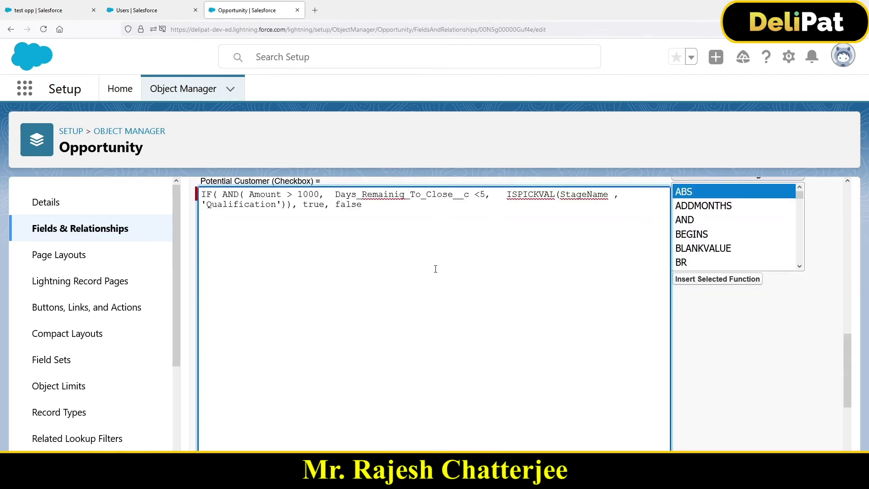
scroll(437, 307, down, 5)
drag(269, 315, 367, 329)
scroll(367, 329, up, 4)
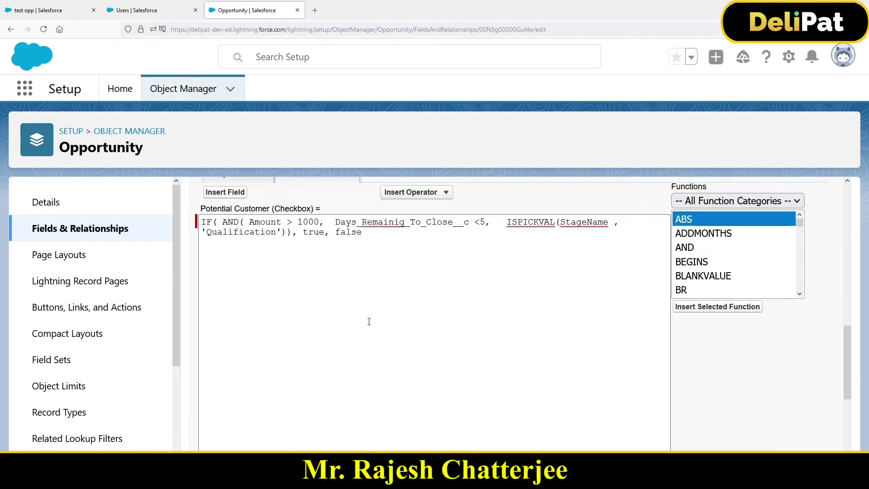
- Restore the closing parenthesis after false in the formula and save the Potential Customer field
click(375, 356)
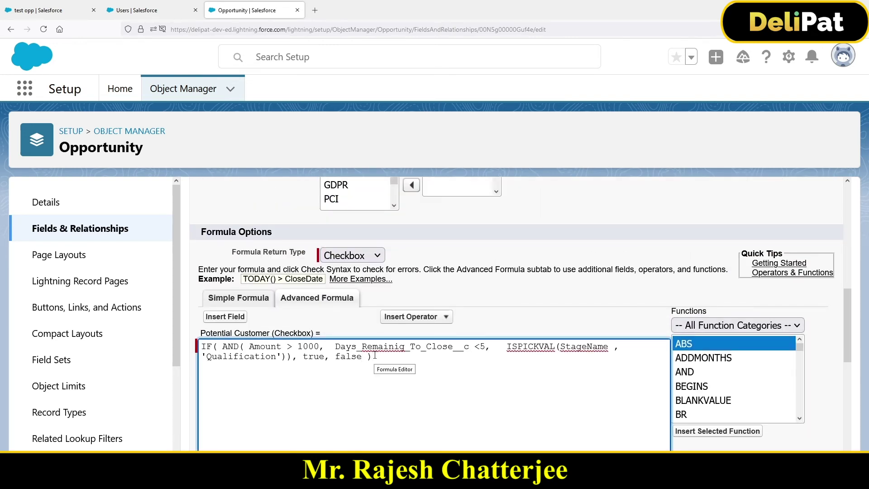
scroll(835, 322, down, 5)
click(397, 445)
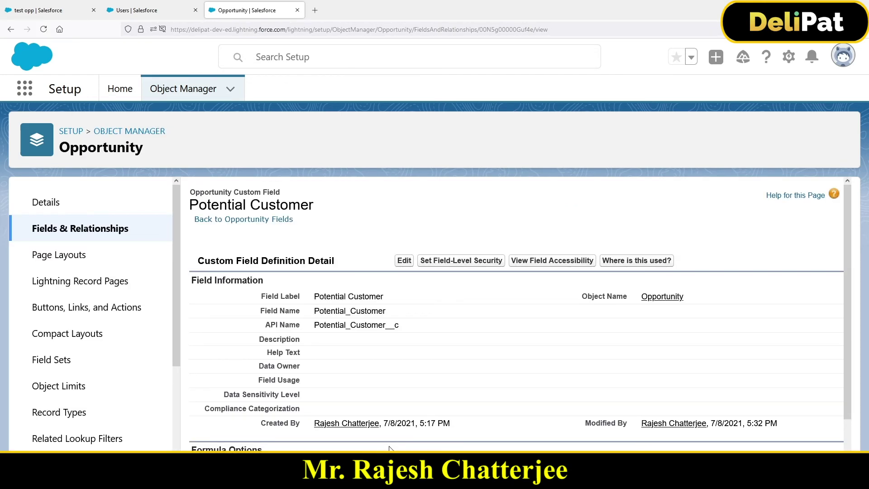
- Compare the saved formula with the Amount, Days Remainig To Close, Stage and Potential Customer values on the test opp record
scroll(371, 340, down, 1)
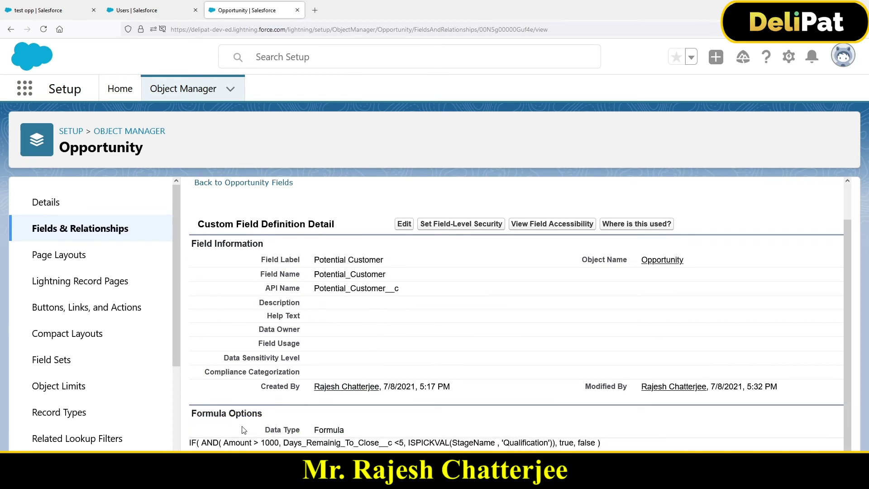
drag(224, 442, 533, 443)
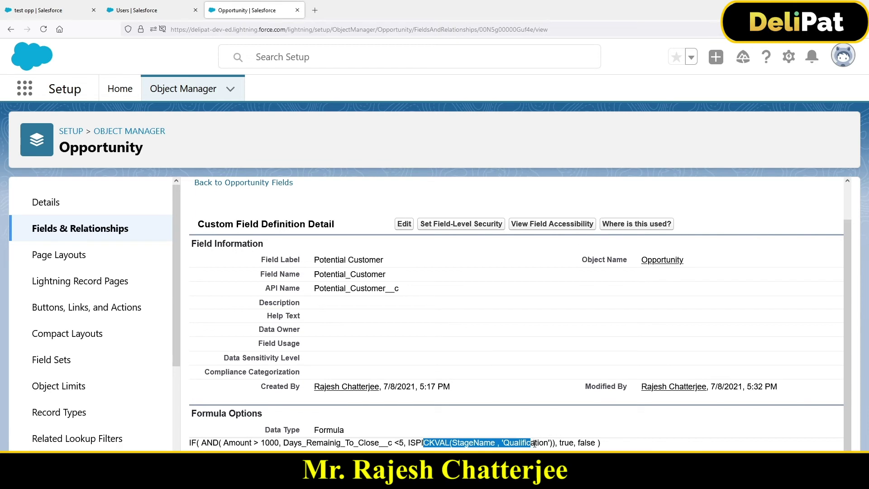
click(43, 10)
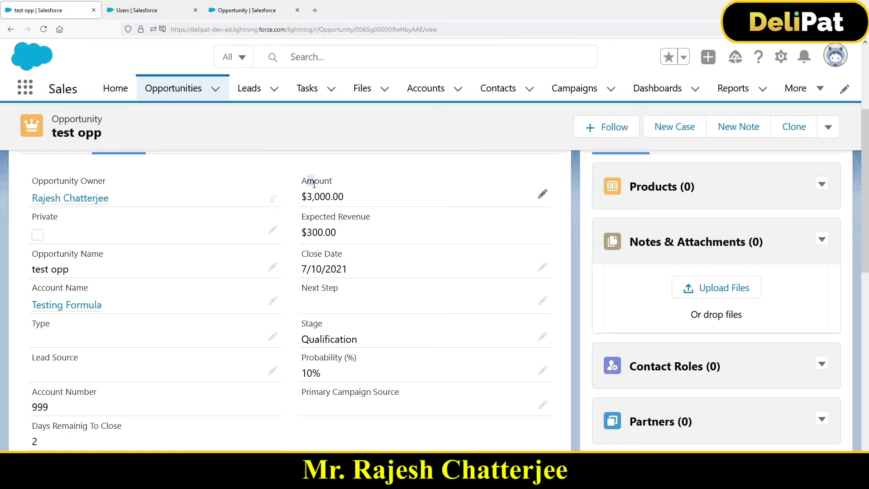
drag(307, 180, 331, 196)
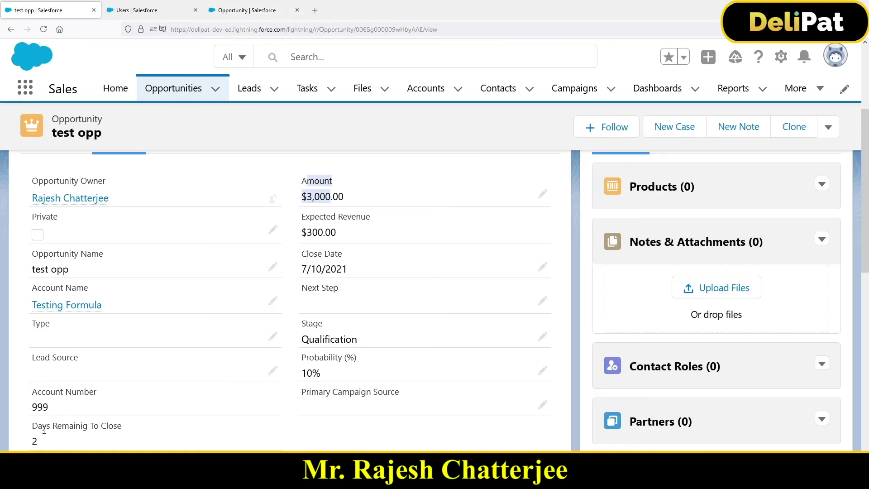
drag(42, 425, 103, 439)
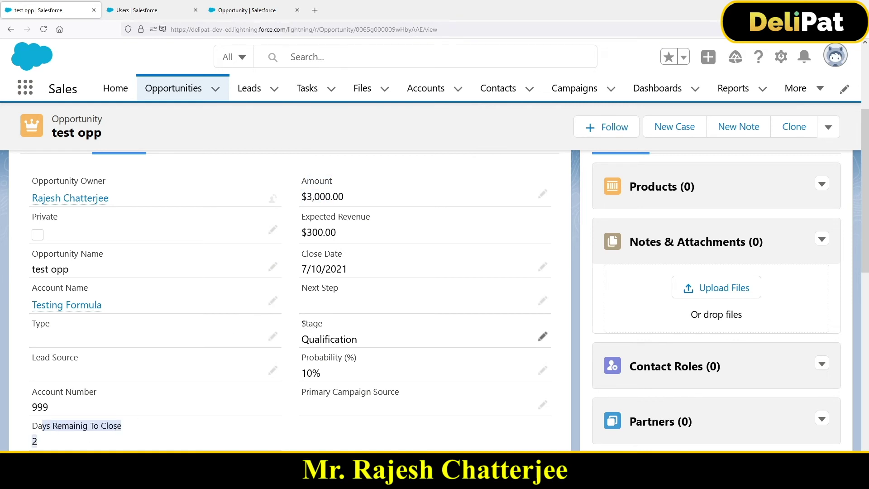
drag(301, 323, 323, 326)
scroll(272, 345, down, 3)
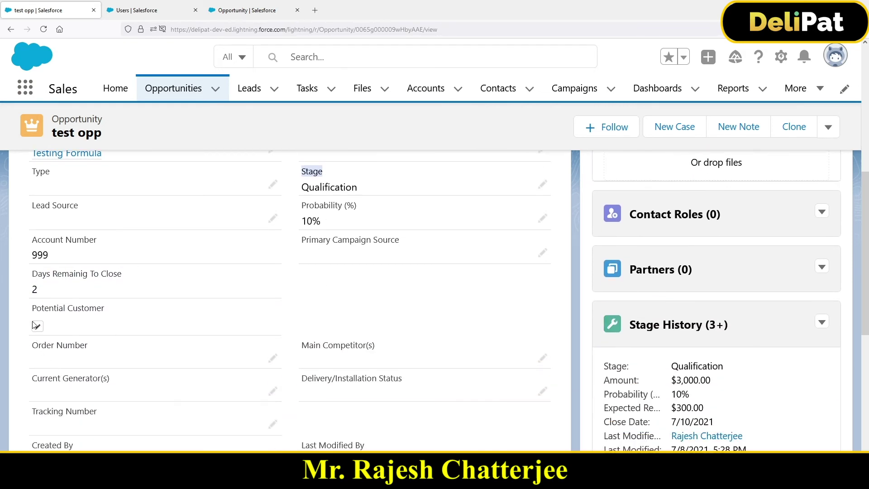
- Set the Stage of test opp to Prospecting, save the record and check its Potential Customer checkbox
click(542, 184)
click(374, 231)
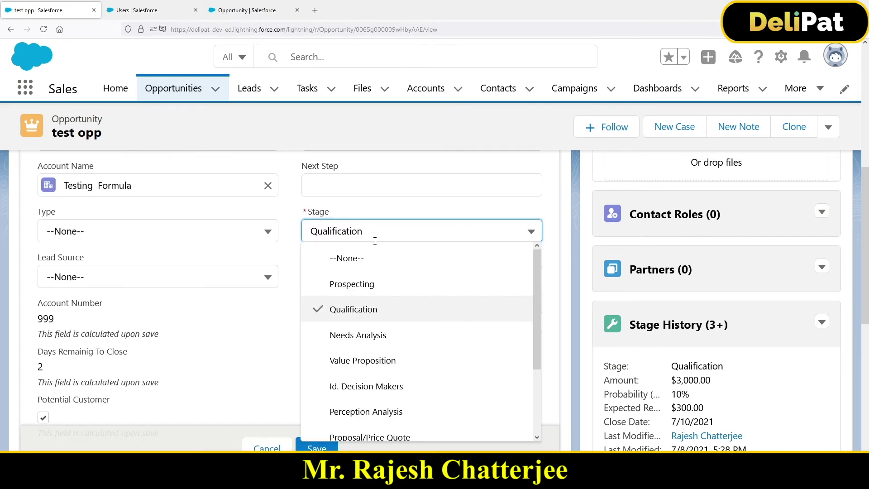
click(360, 283)
click(316, 446)
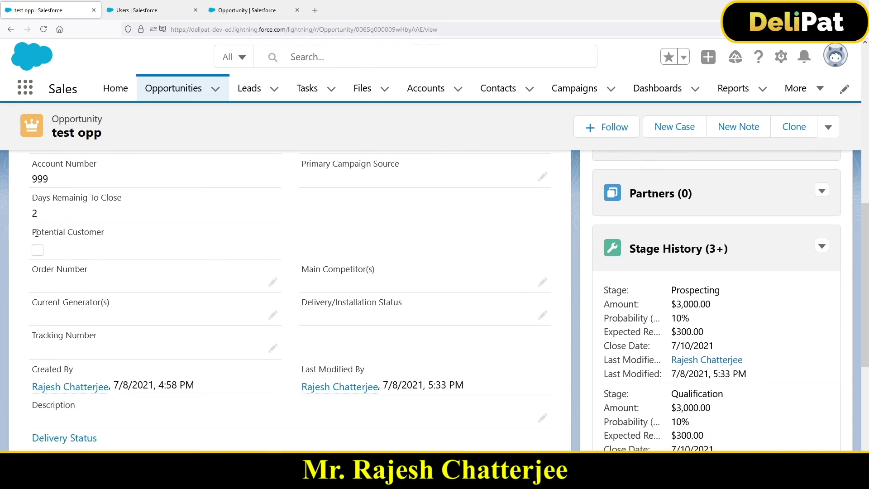
drag(36, 232, 109, 237)
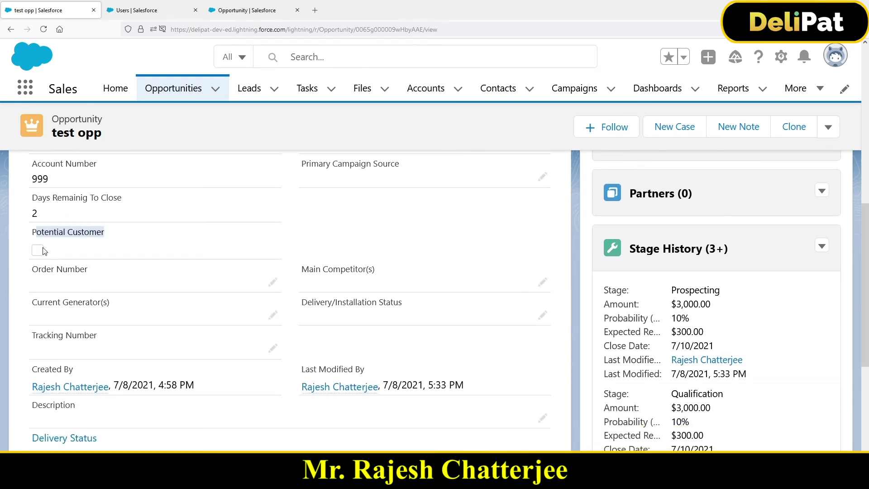
- Set the Stage of test opp to Qualification, save the record and check the Potential Customer checkbox again
scroll(46, 251, up, 2)
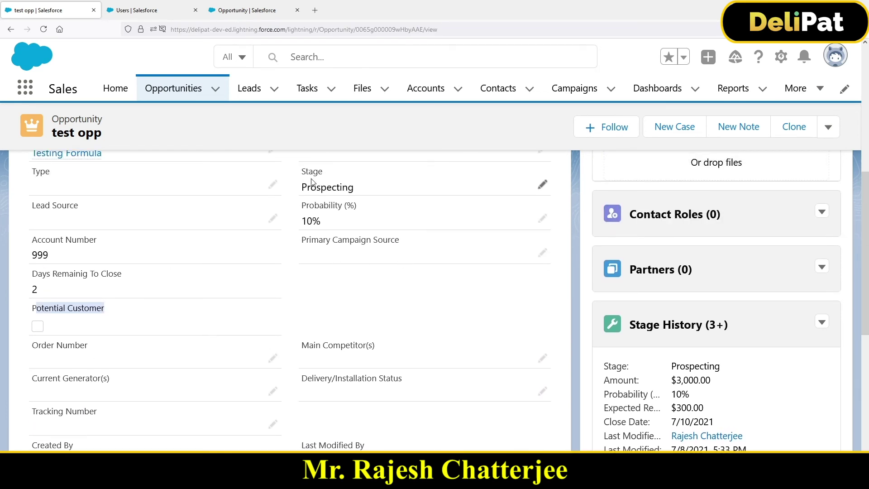
click(542, 185)
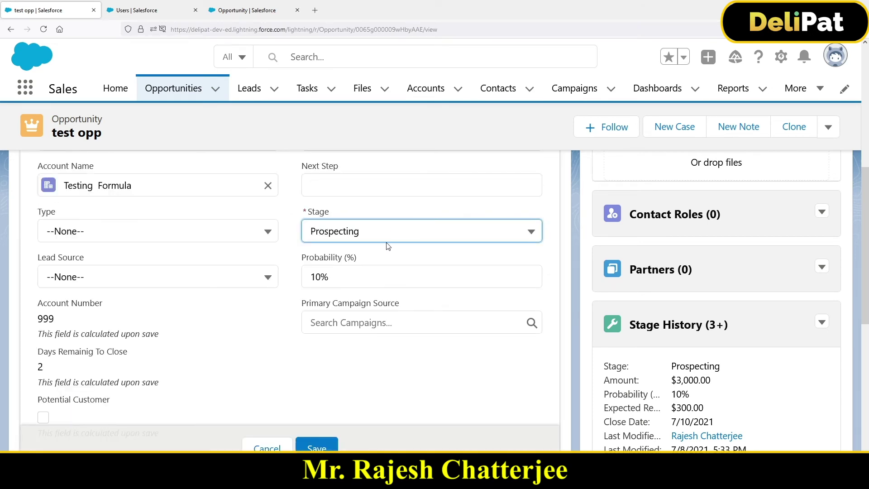
click(380, 233)
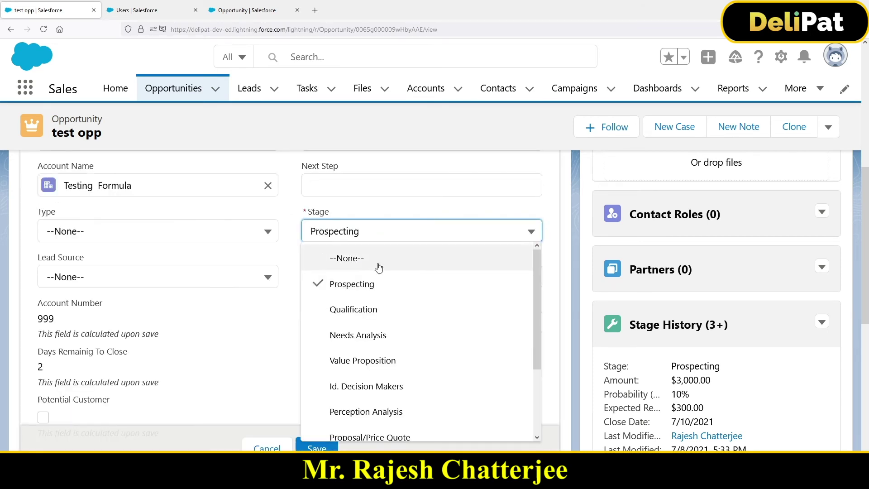
click(362, 311)
click(316, 448)
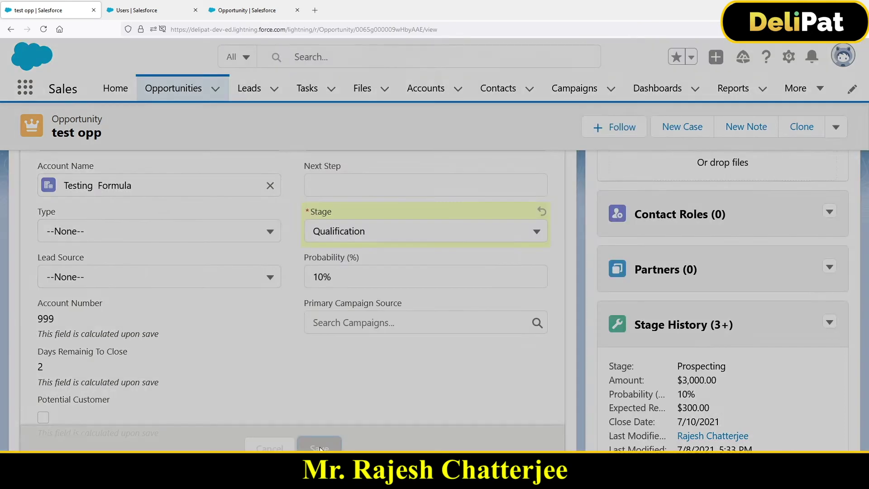
drag(39, 310, 97, 309)
- Review the Amount, Days Remainig To Close and Stage values of test opp against the formula's conditions
scroll(101, 311, up, 3)
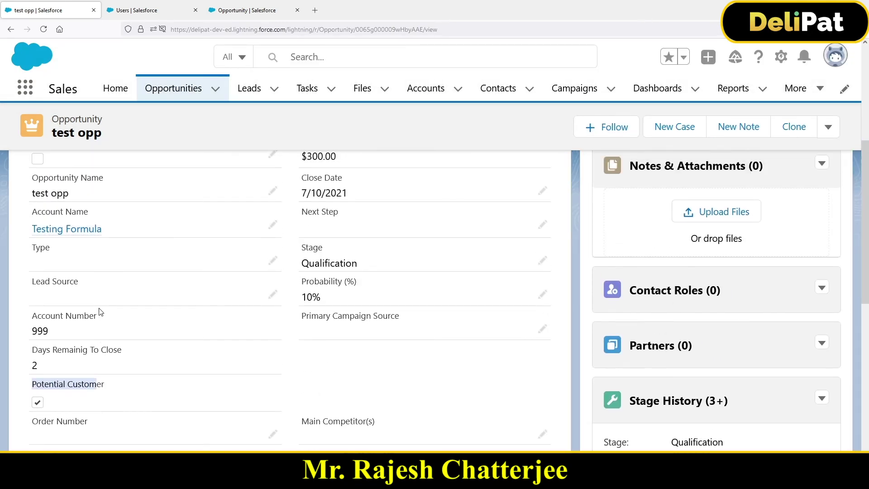
scroll(100, 311, up, 3)
drag(294, 204, 384, 197)
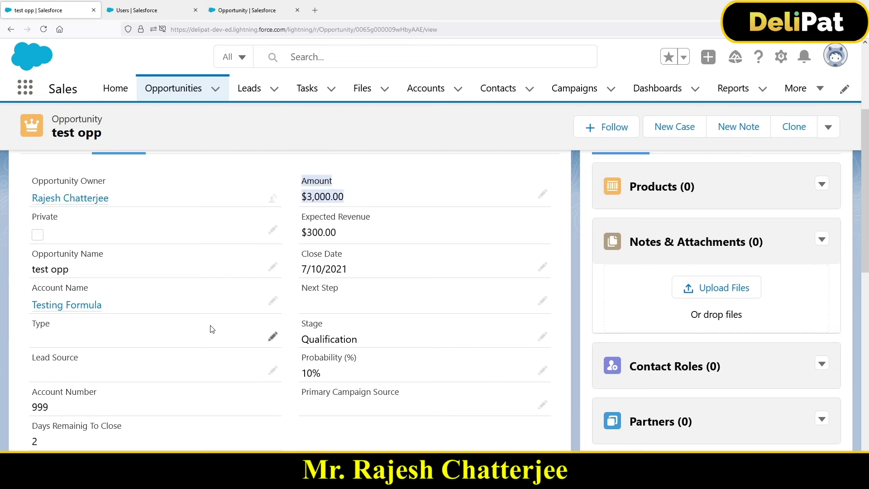
scroll(209, 329, down, 5)
drag(31, 274, 127, 276)
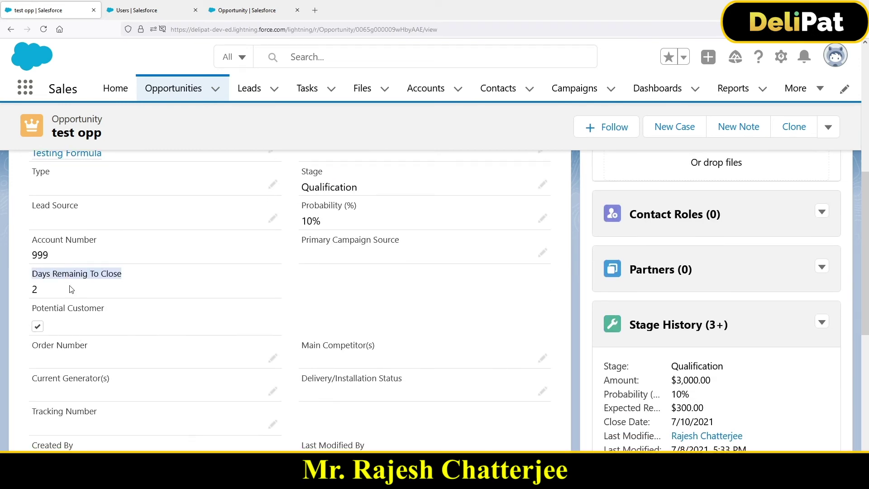
click(307, 169)
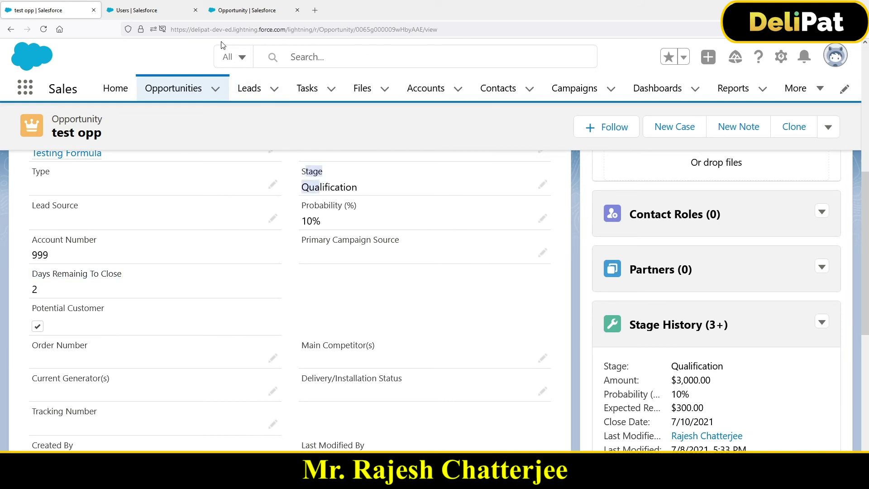
- Return to the Potential Customer field definition and review the IF, AND and ISPICKVAL functions in its formula
click(243, 10)
drag(190, 443, 601, 443)
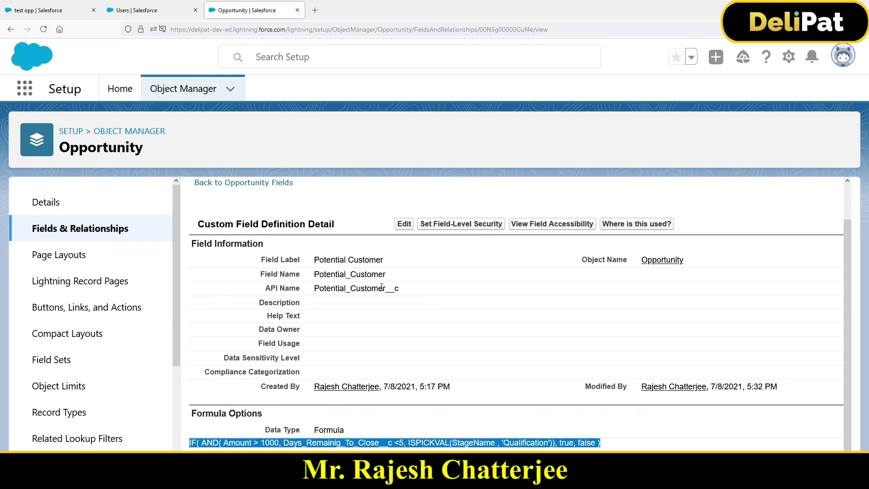
drag(190, 442, 193, 443)
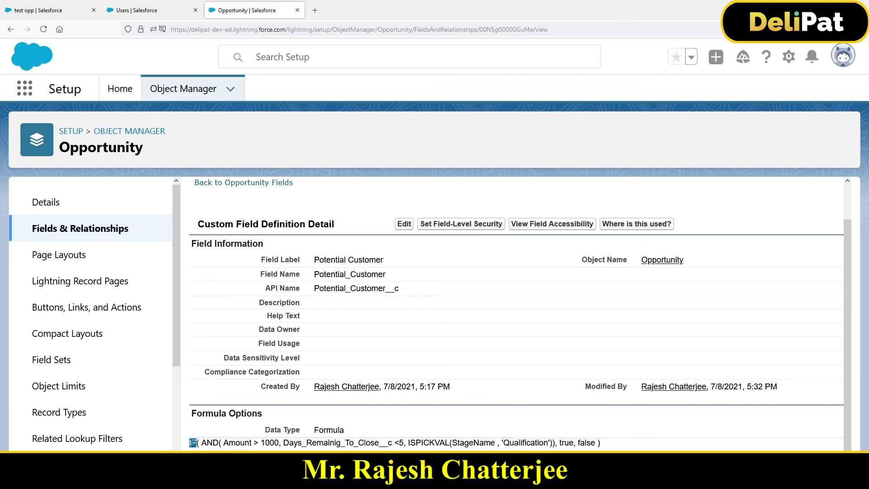
double_click(209, 443)
double_click(426, 443)
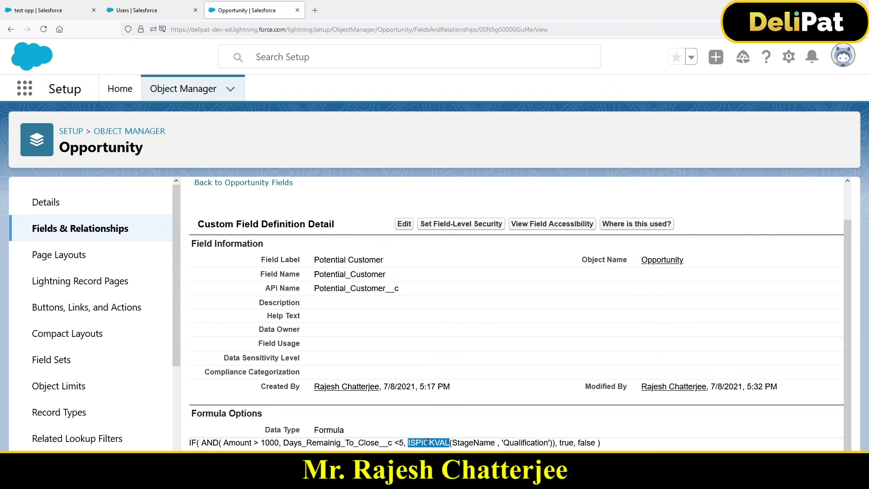
- Open the Potential Customer field for editing and read the descriptions of the ADDMONTHS, BEGINS and BLANKVALUE functions
click(397, 227)
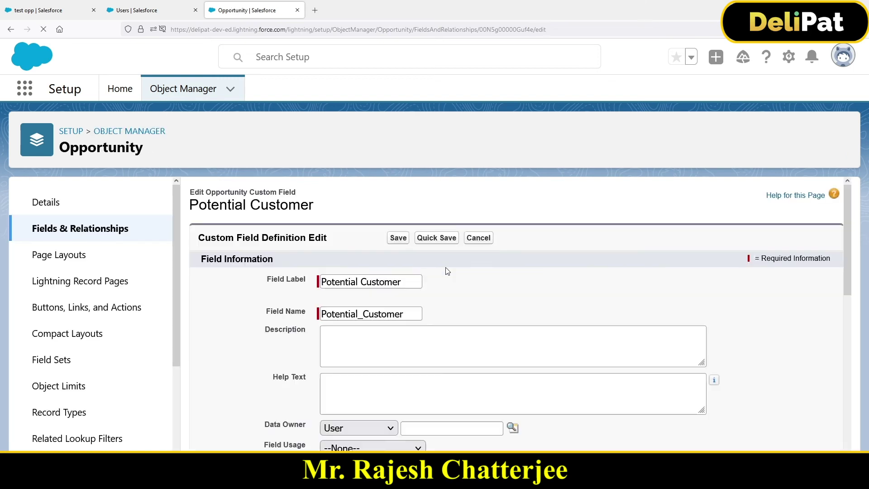
scroll(743, 361, down, 8)
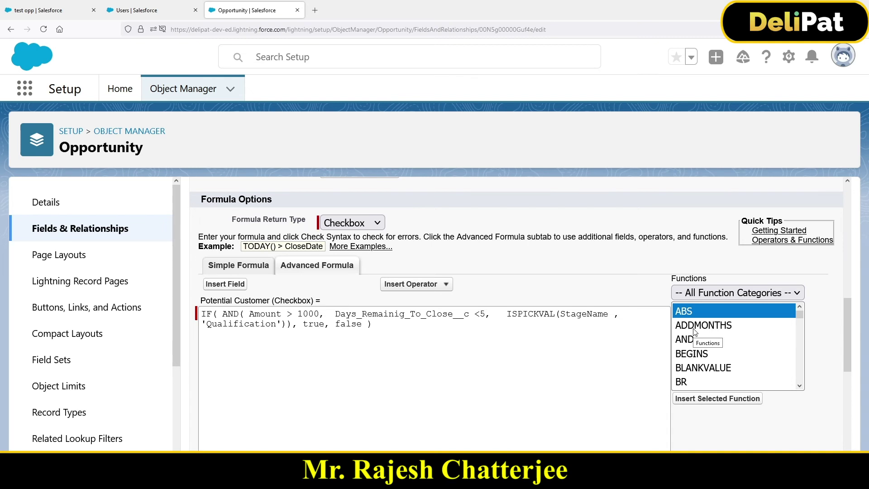
click(696, 325)
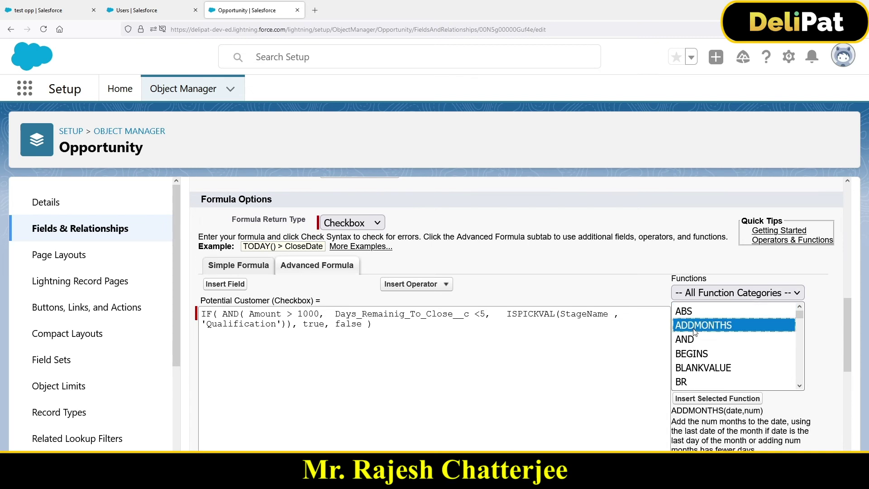
click(692, 355)
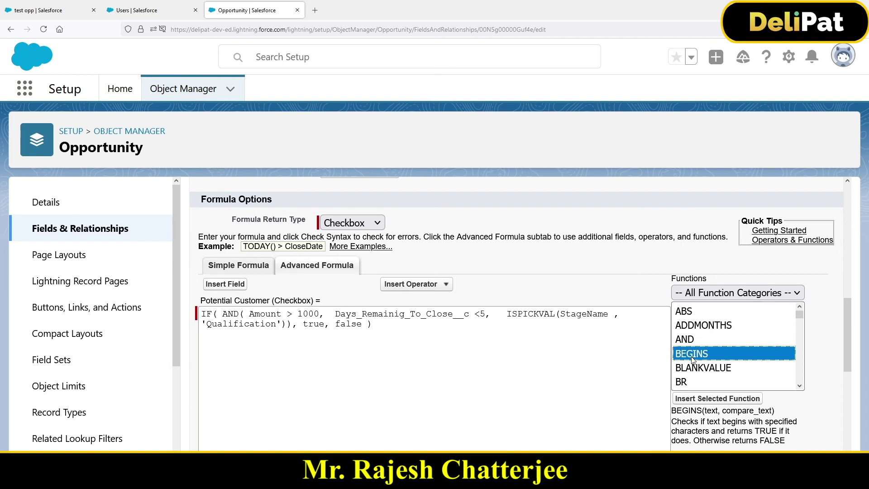
click(701, 371)
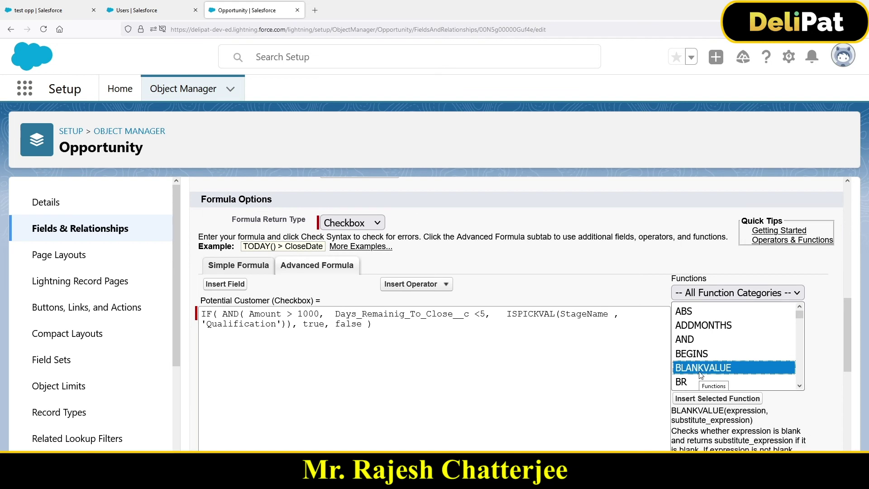
- Browse the formula function list, read the description of the DAY function and view its help page
scroll(701, 372, down, 4)
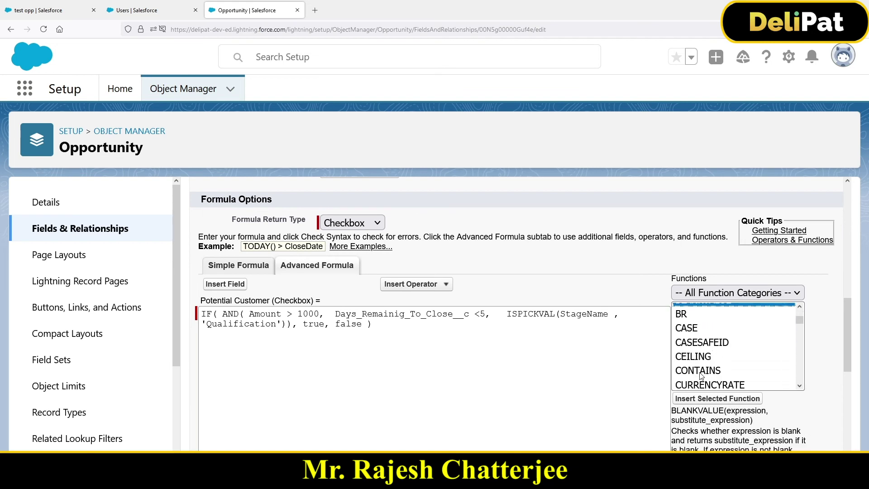
scroll(779, 423, down, 5)
scroll(760, 358, up, 5)
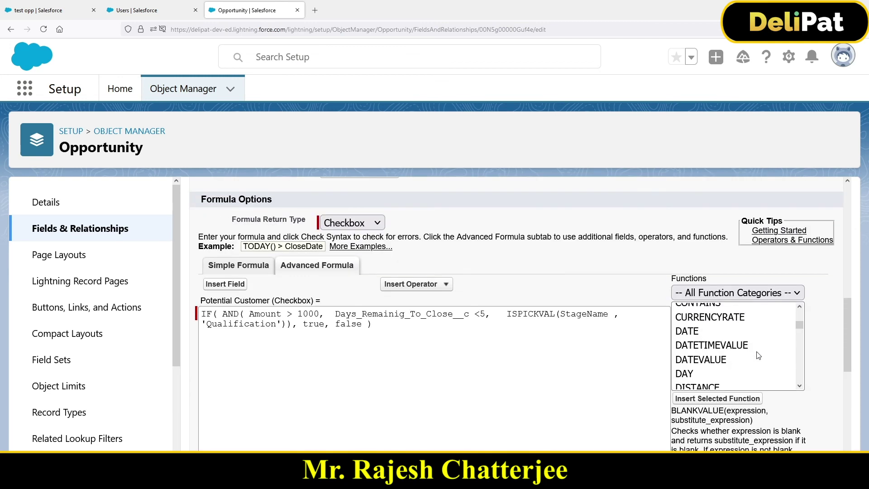
scroll(756, 364, down, 2)
scroll(792, 411, down, 2)
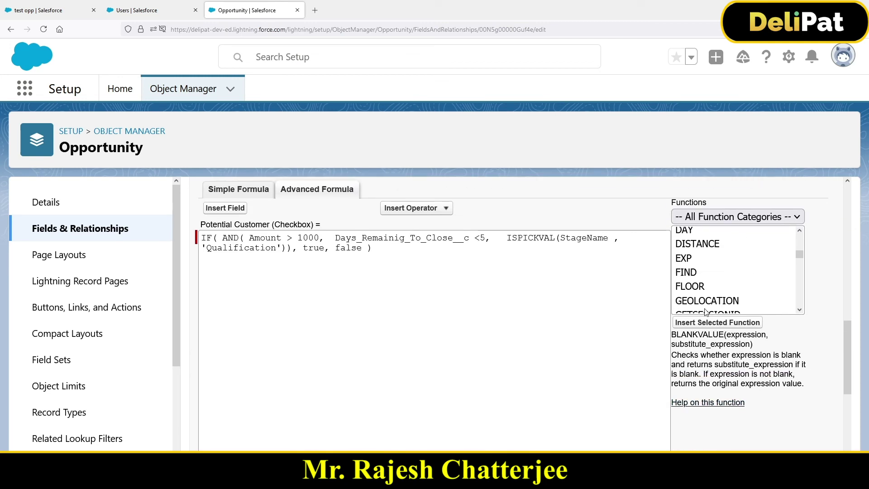
scroll(694, 302, up, 2)
click(694, 300)
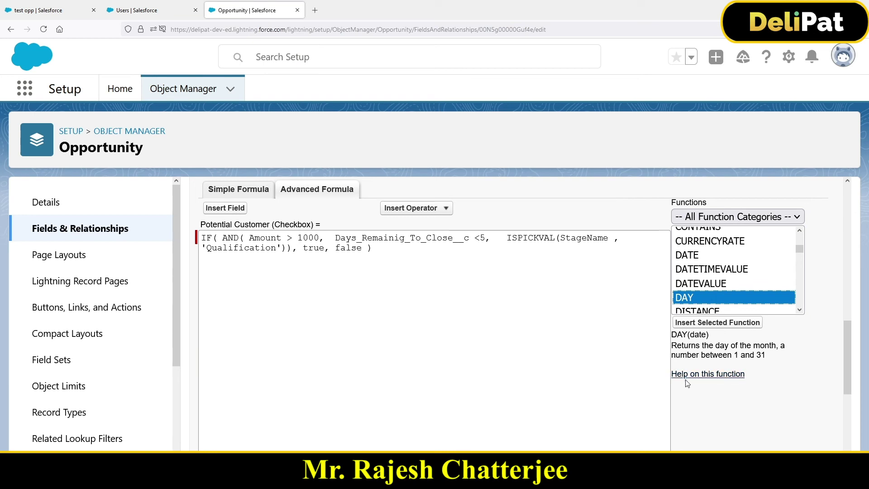
click(707, 375)
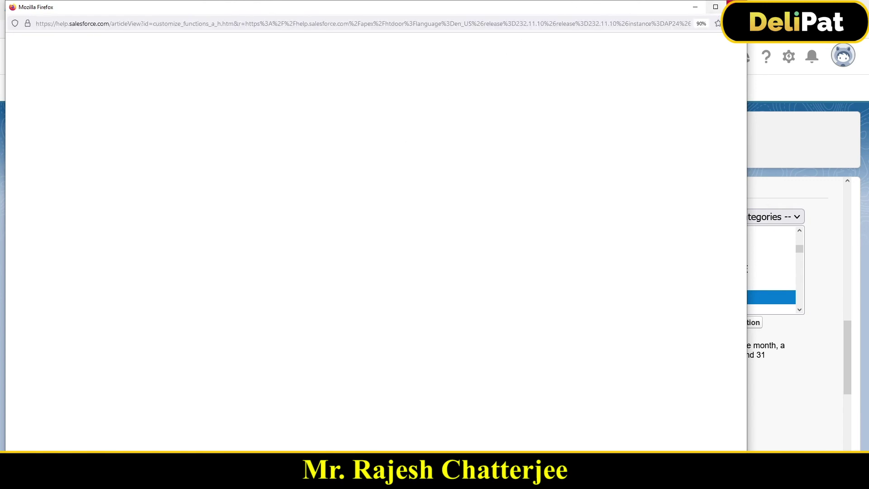
click(736, 7)
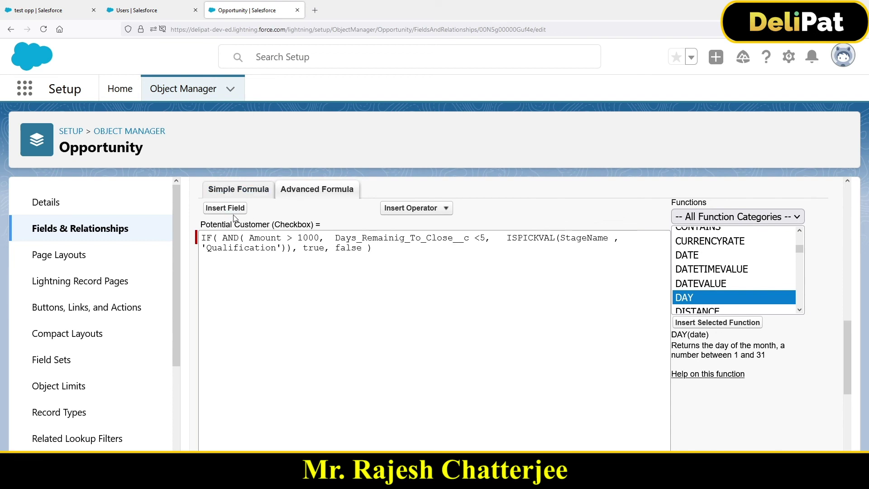
- Review the complete Potential Customer formula and compare it with the Potential Customer checkbox on the test opp record
drag(372, 248, 195, 234)
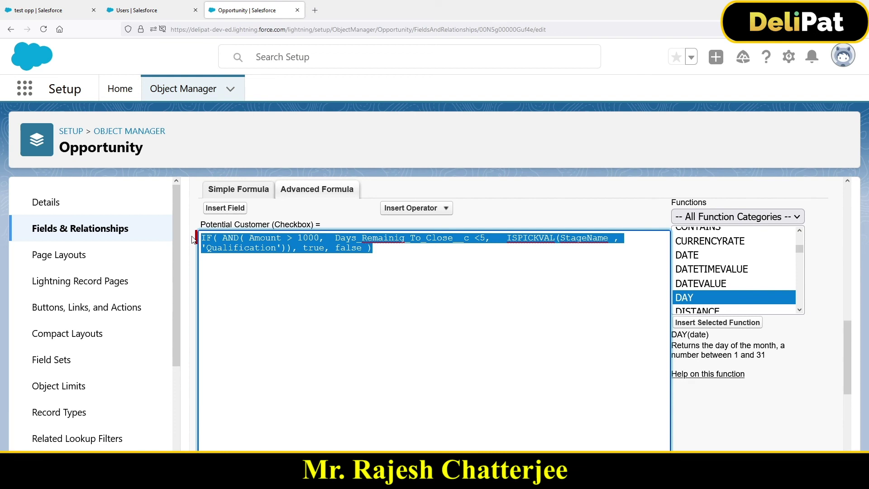
click(20, 10)
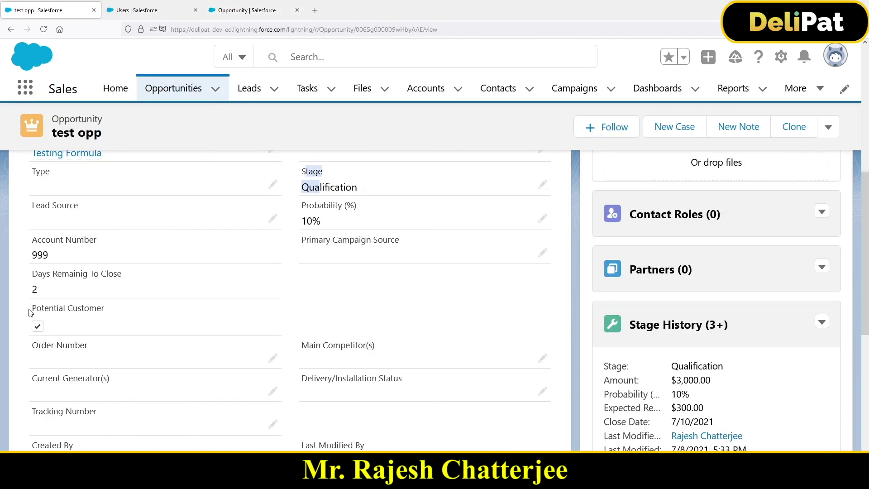
drag(30, 312, 85, 308)
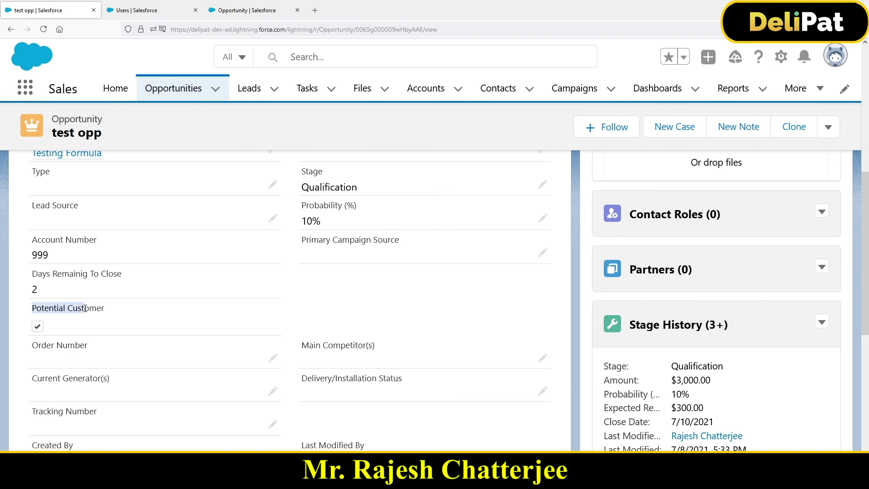